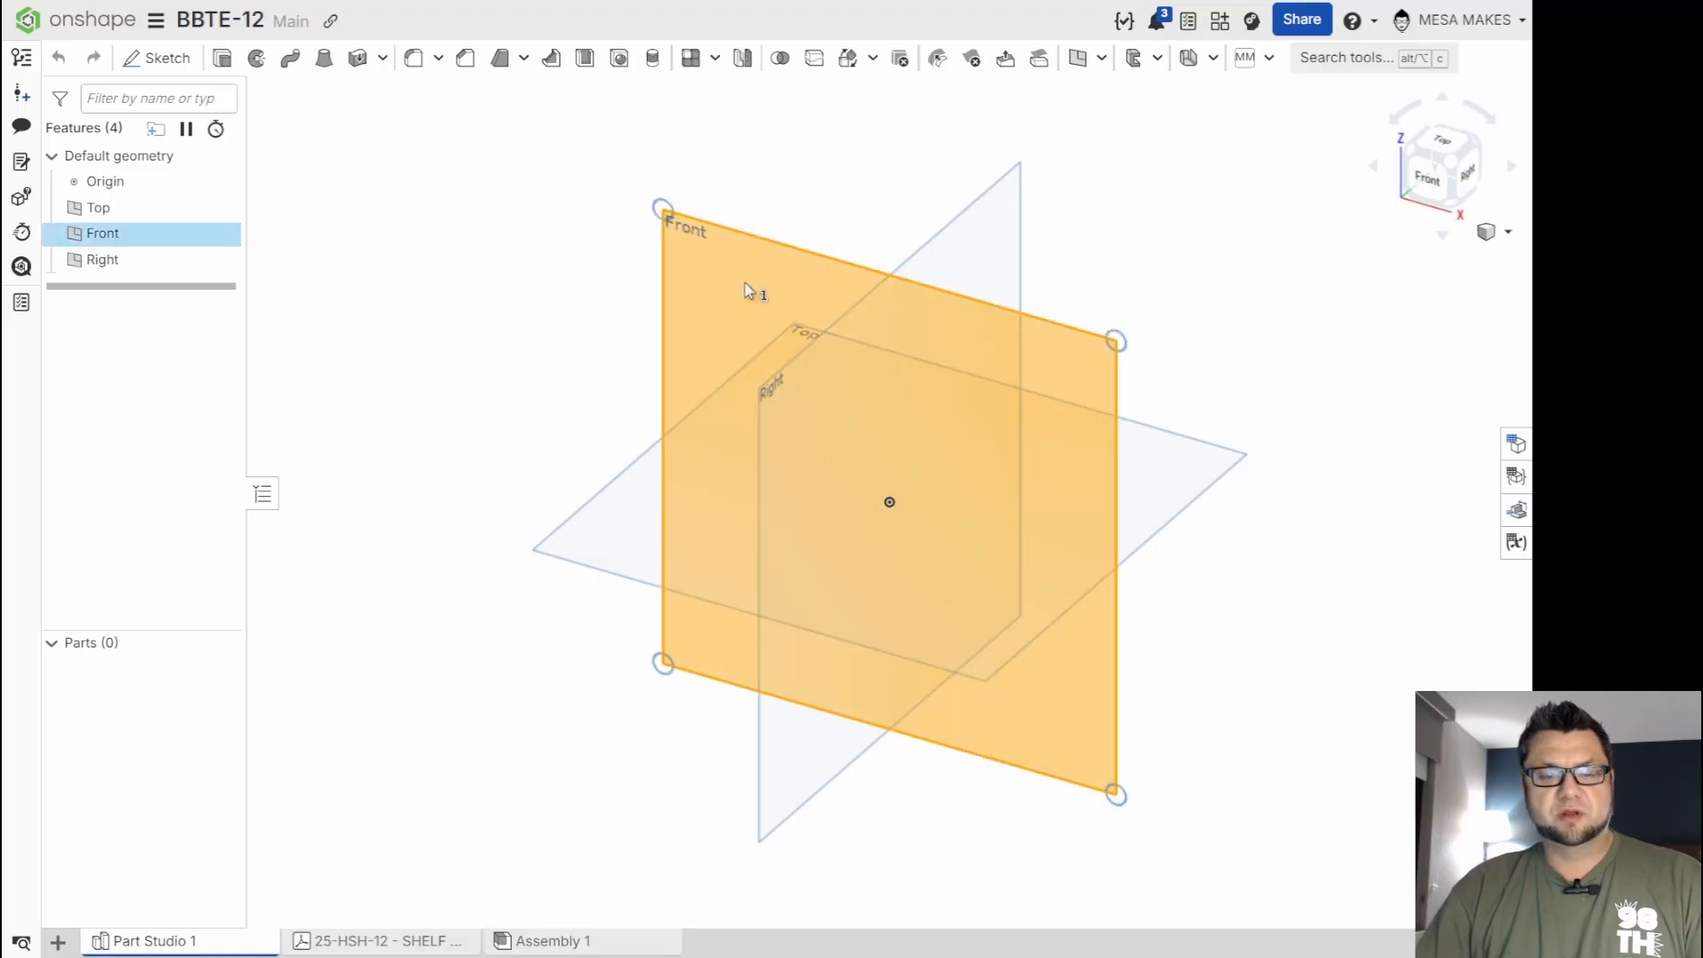
Start a sketch on the Front plane, viewed straight on, and hide the default planes.
key("shift+s")
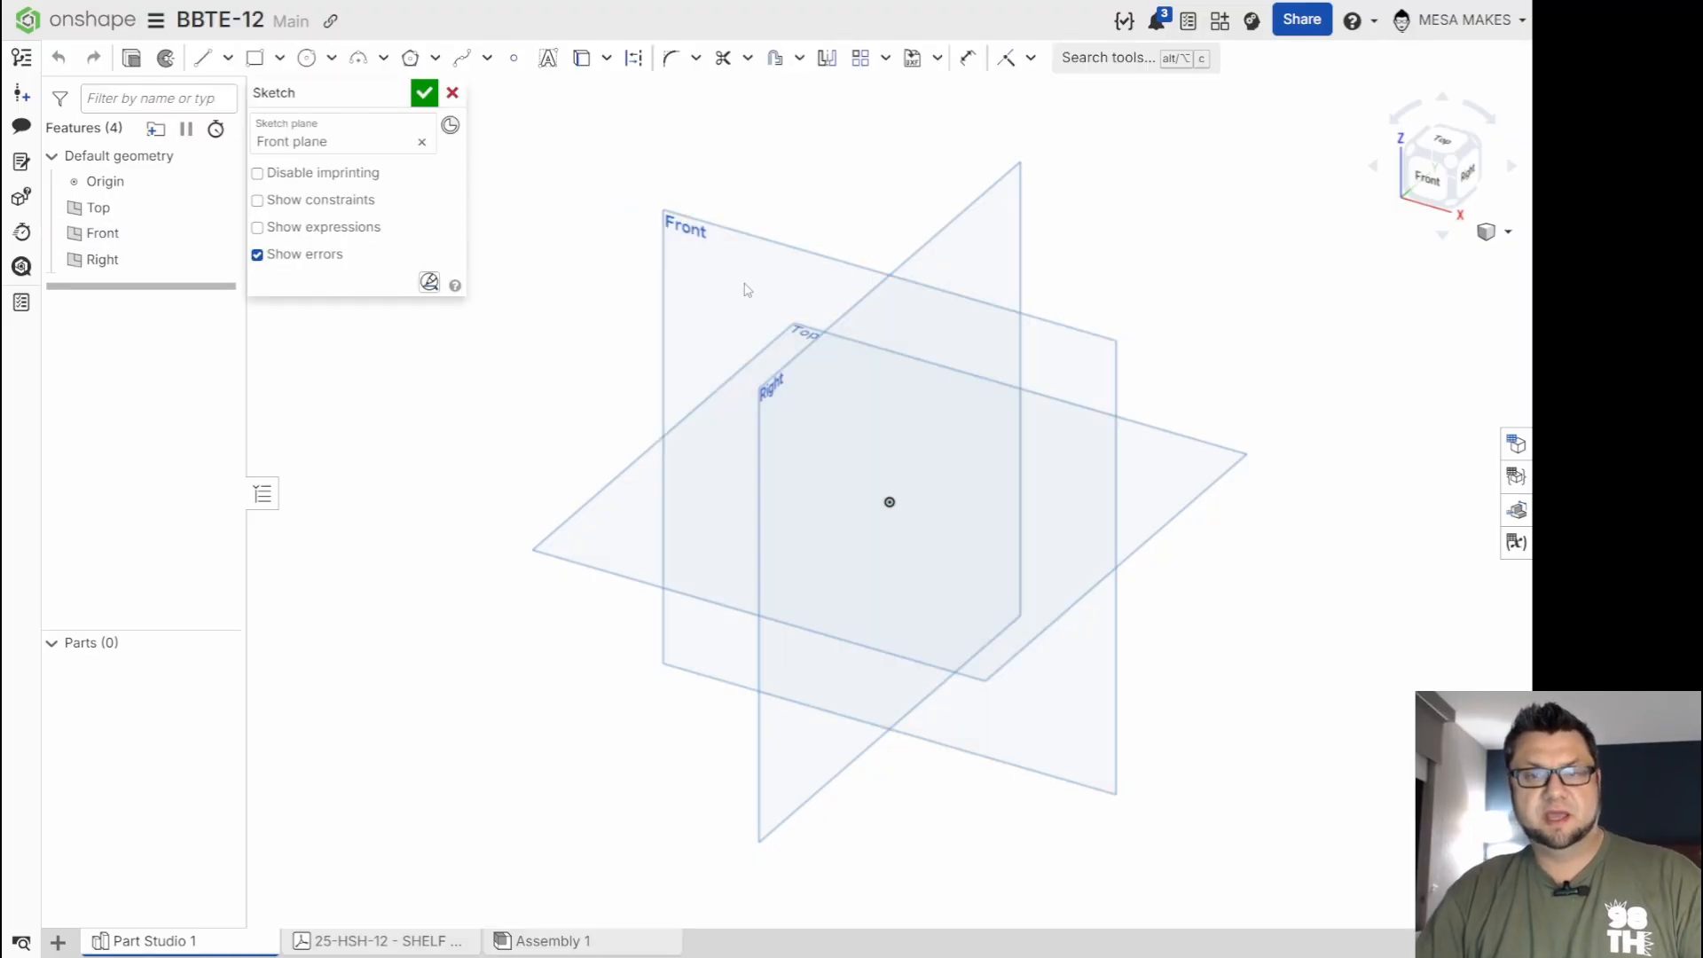
key("n")
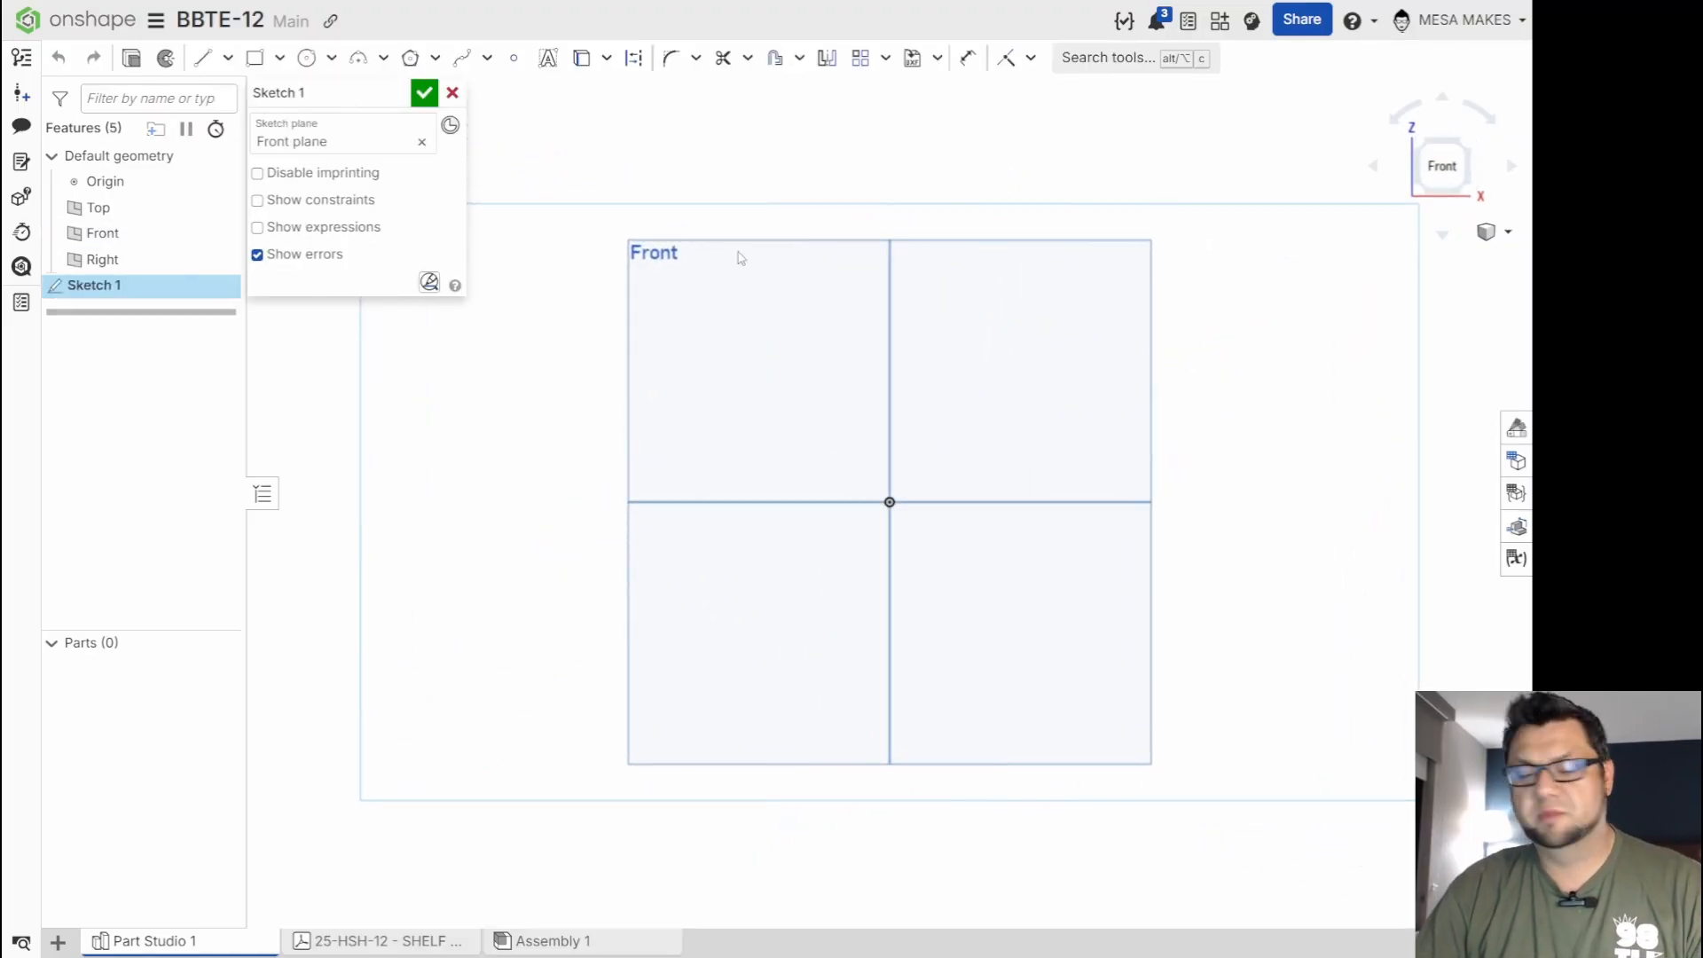
key("p")
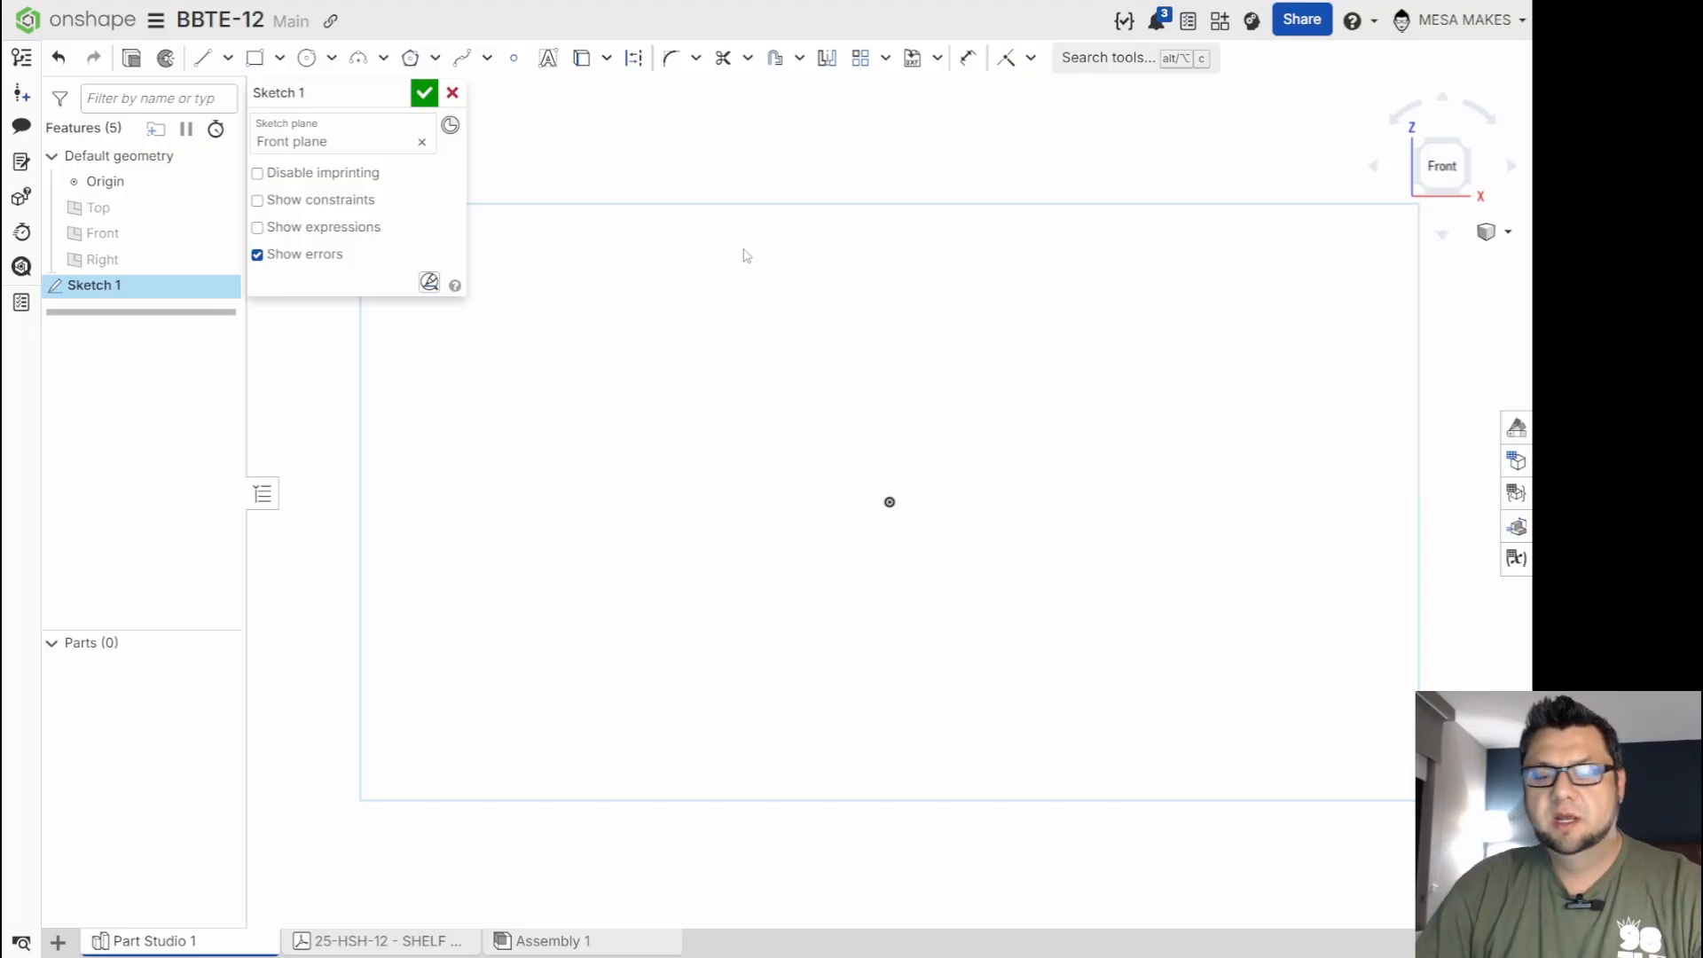
Draw a vertical line 150 mm long upward from the origin.
key("l")
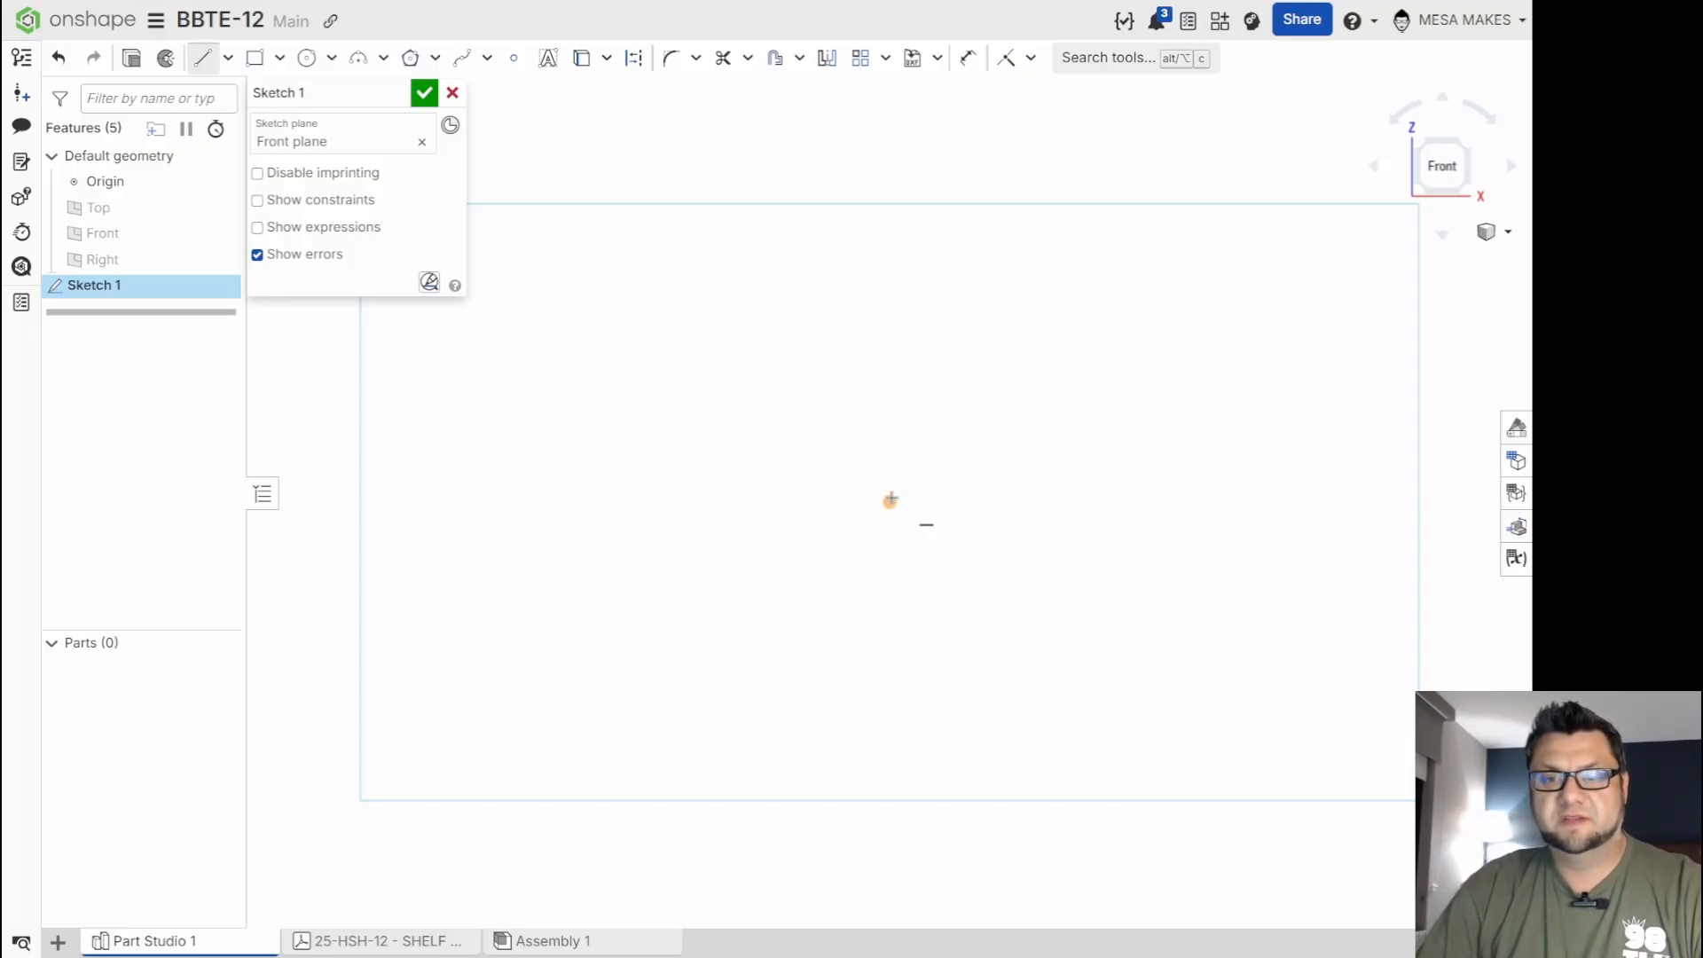
left_click(889, 502)
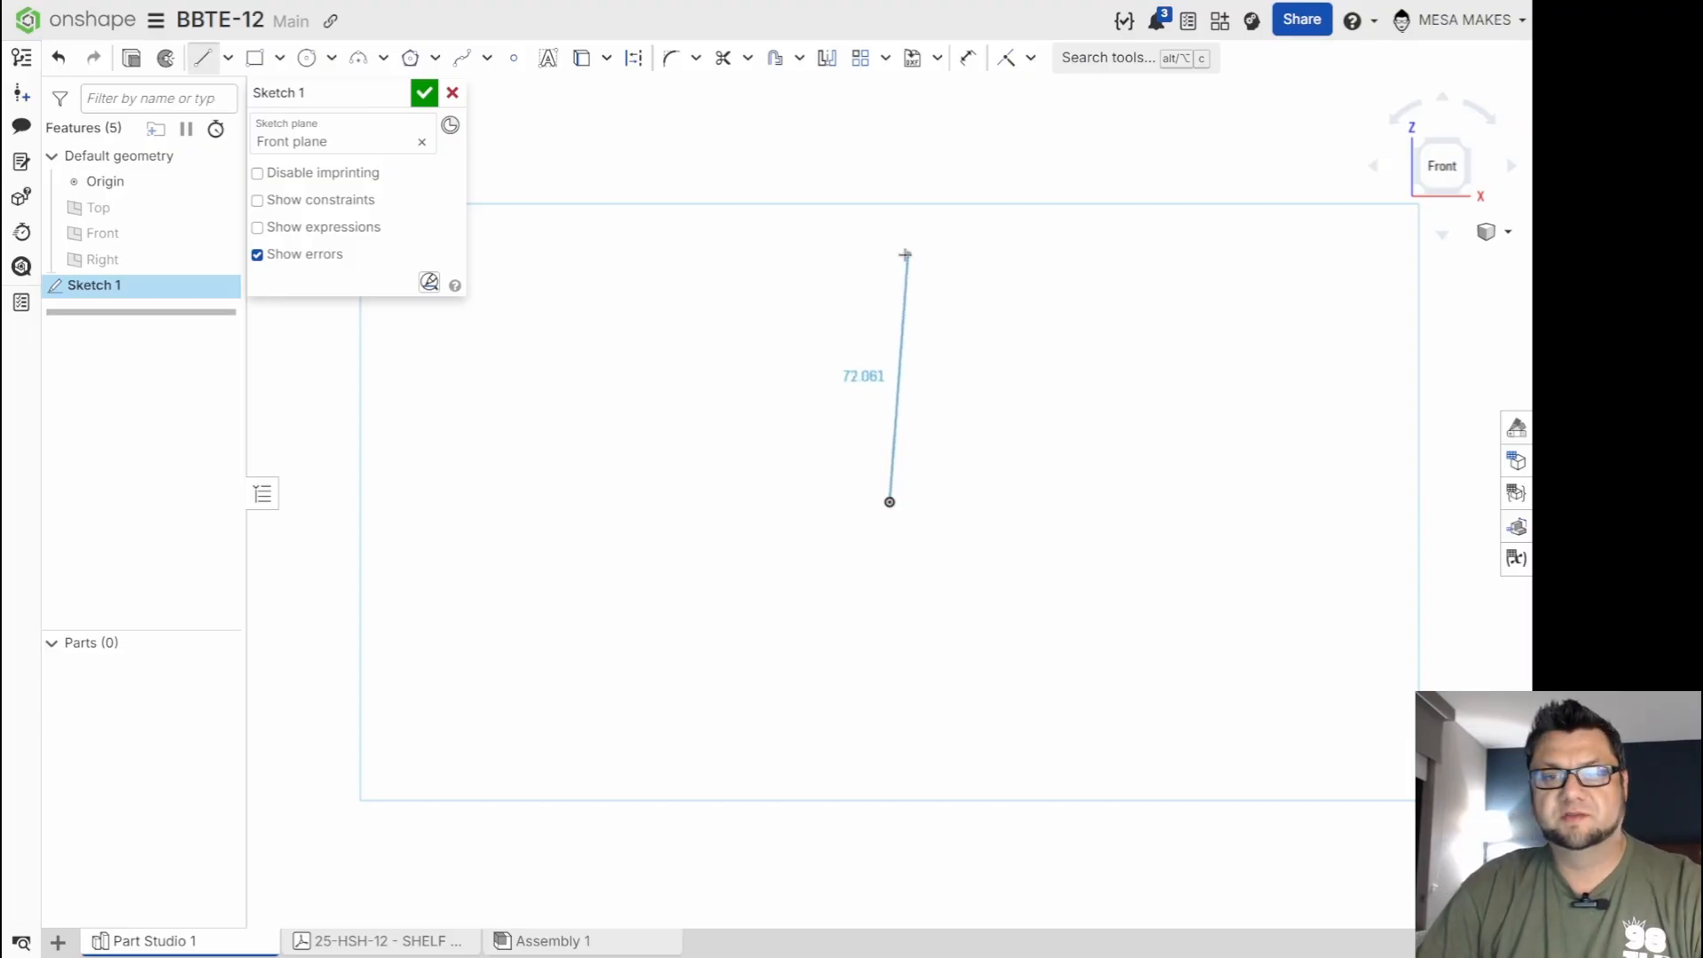
type("1")
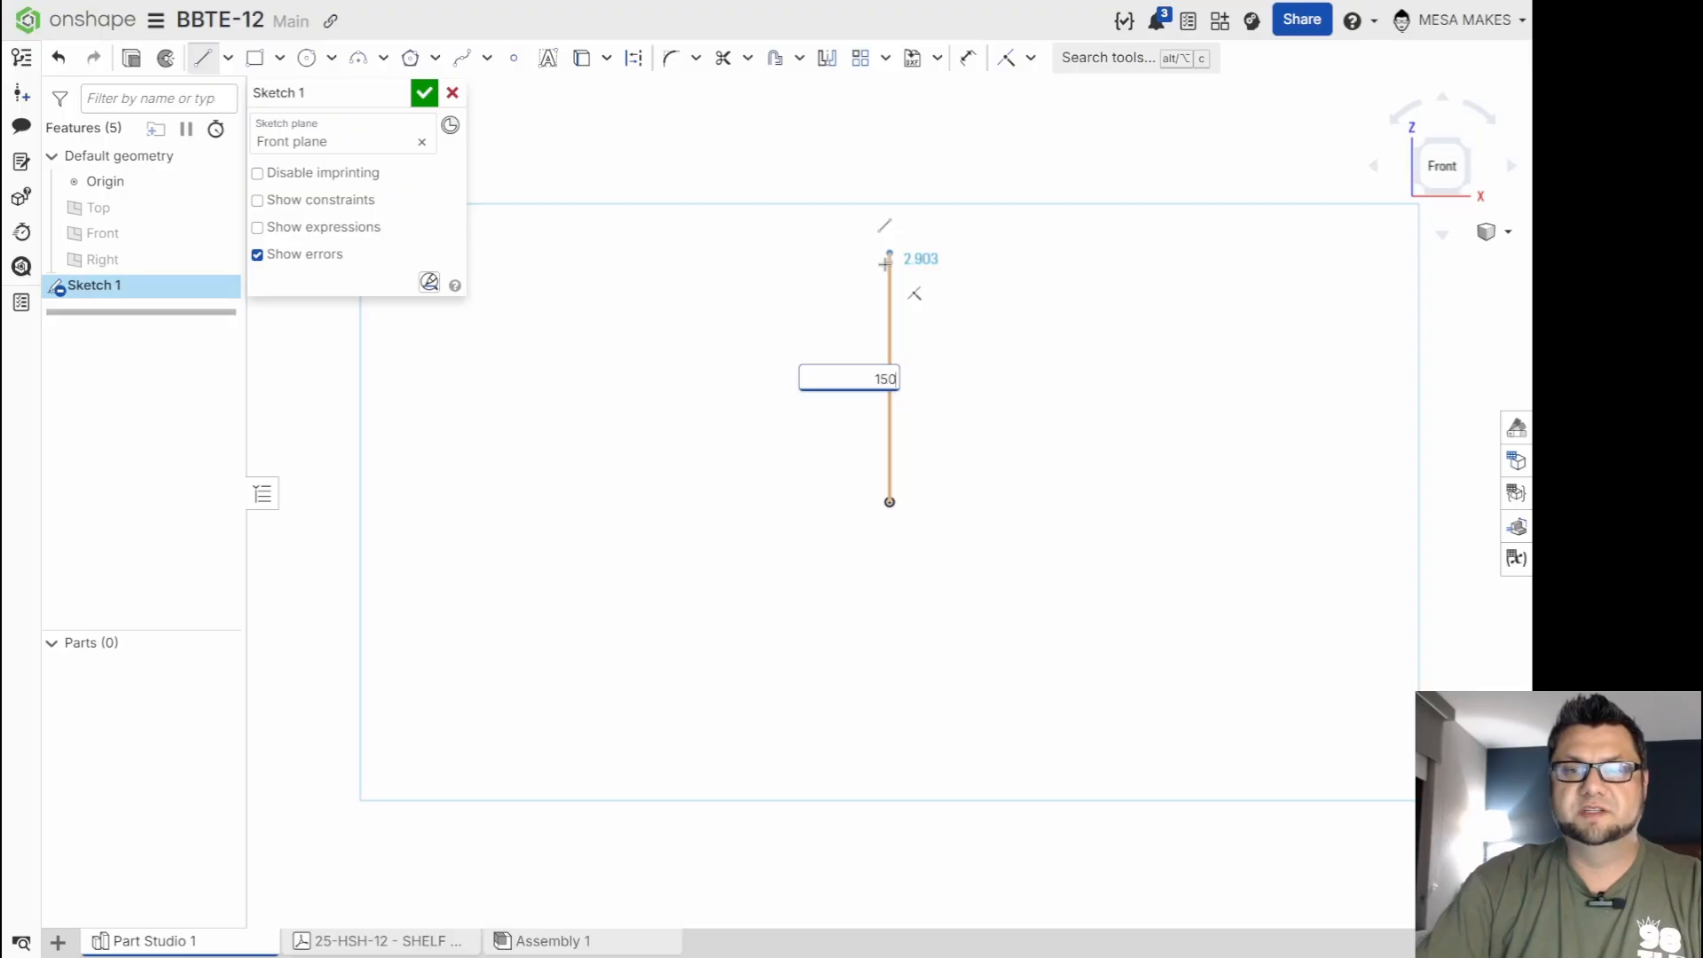
type("50")
key("Return")
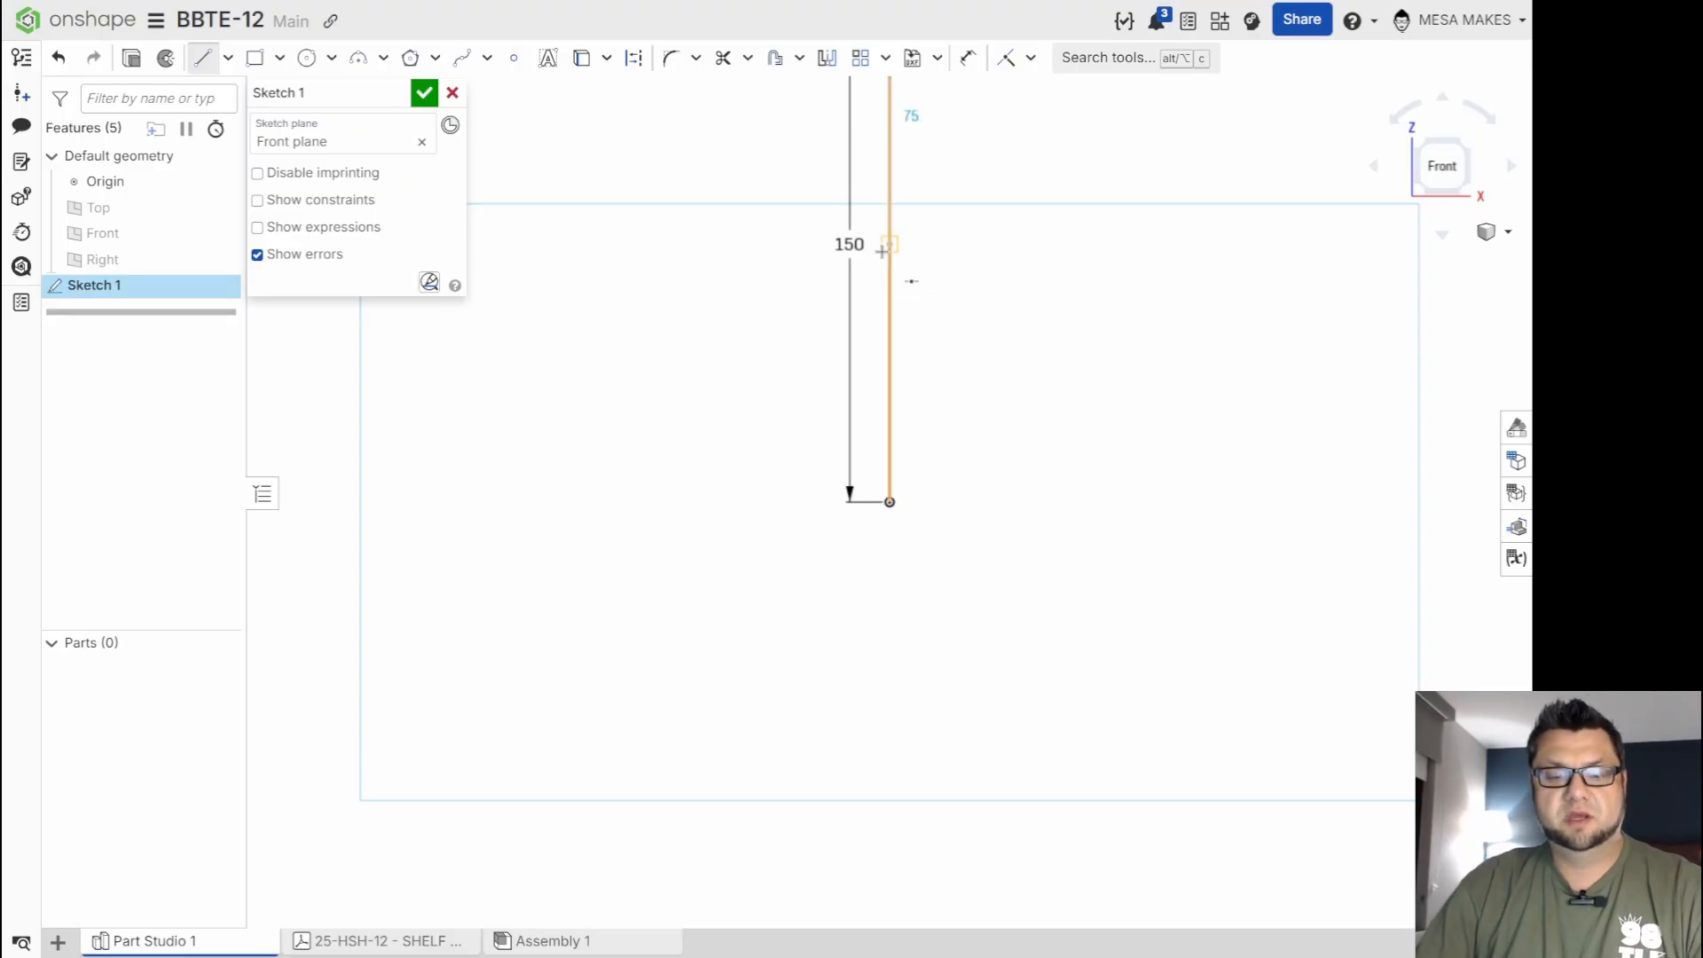
Continue the profile with a horizontal line 125 mm long, running toward positive X from the vertical line's upper end.
scroll(881, 251, "down", 5)
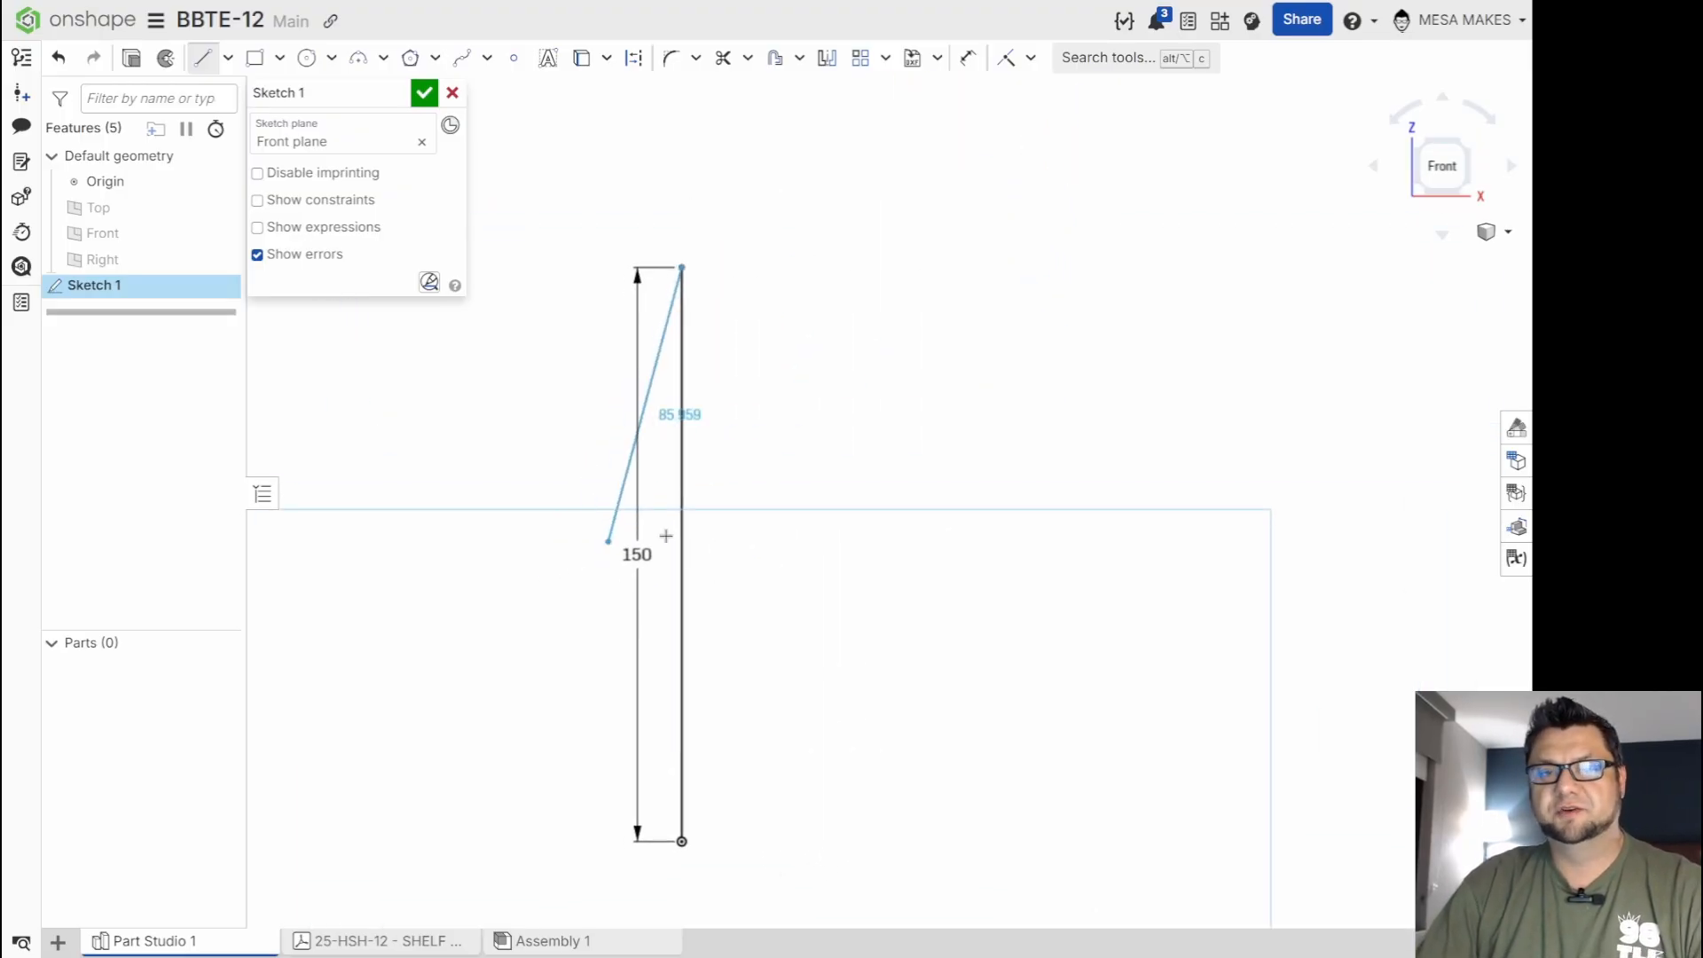
left_click(1012, 263)
type("125")
key("Return")
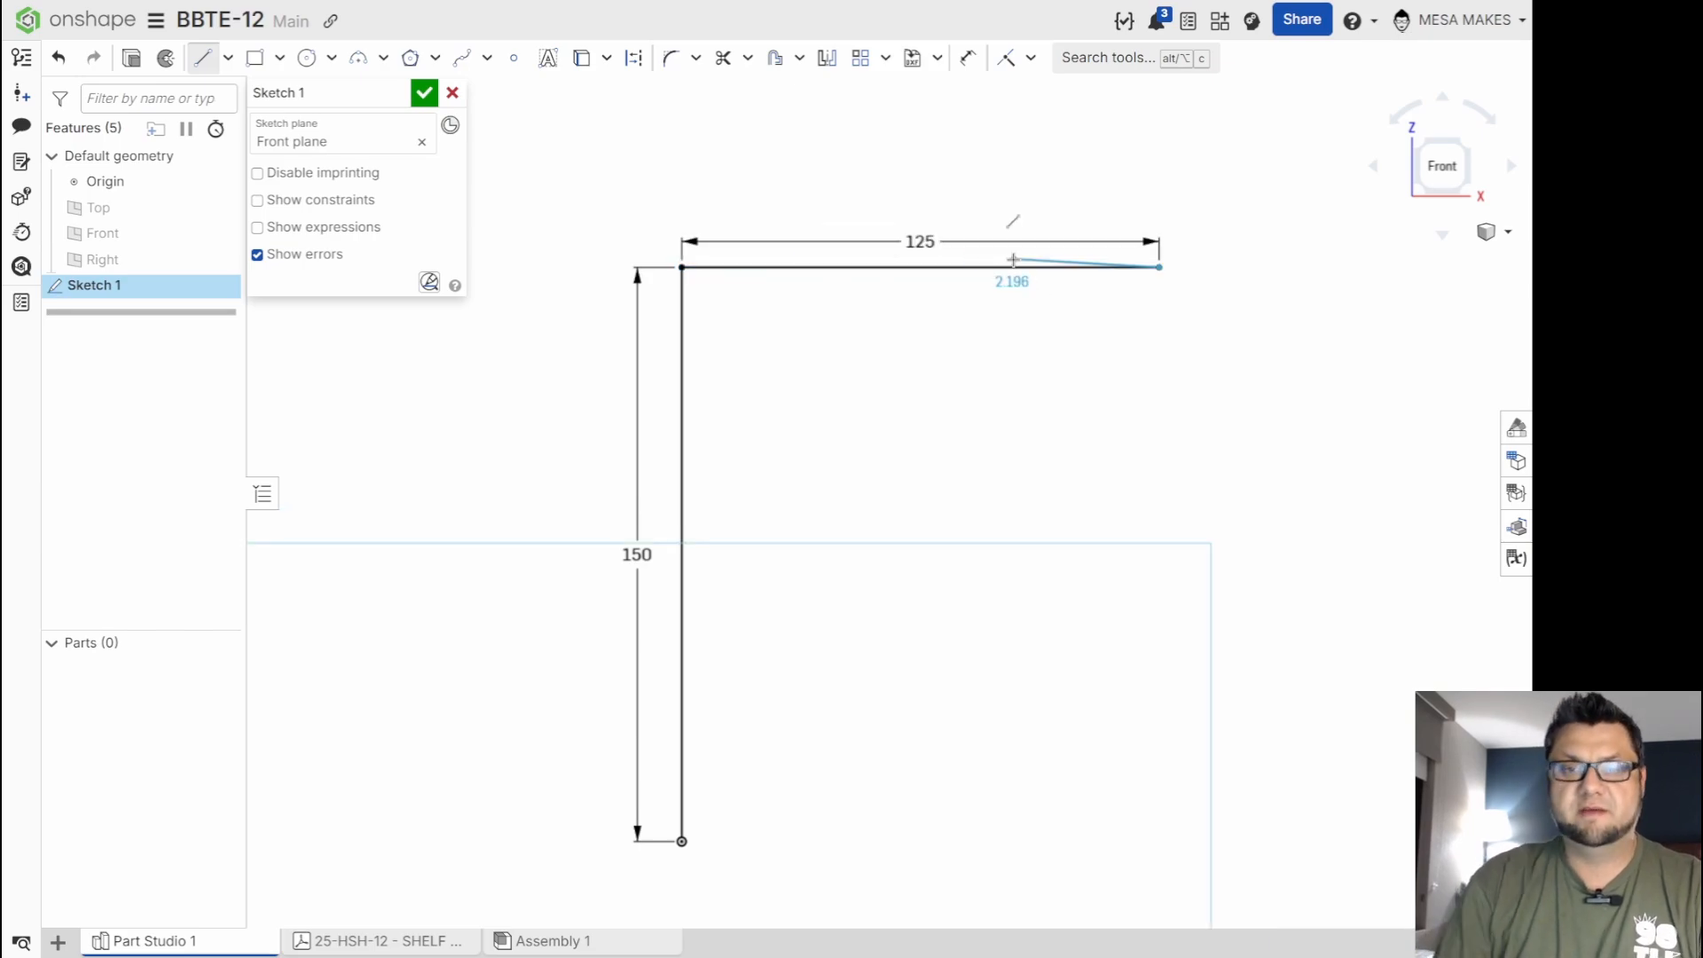
key("Escape")
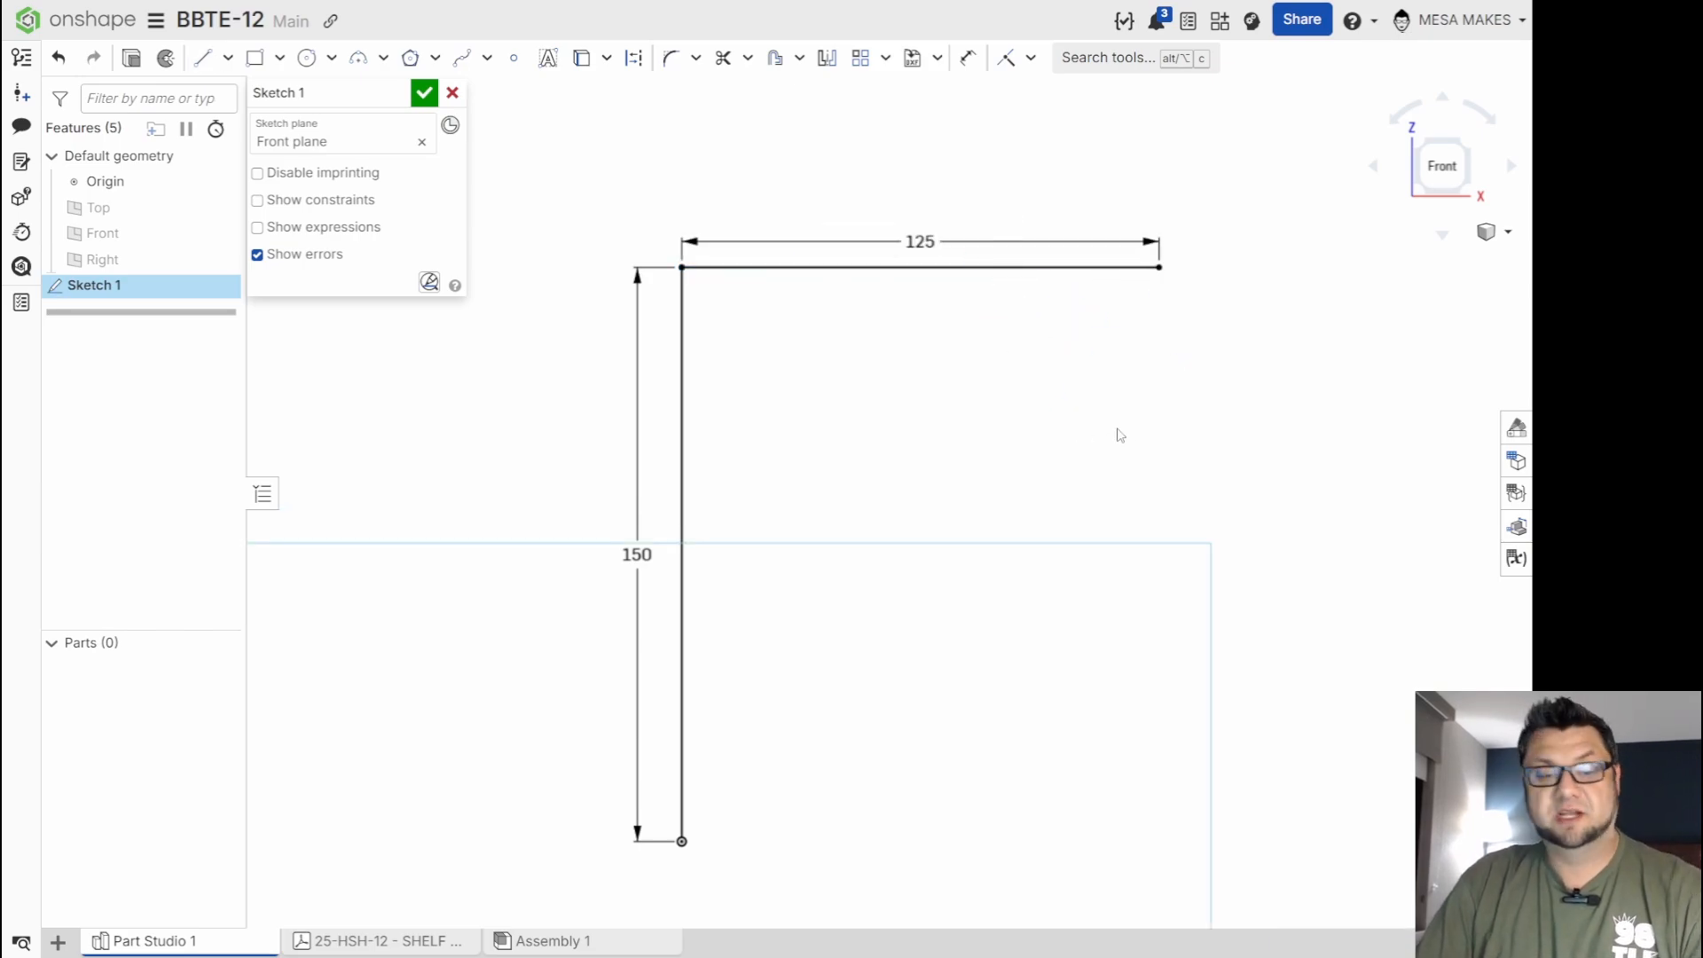
Set up a thin extrude of both sketch lines with Thickness 1 at 20 mm.
key("shift+e")
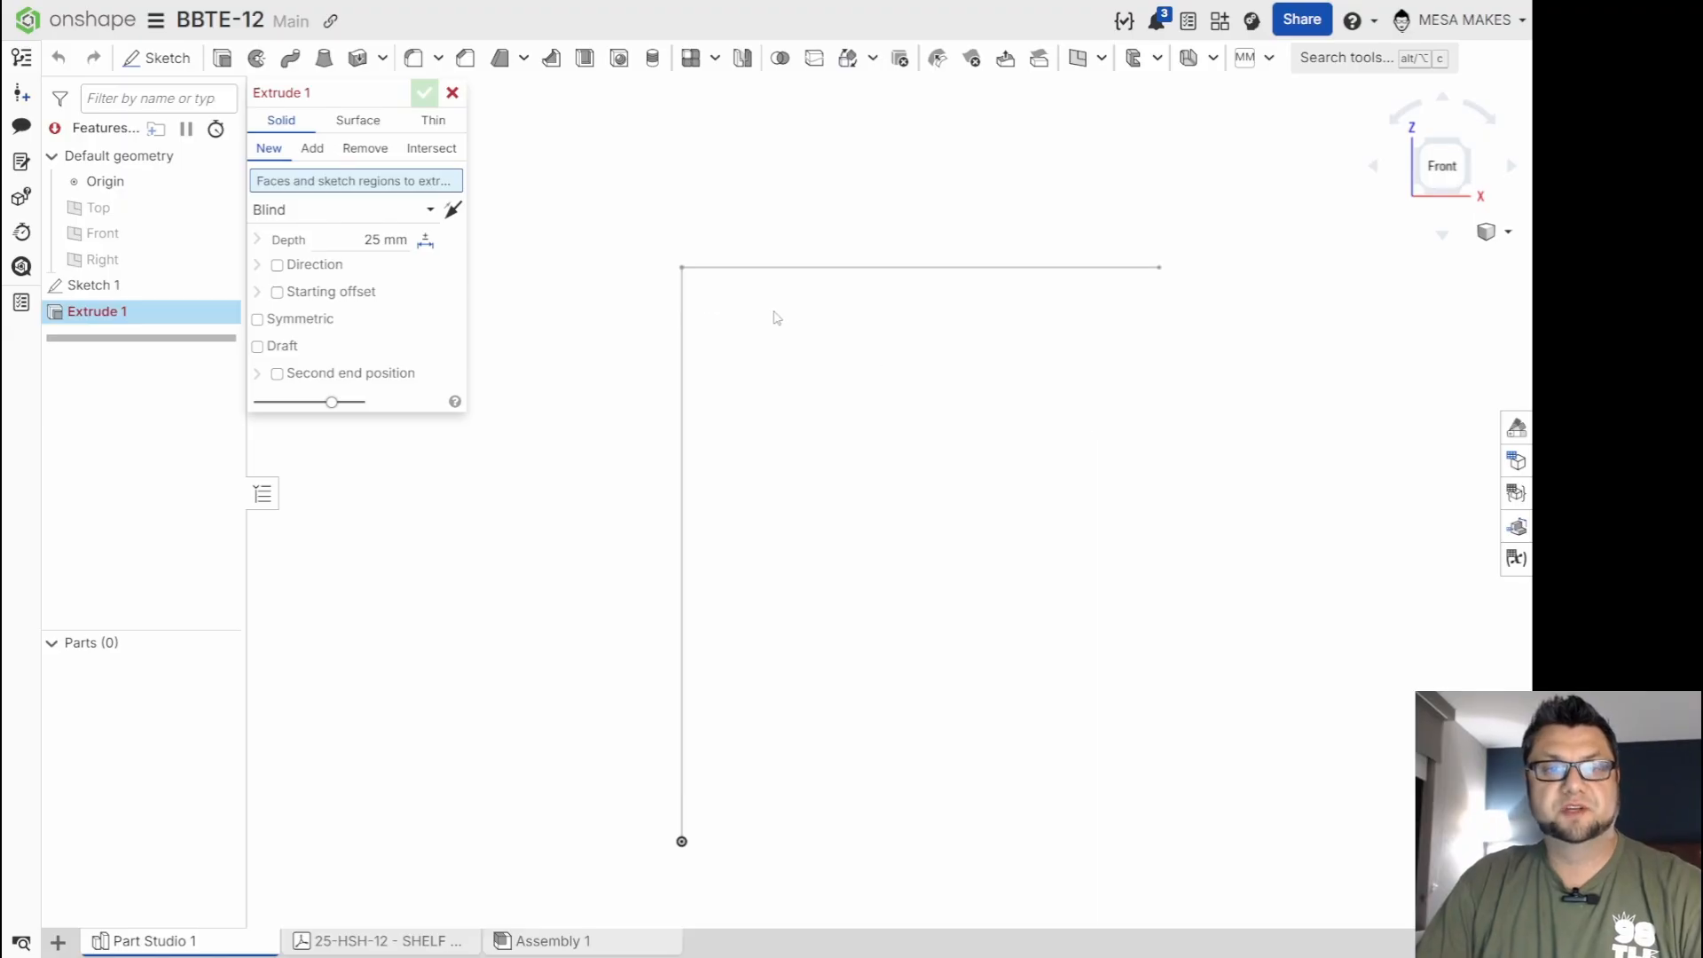
left_click(432, 121)
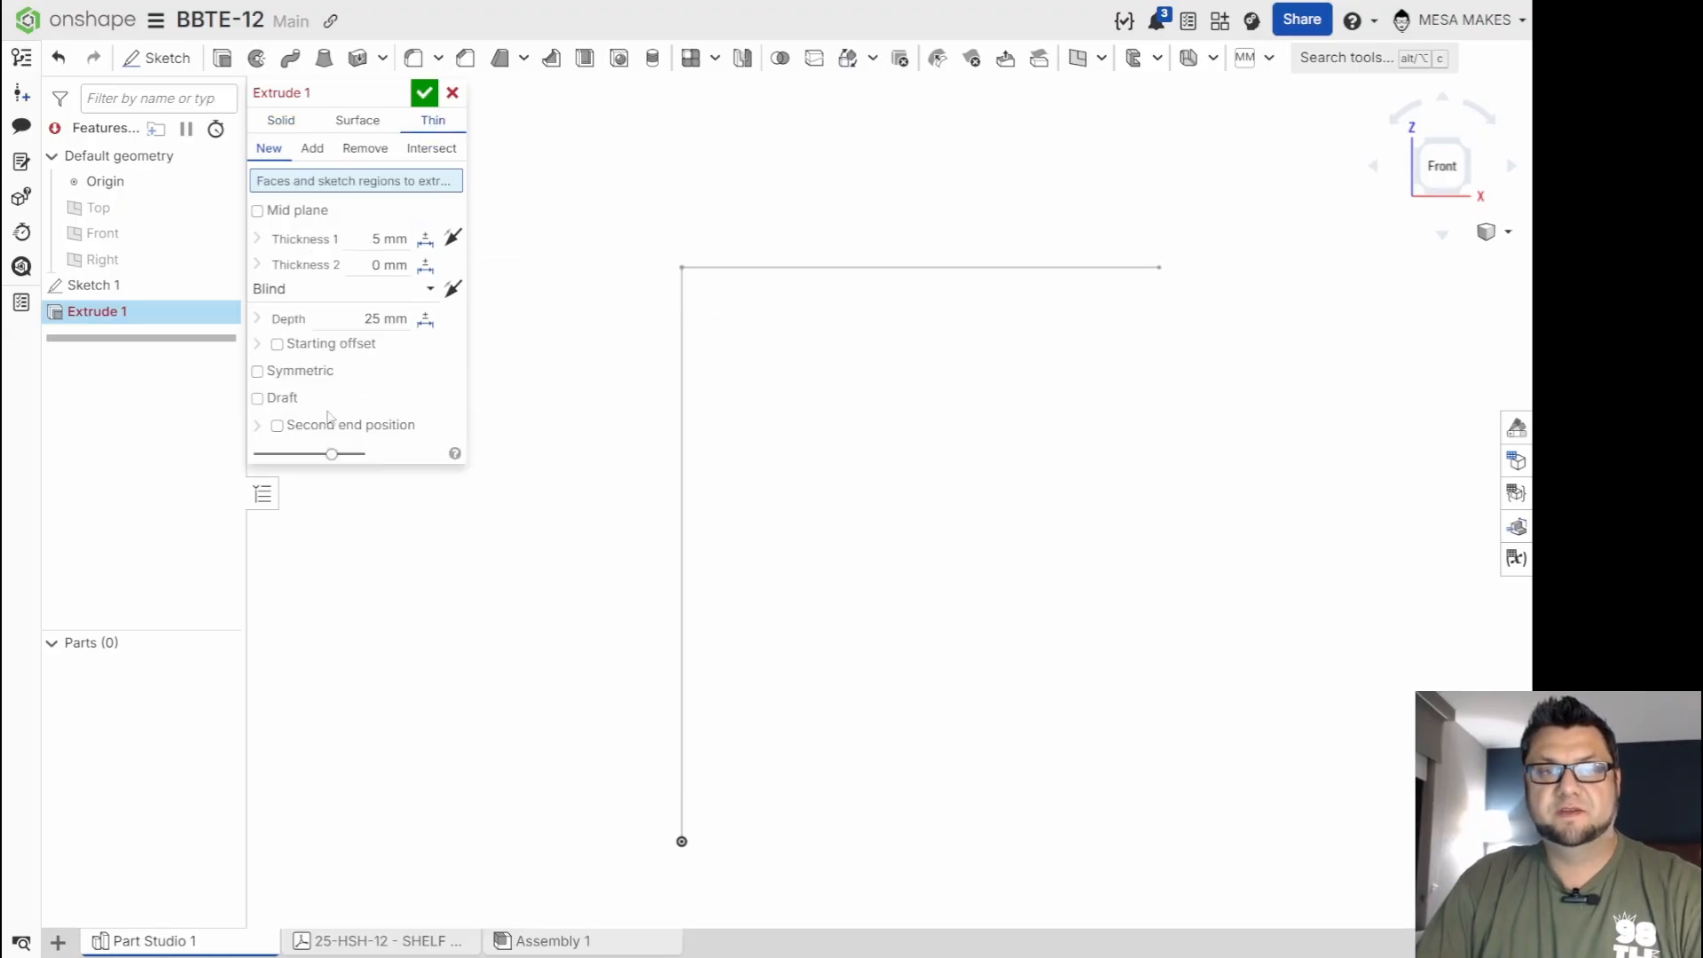
mouse_move(956, 163)
left_mouse_down()
mouse_move(381, 653)
mouse_move(464, 575)
left_mouse_up()
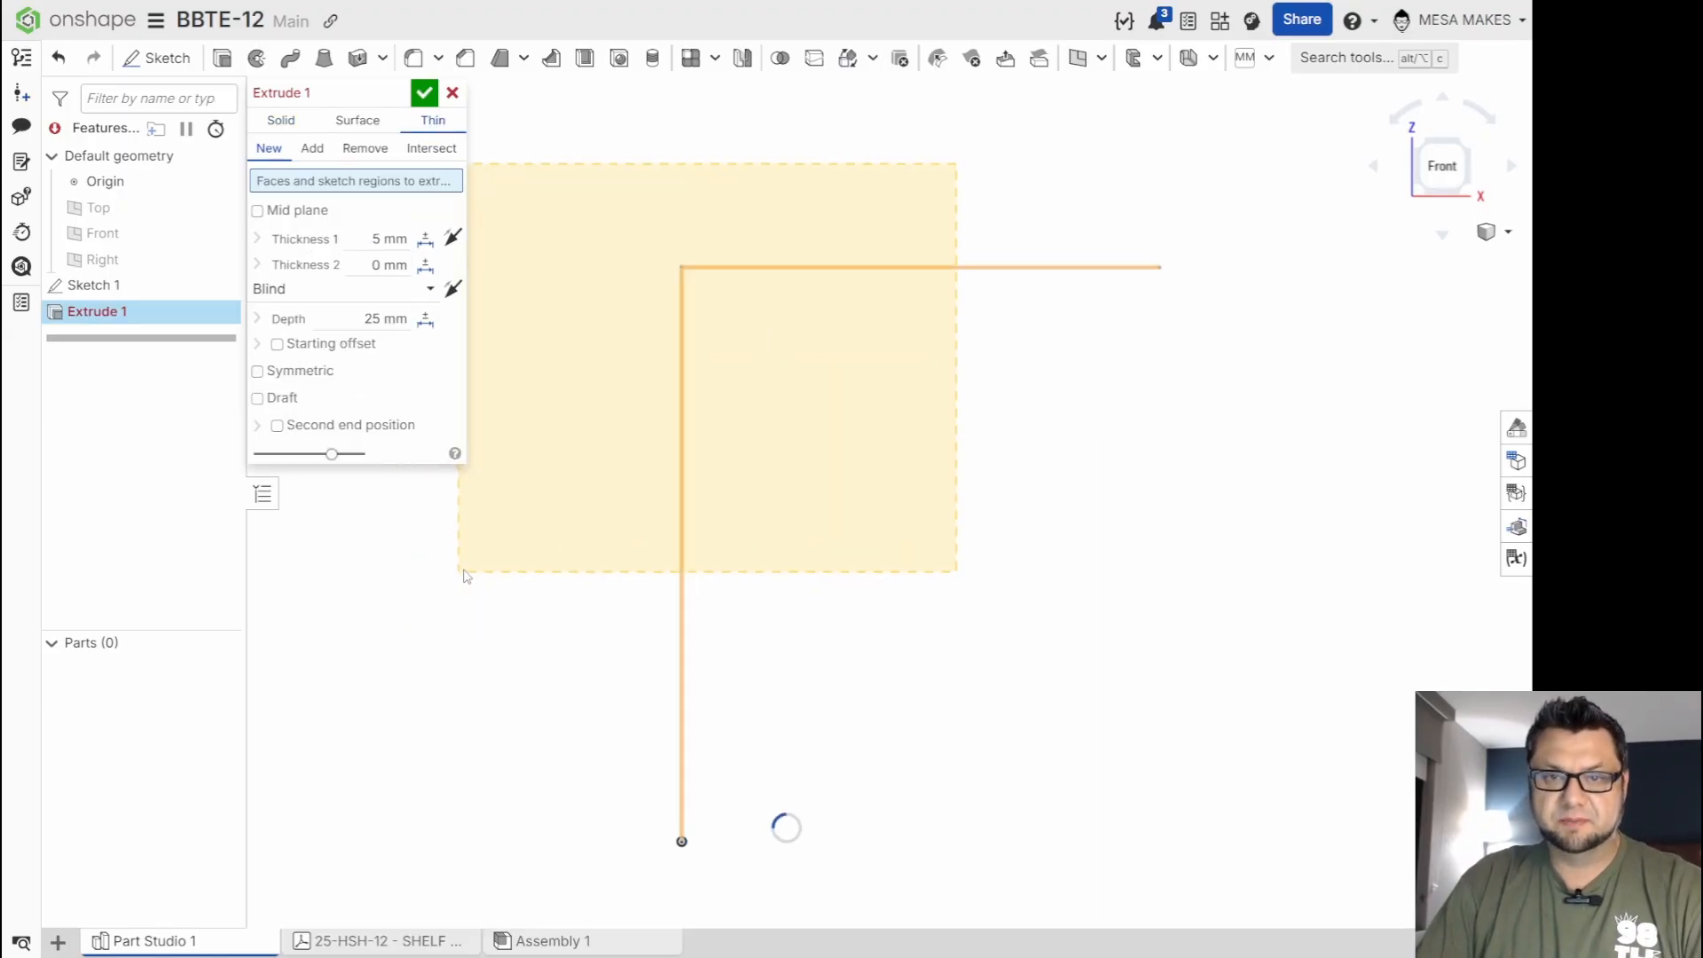
left_click(389, 281)
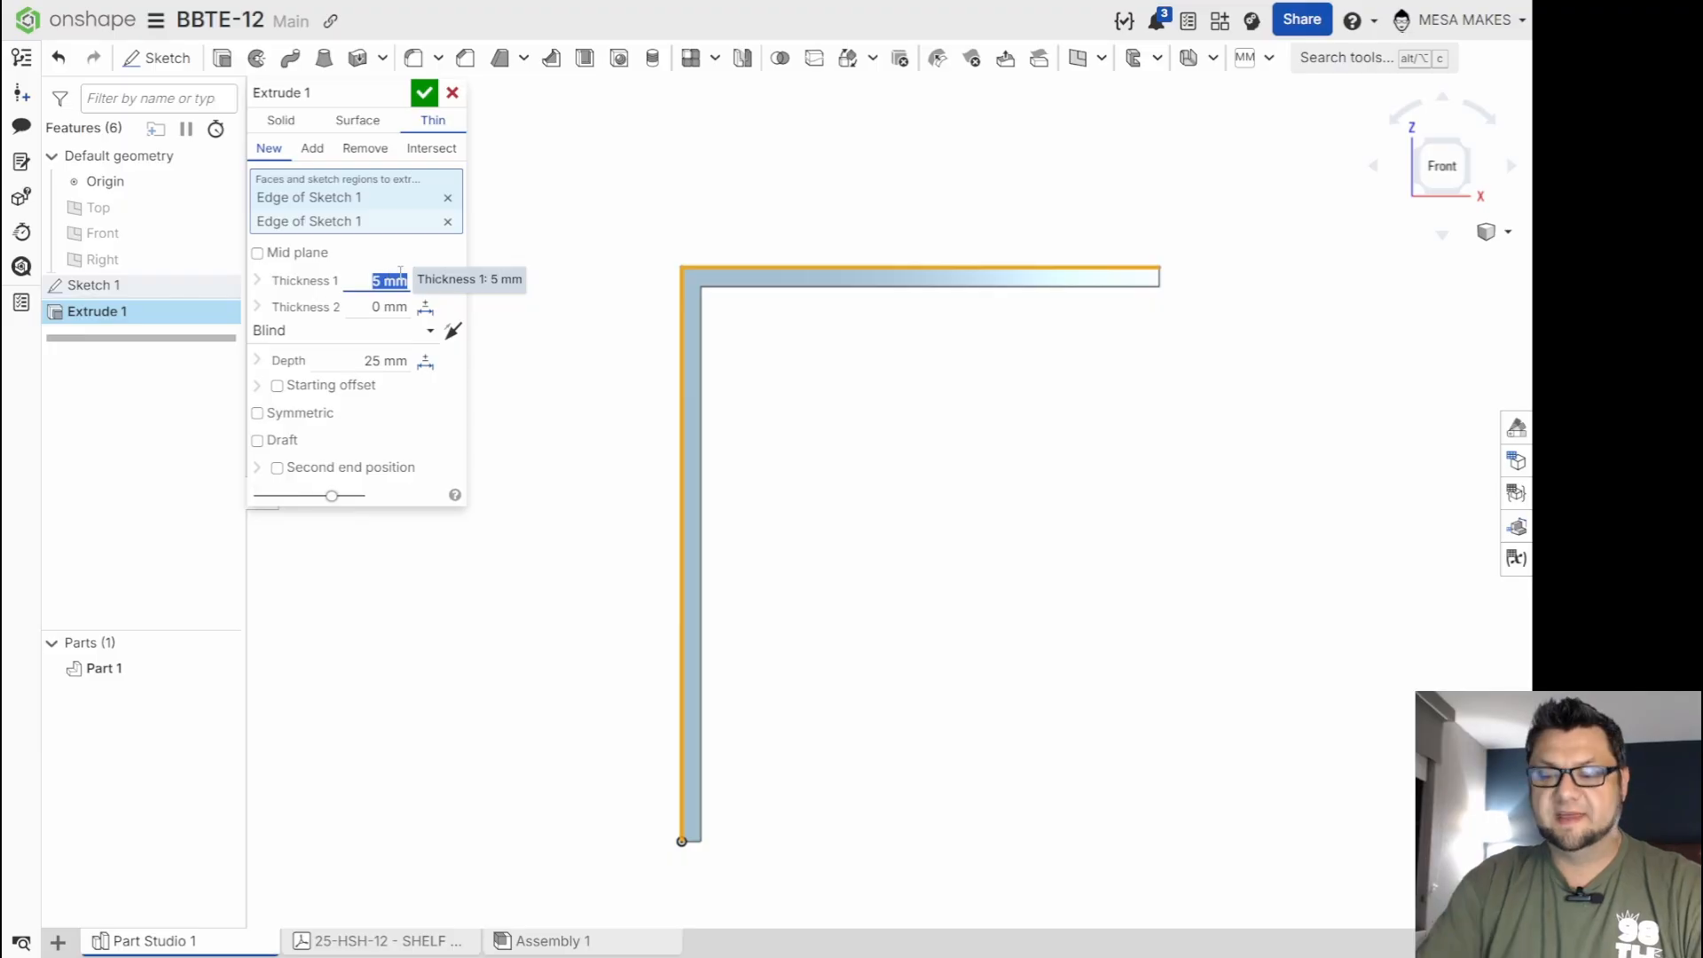
type("20")
key("Return")
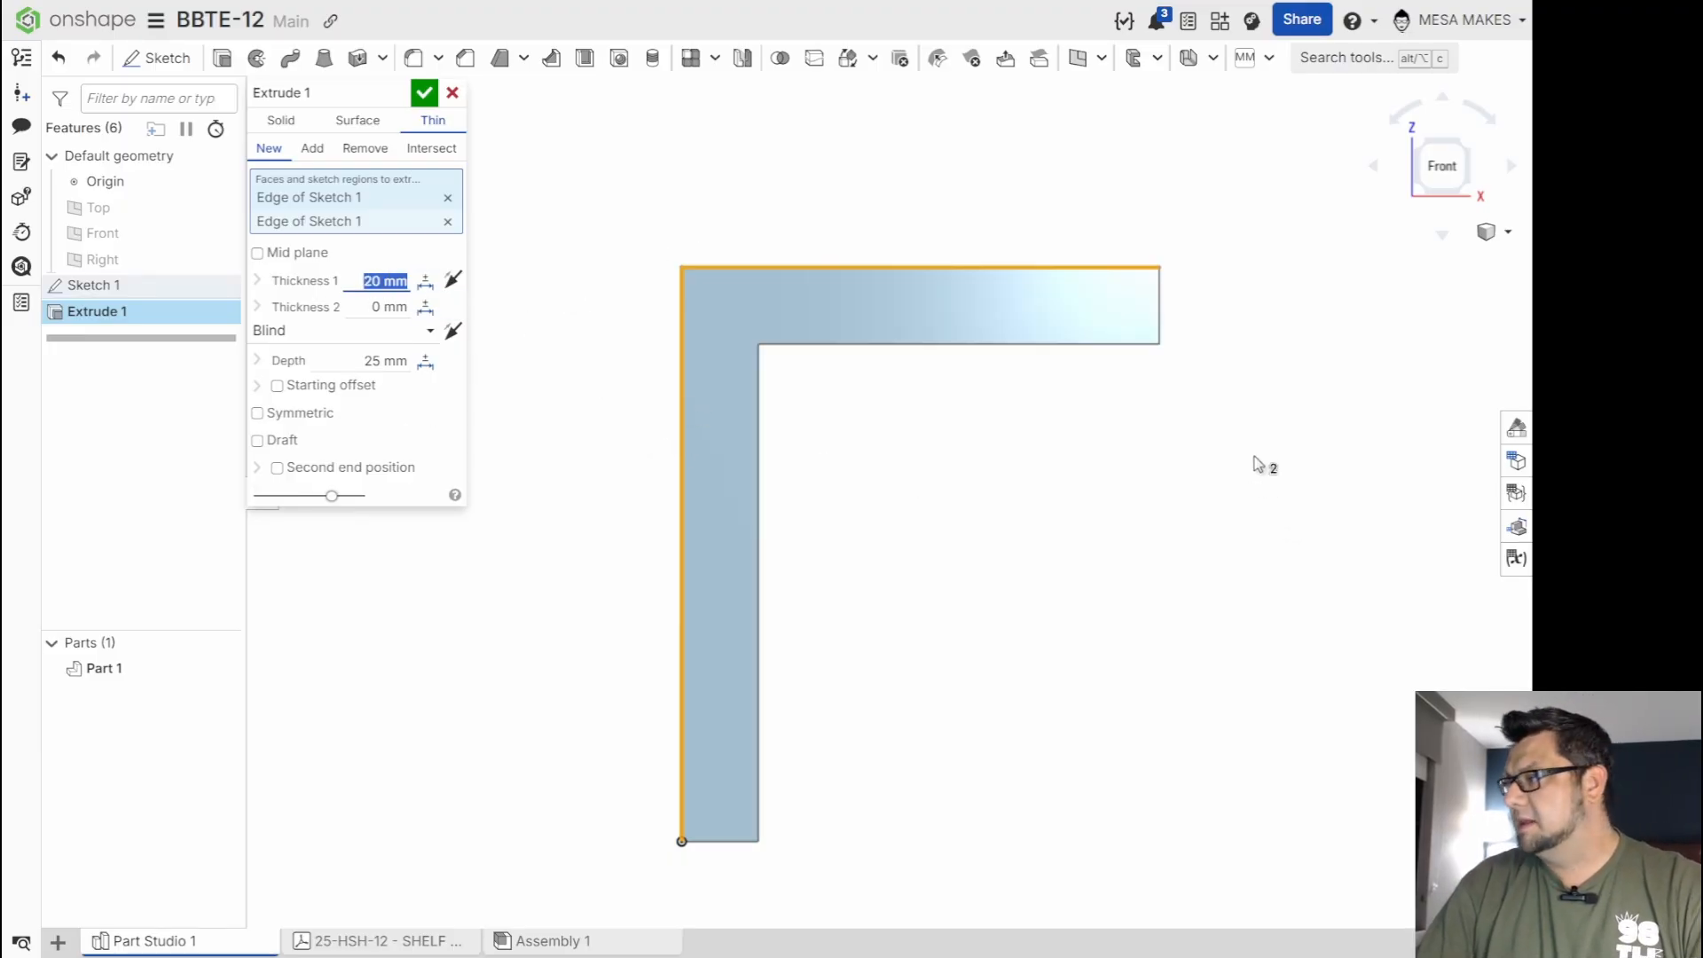
Set the thin extrude's depth to 50 mm, make it symmetric and accept the feature.
right_click_drag(890, 468, 615, 444)
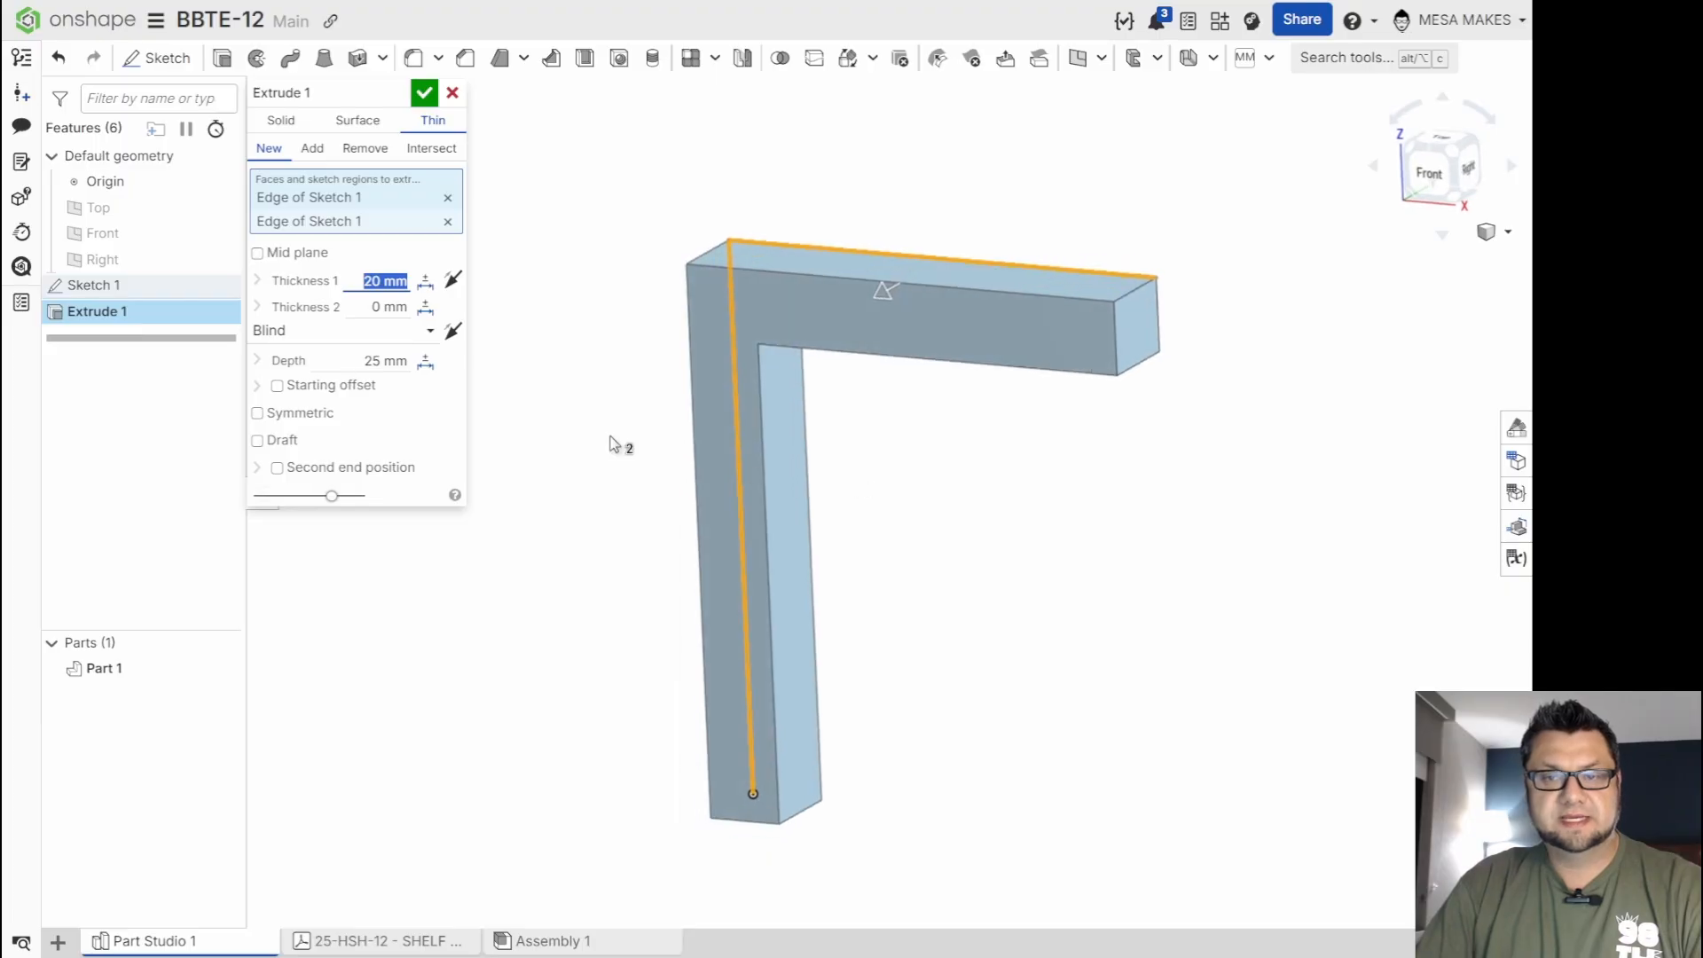
left_click(397, 363)
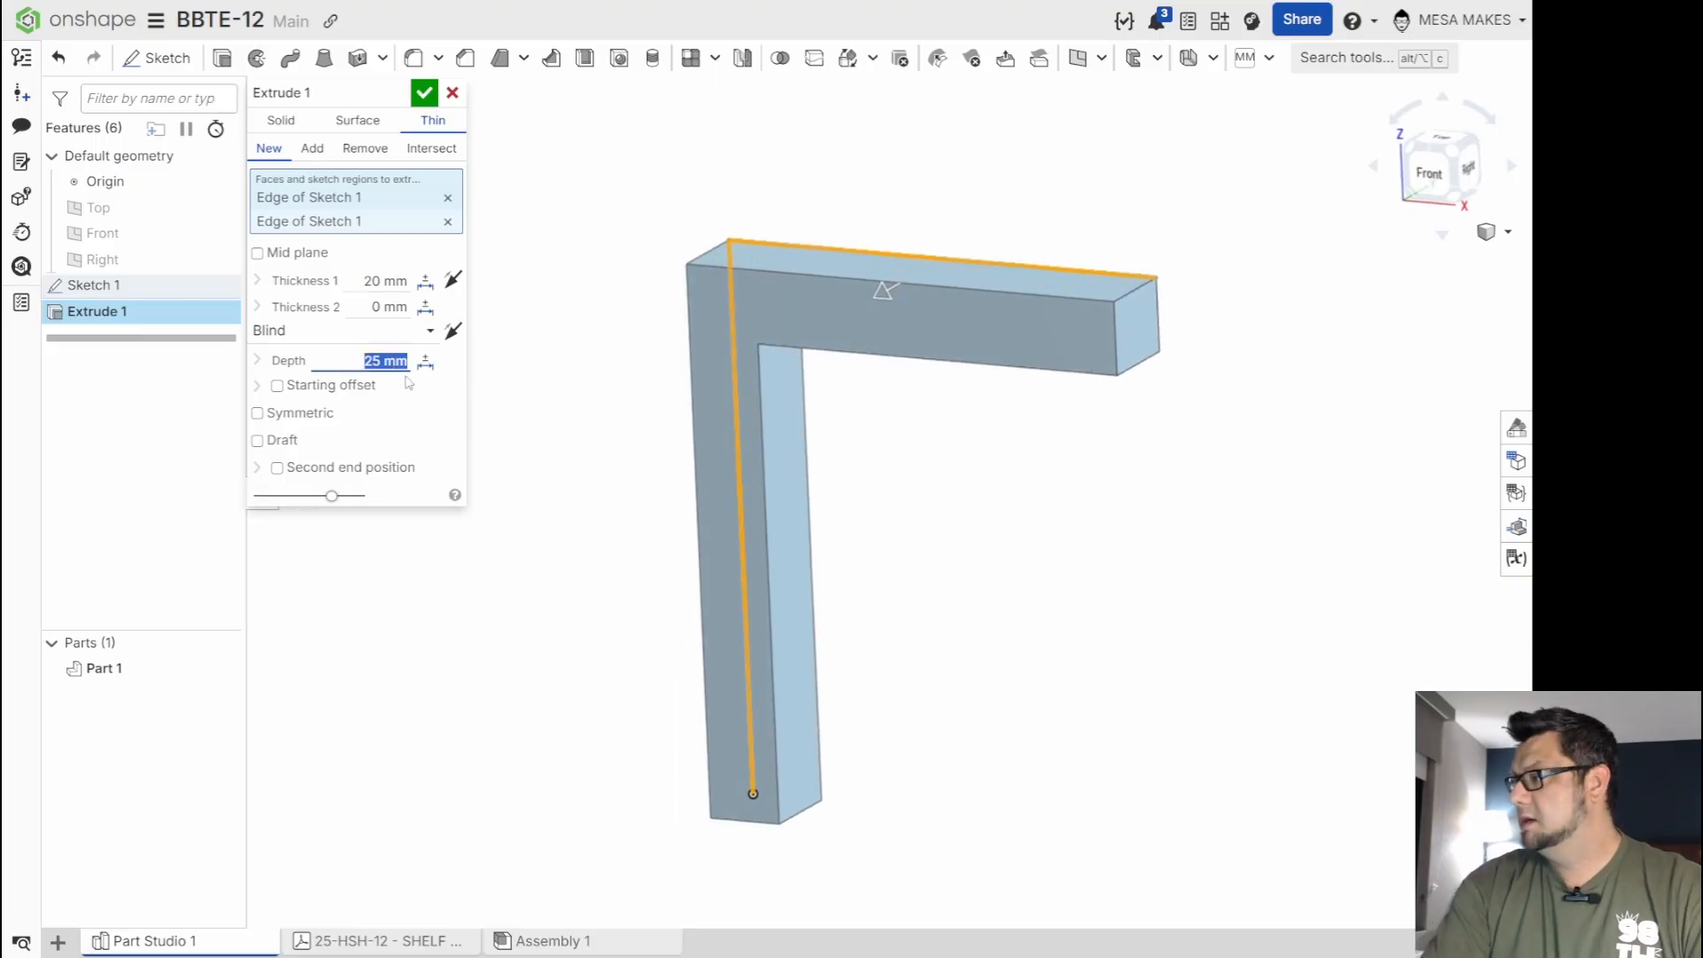
type("50")
key("Return")
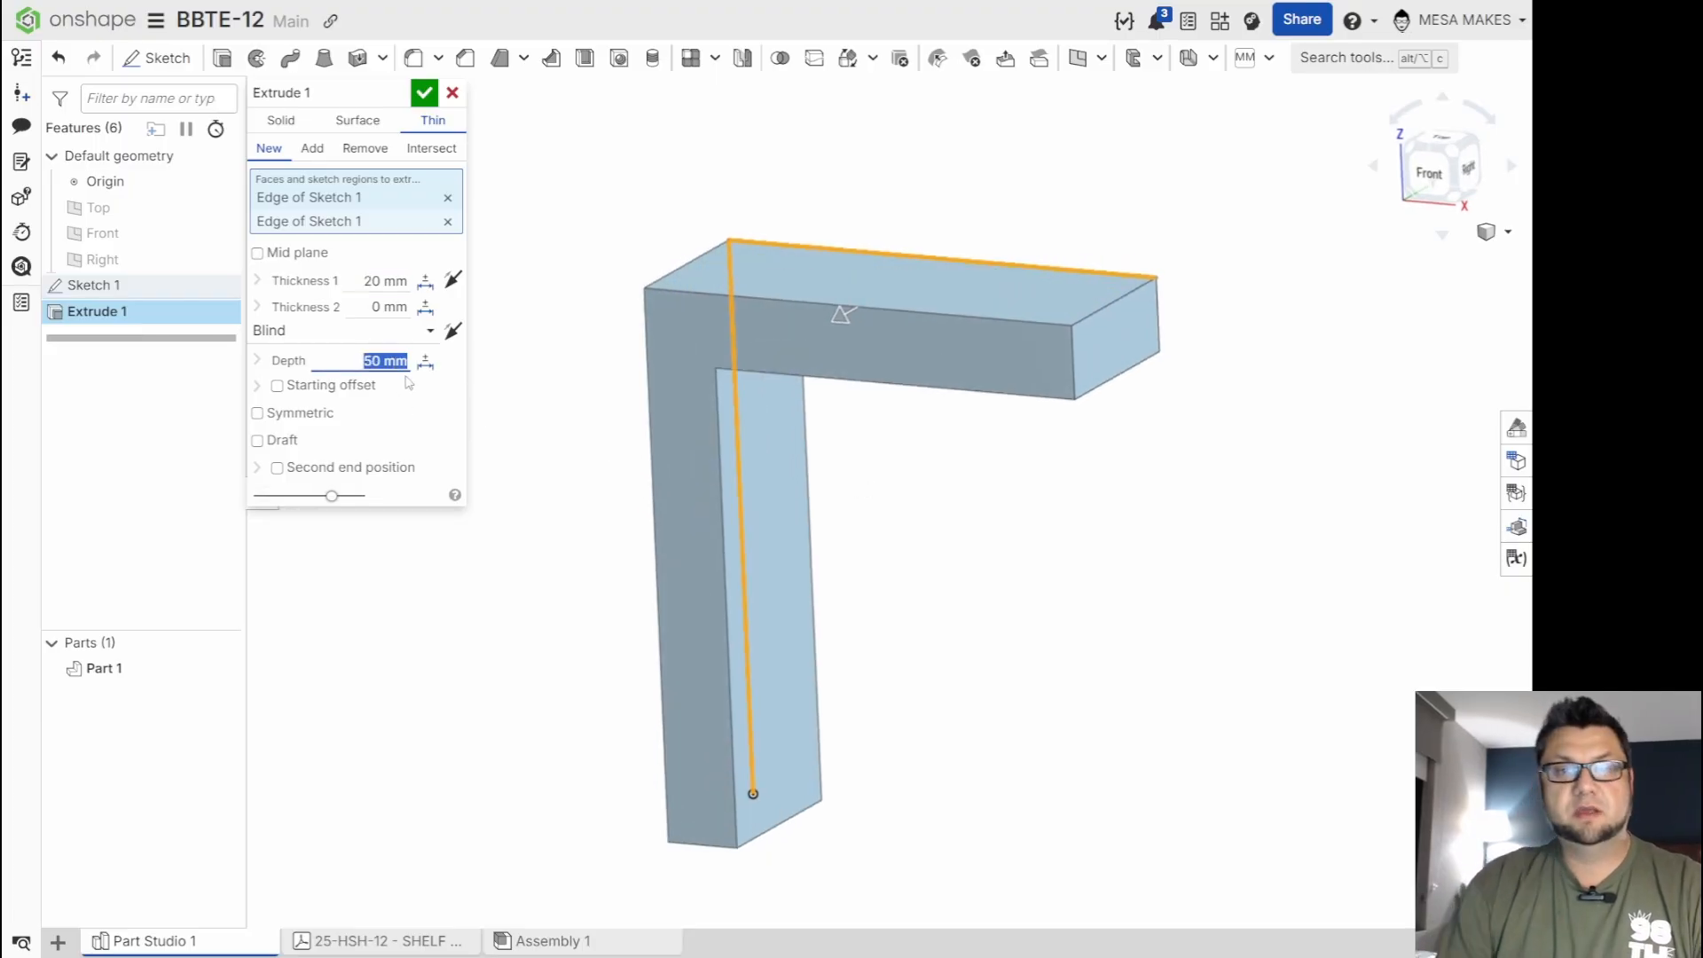
left_click(302, 414)
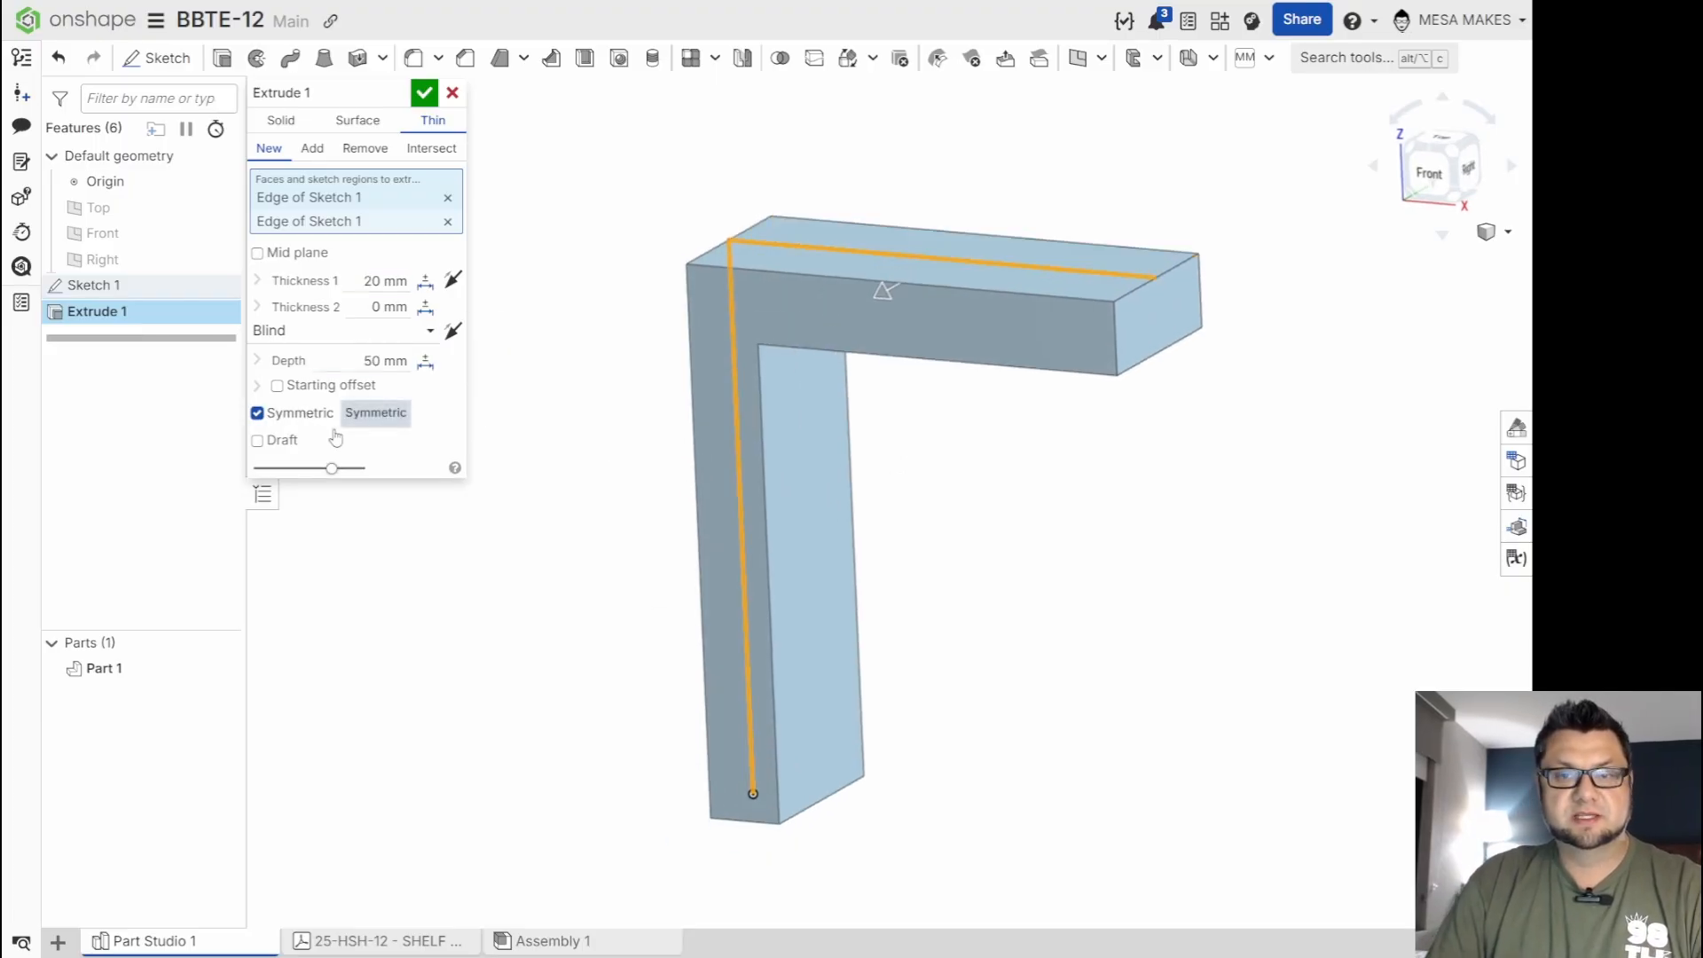
left_click(426, 94)
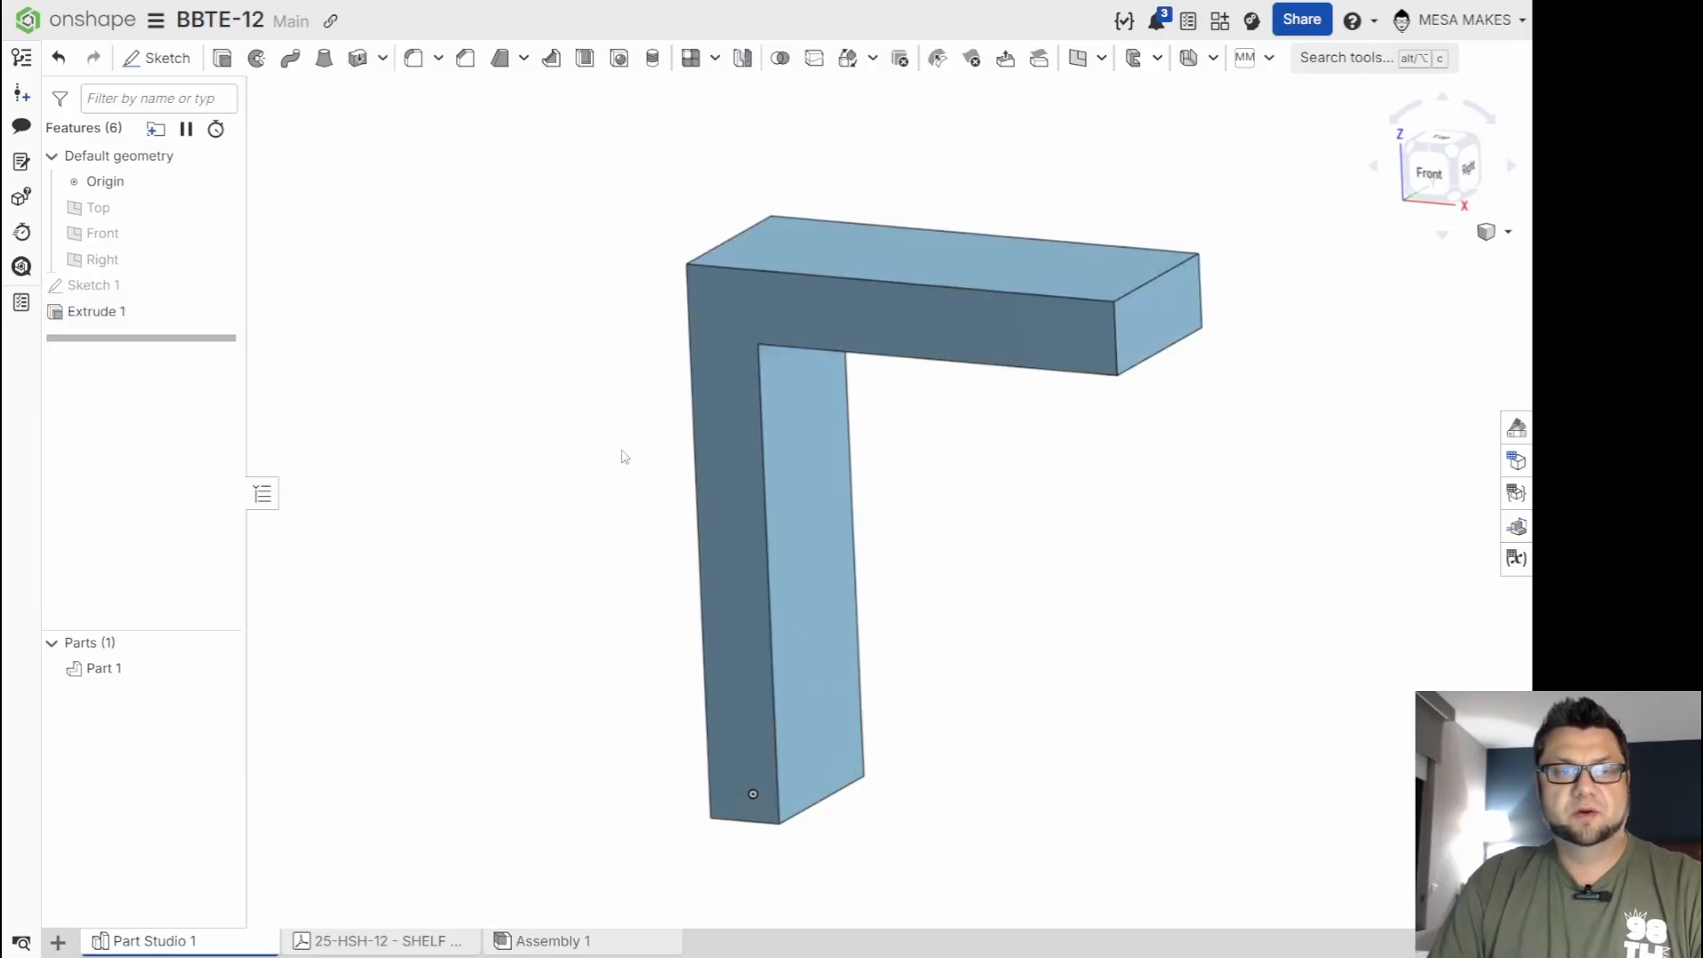
In a new Front plane sketch, draw a diagonal line from about 21 mm up the vertical leg's inner side to the horizontal leg's underside.
key("p")
right_click_drag(1089, 569, 1164, 566)
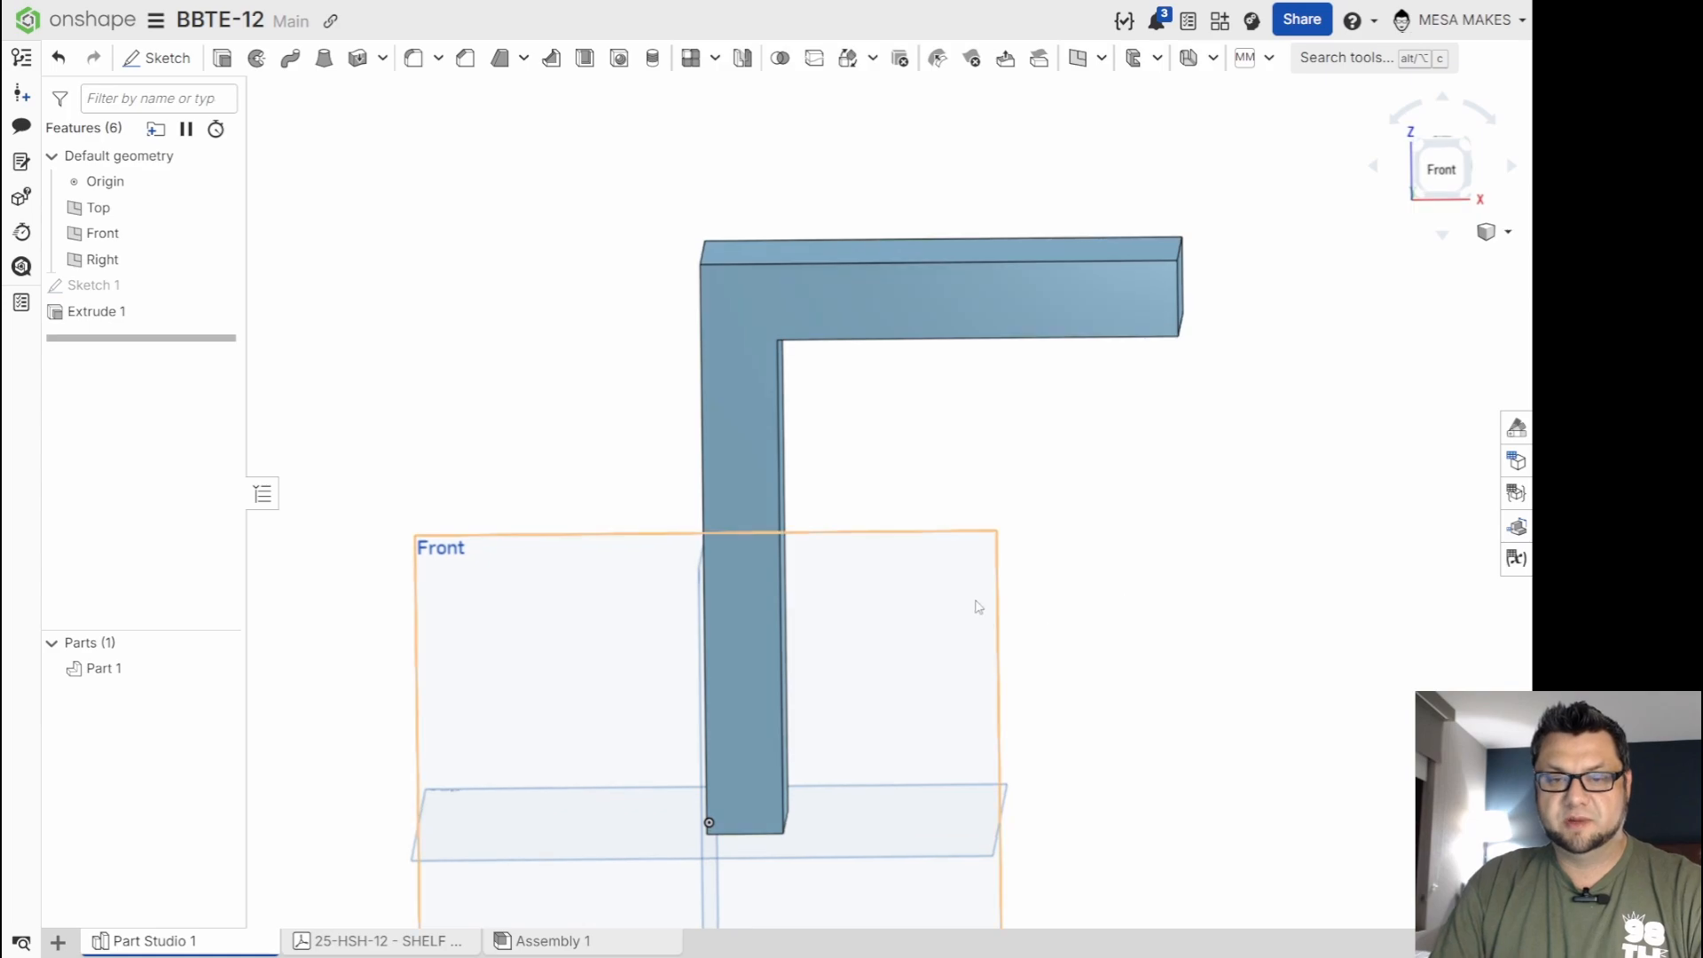
left_click(975, 600)
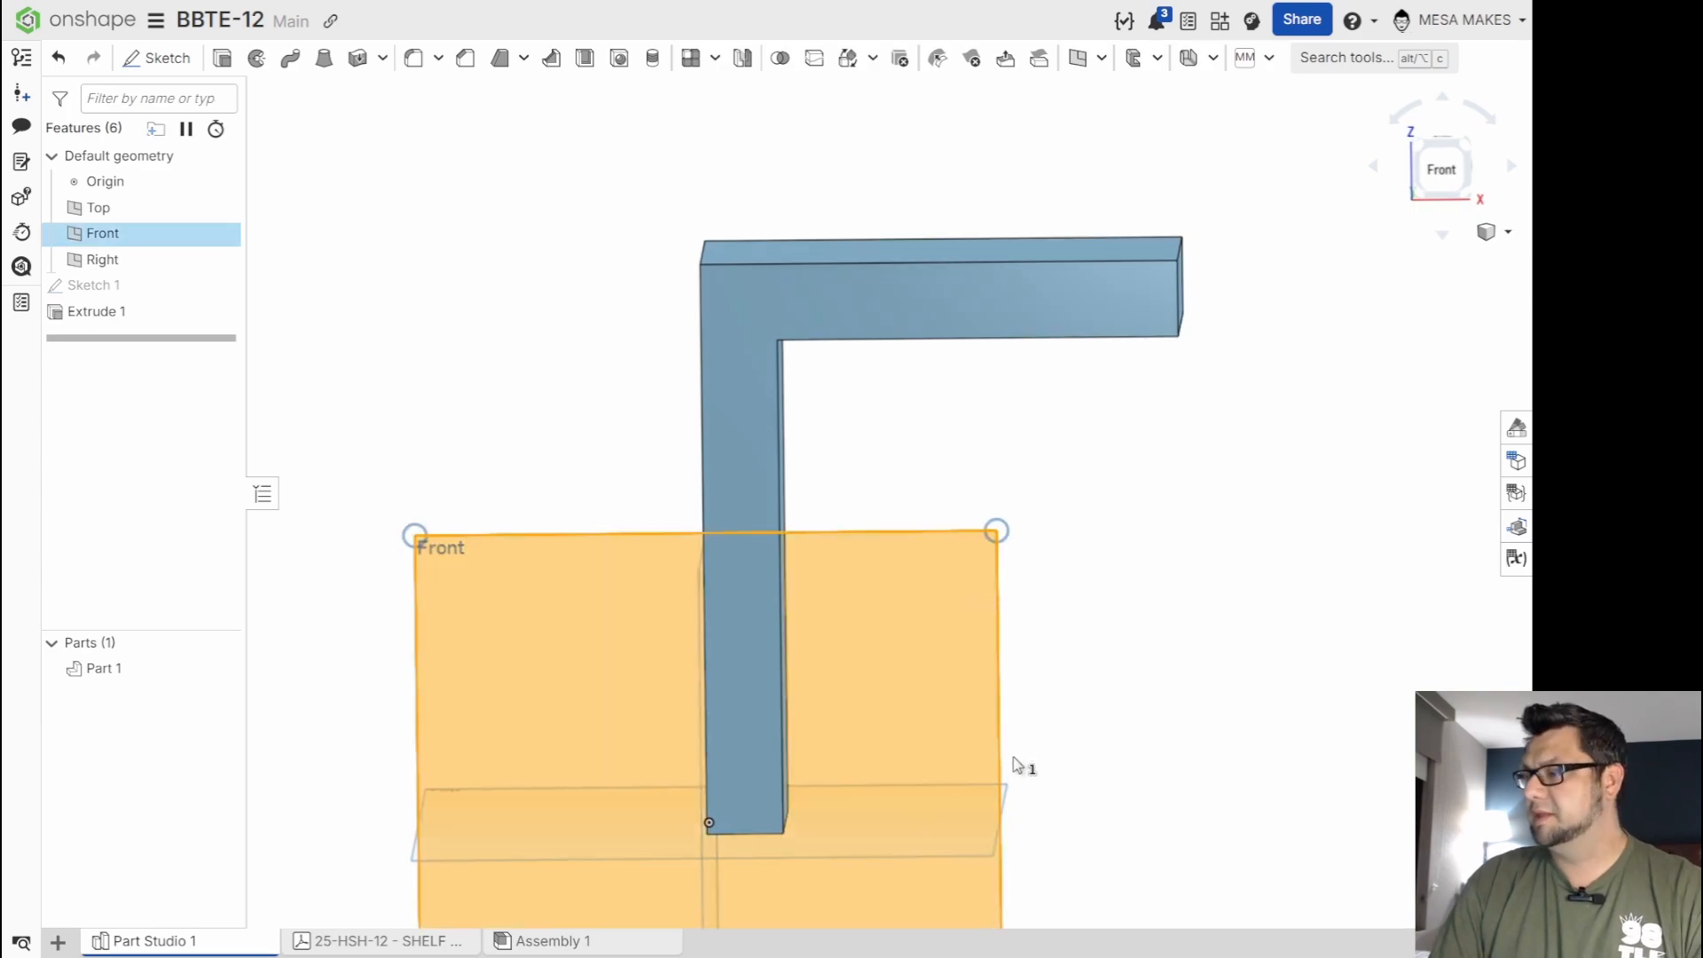
key("shift+s")
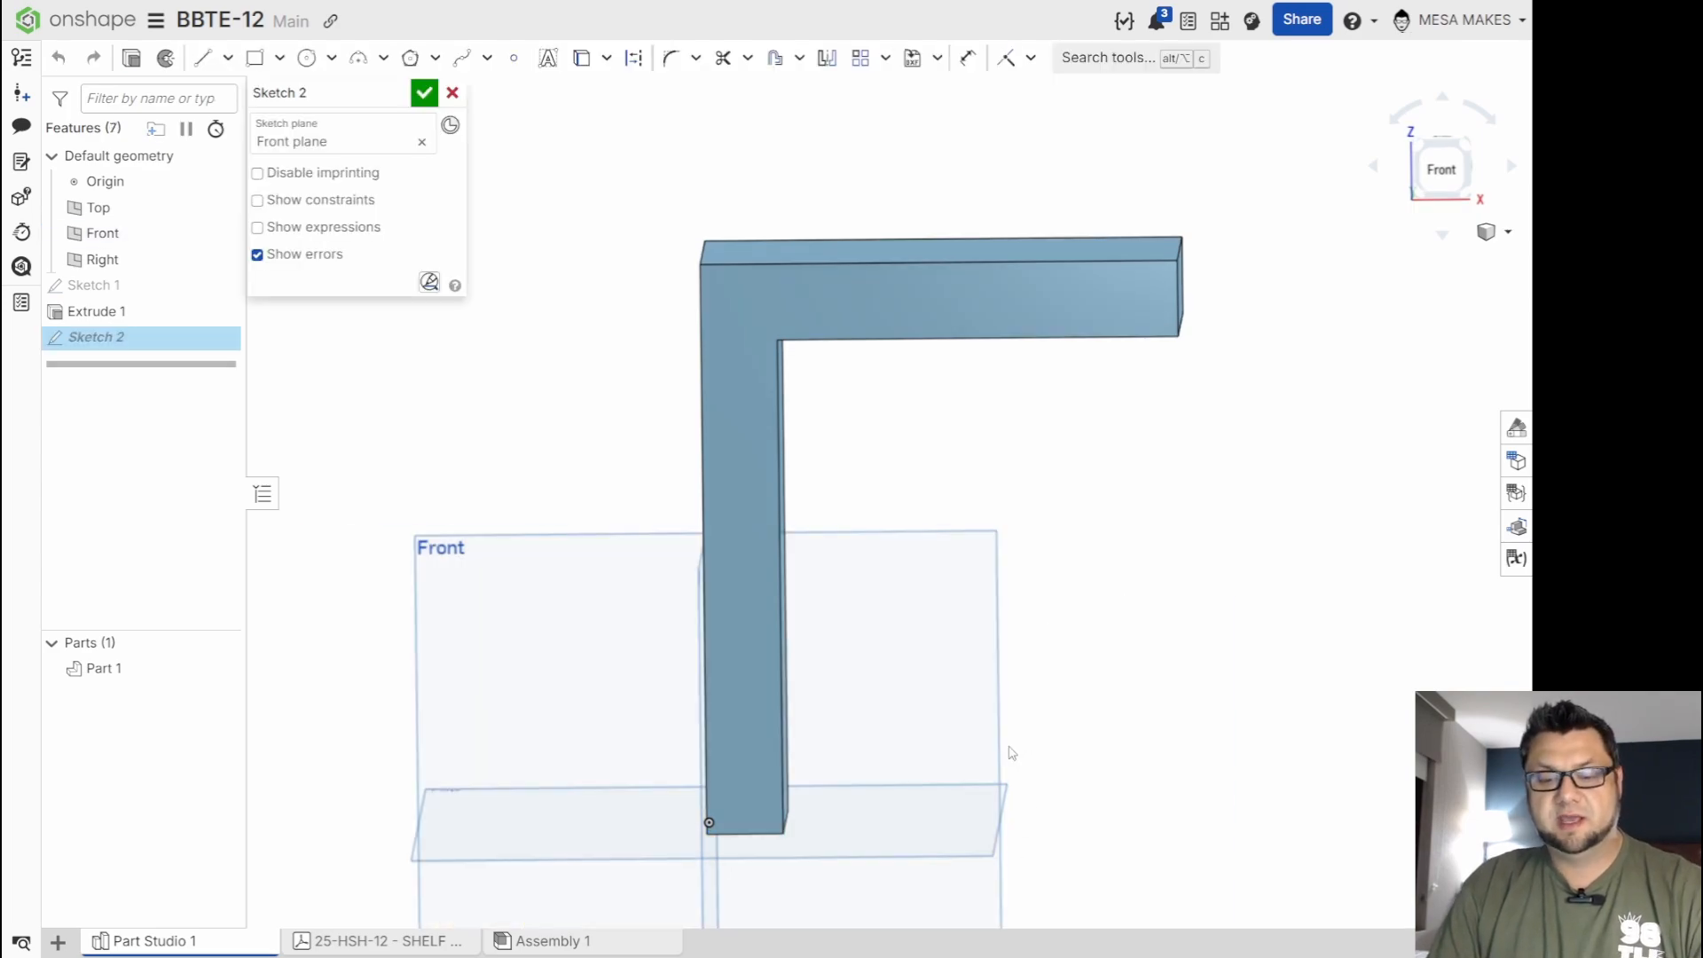
key("n")
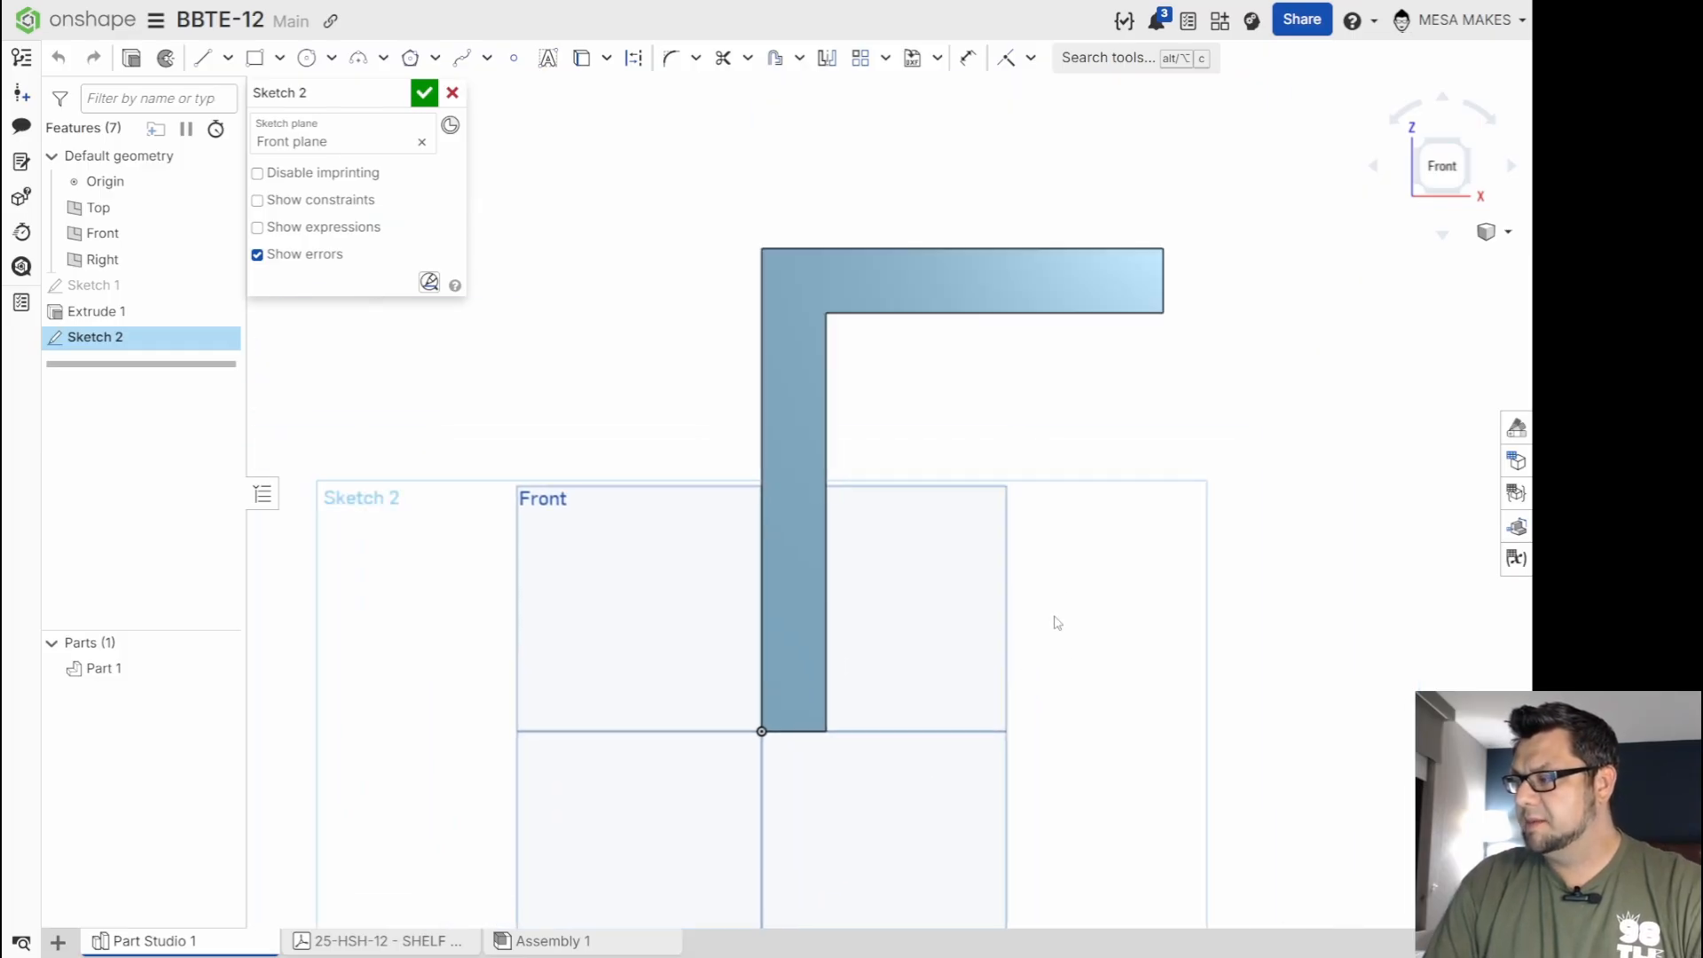
key("l")
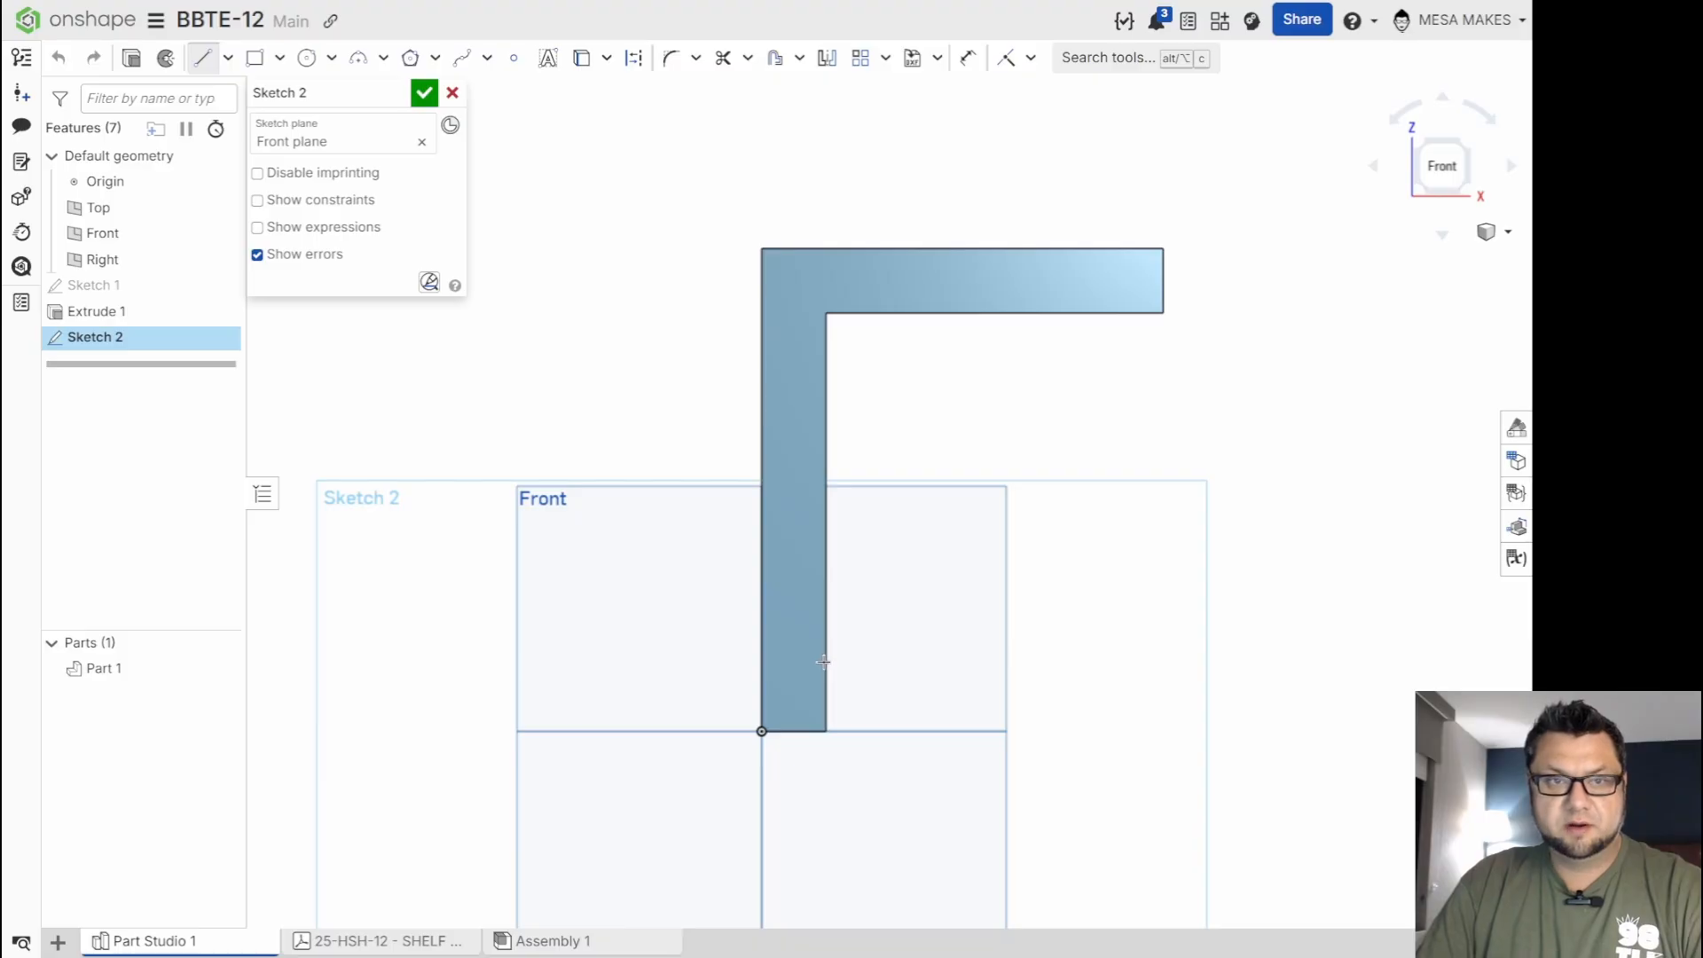
left_click(823, 660)
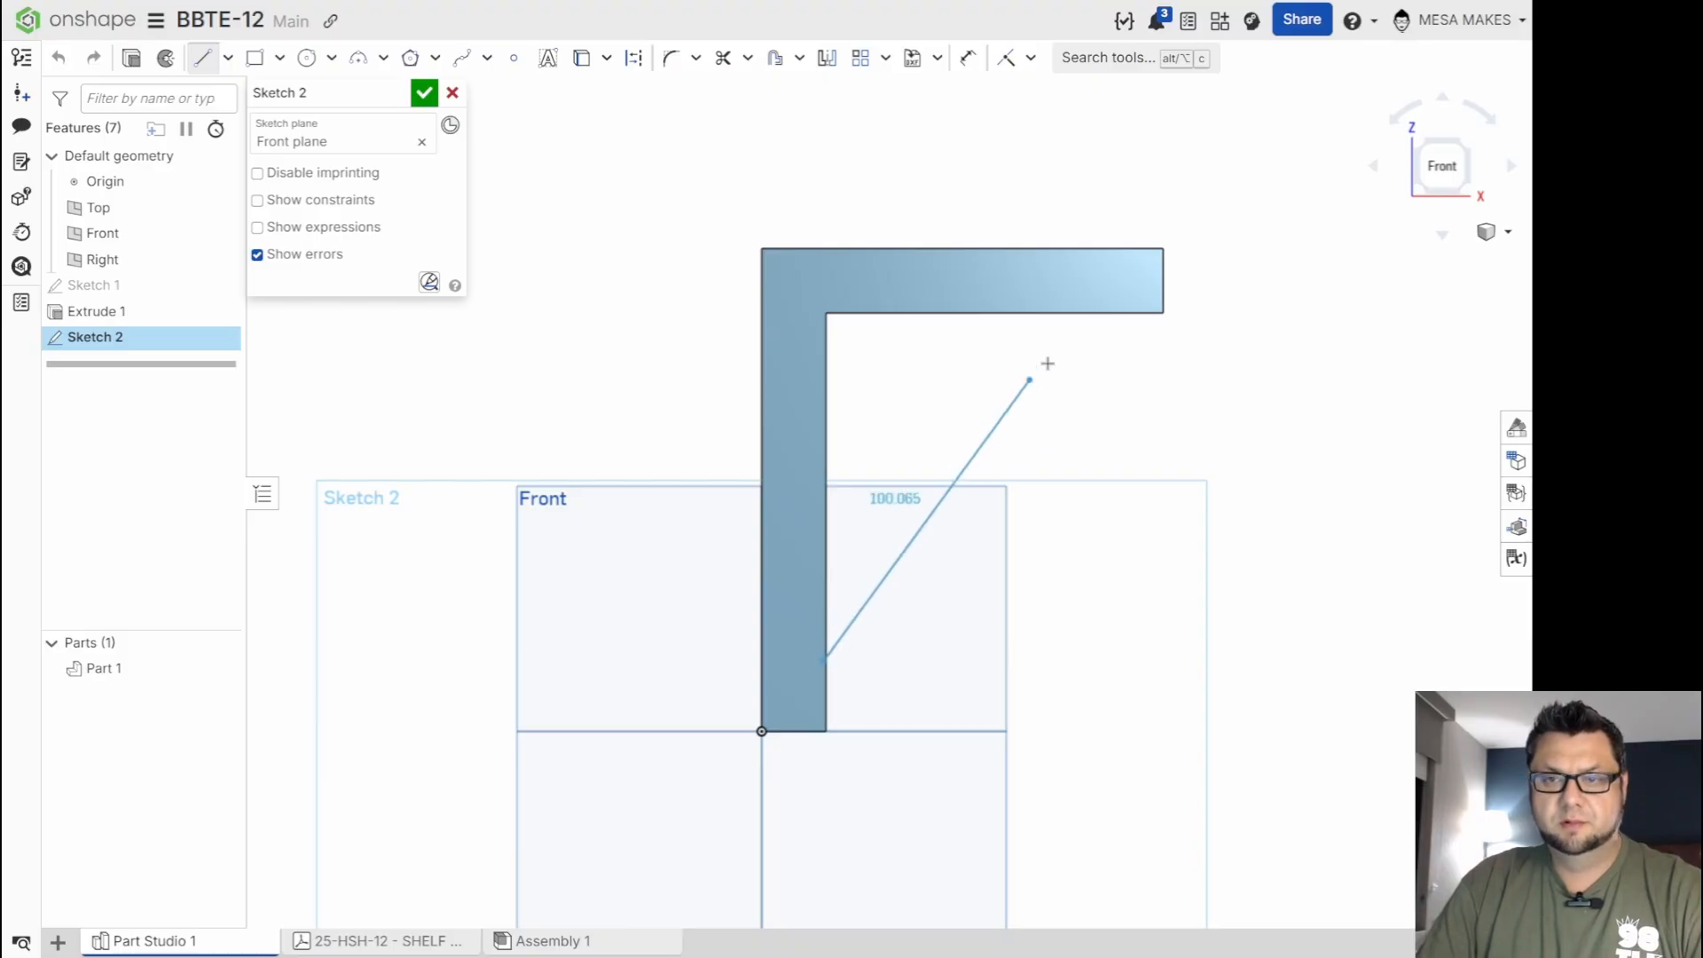
left_click(1105, 312)
scroll(1109, 452, "up", 2)
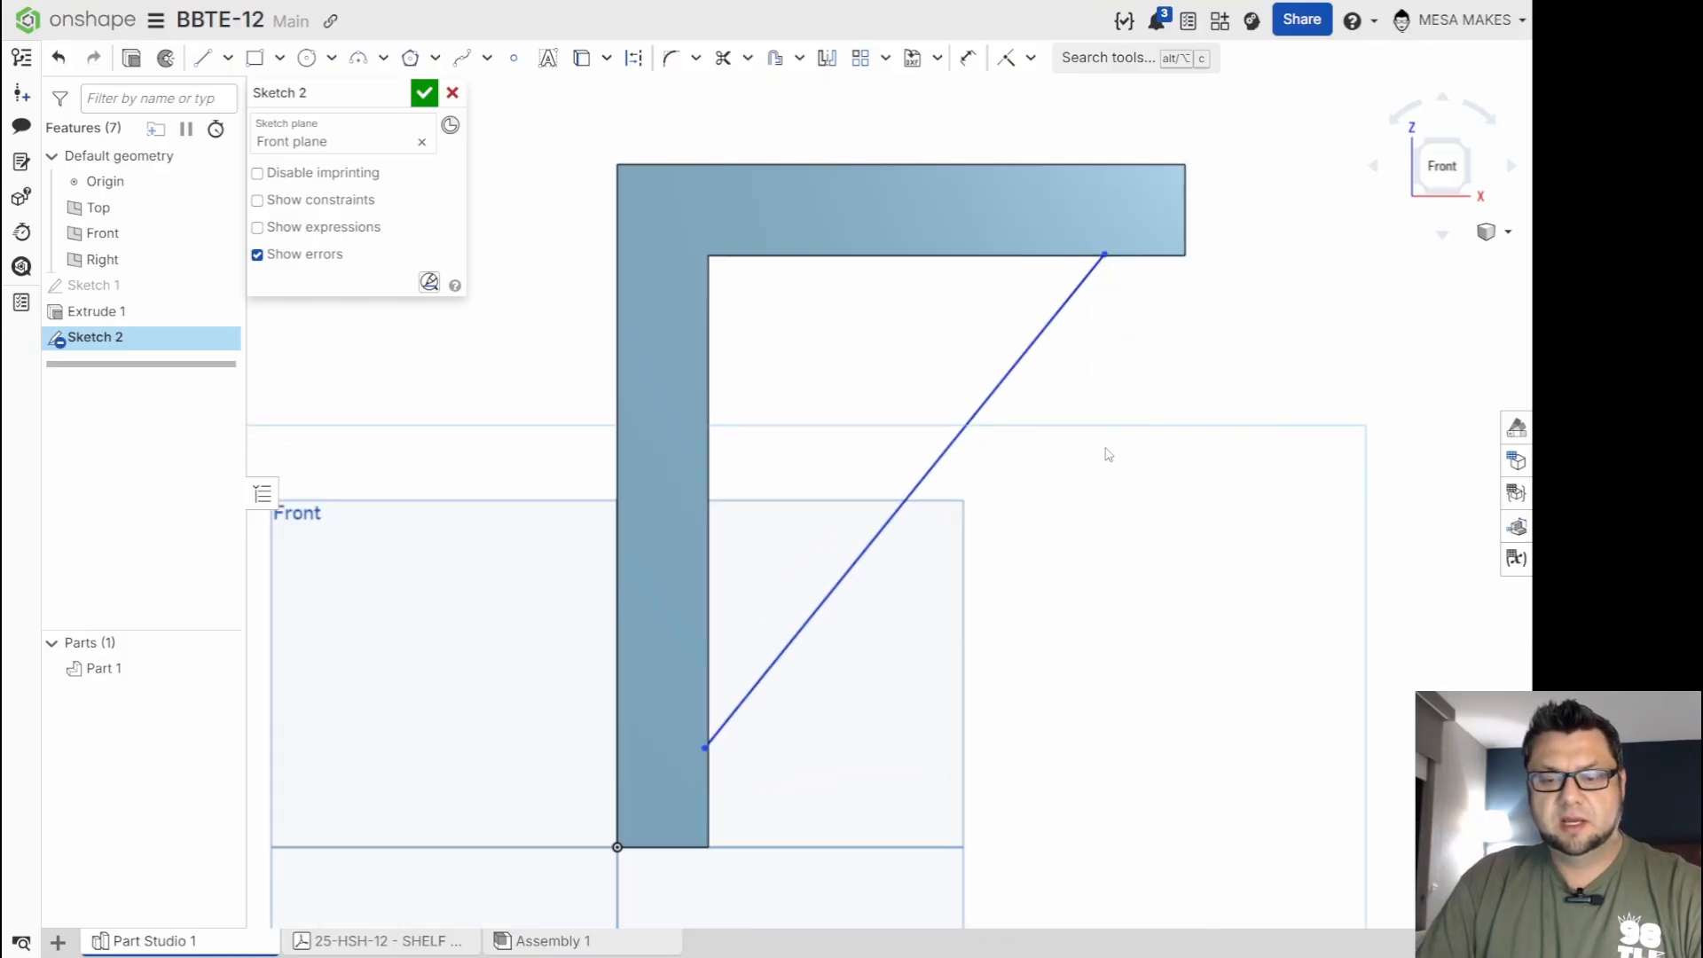
Make the diagonal line's lower endpoint coincident with the inner edge of the vertical leg.
key("d")
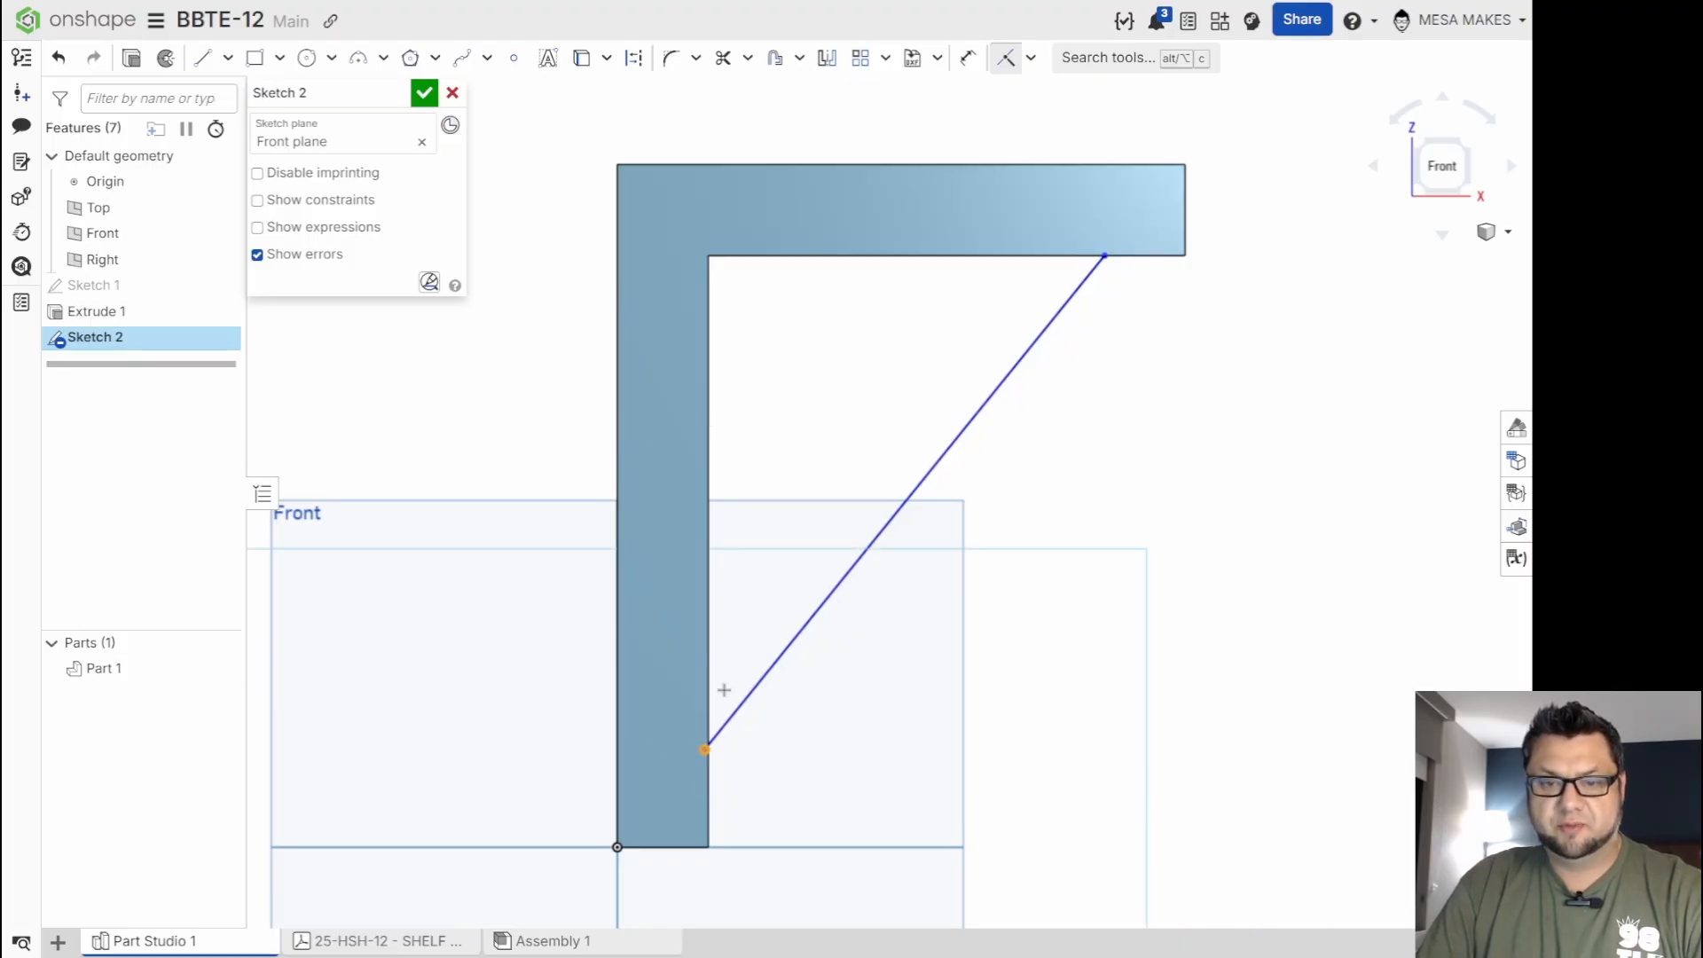
scroll(1012, 671, "down", 1)
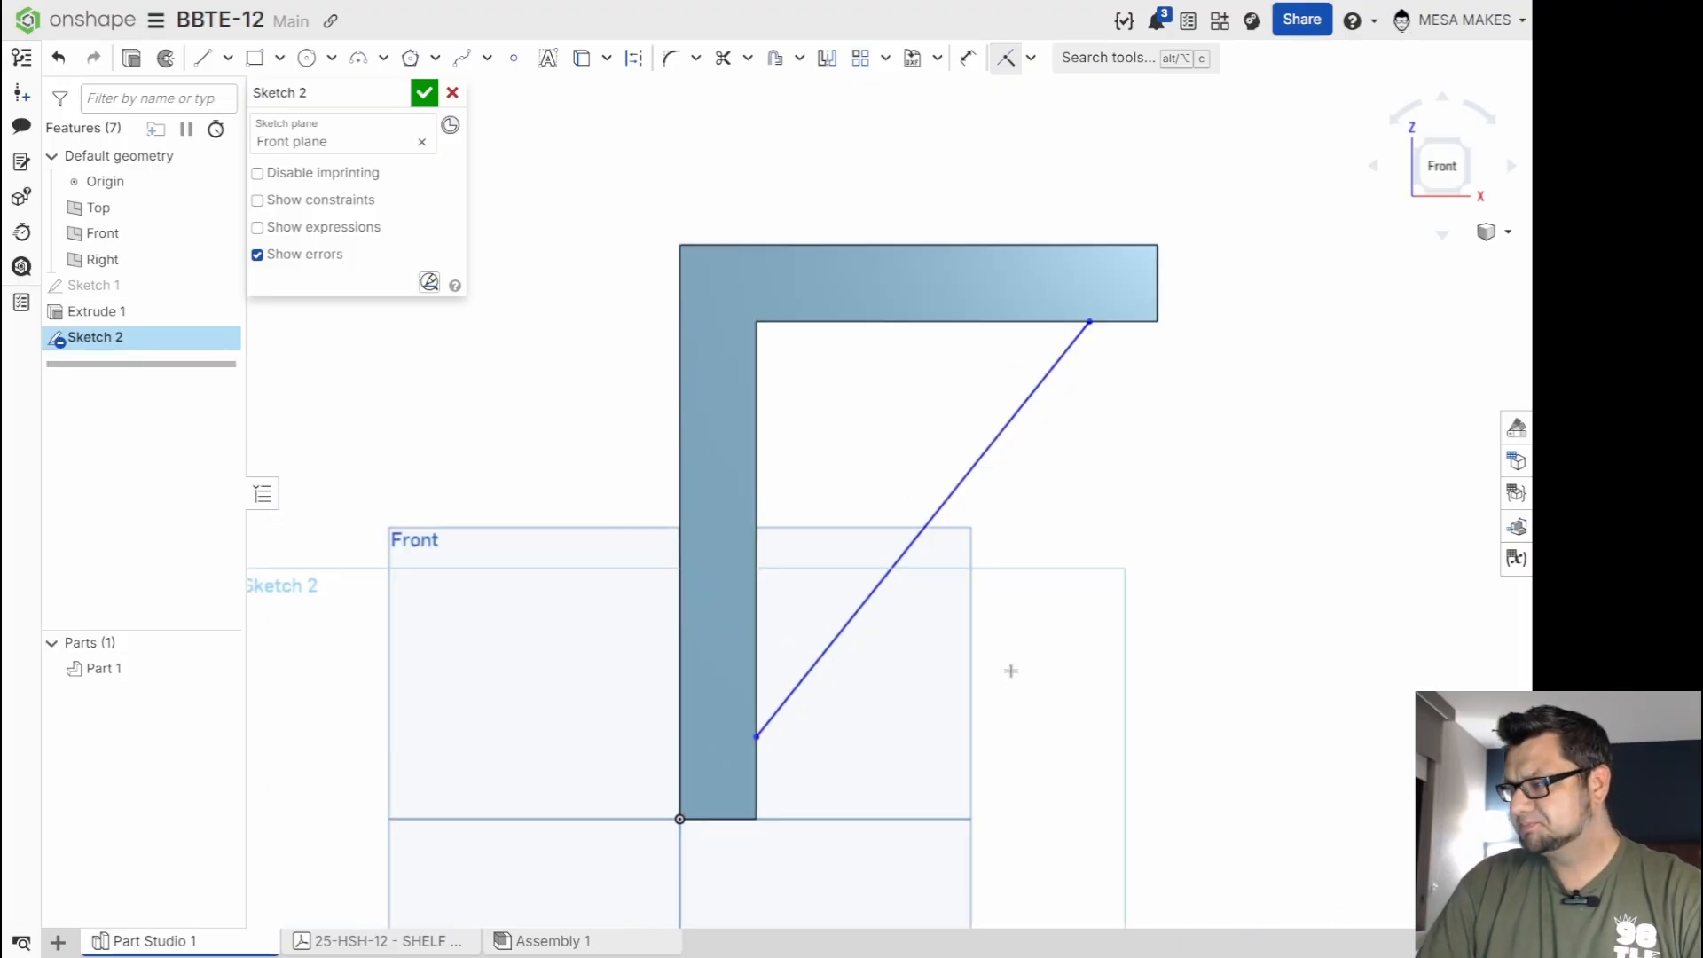
scroll(1011, 670, "up", 1)
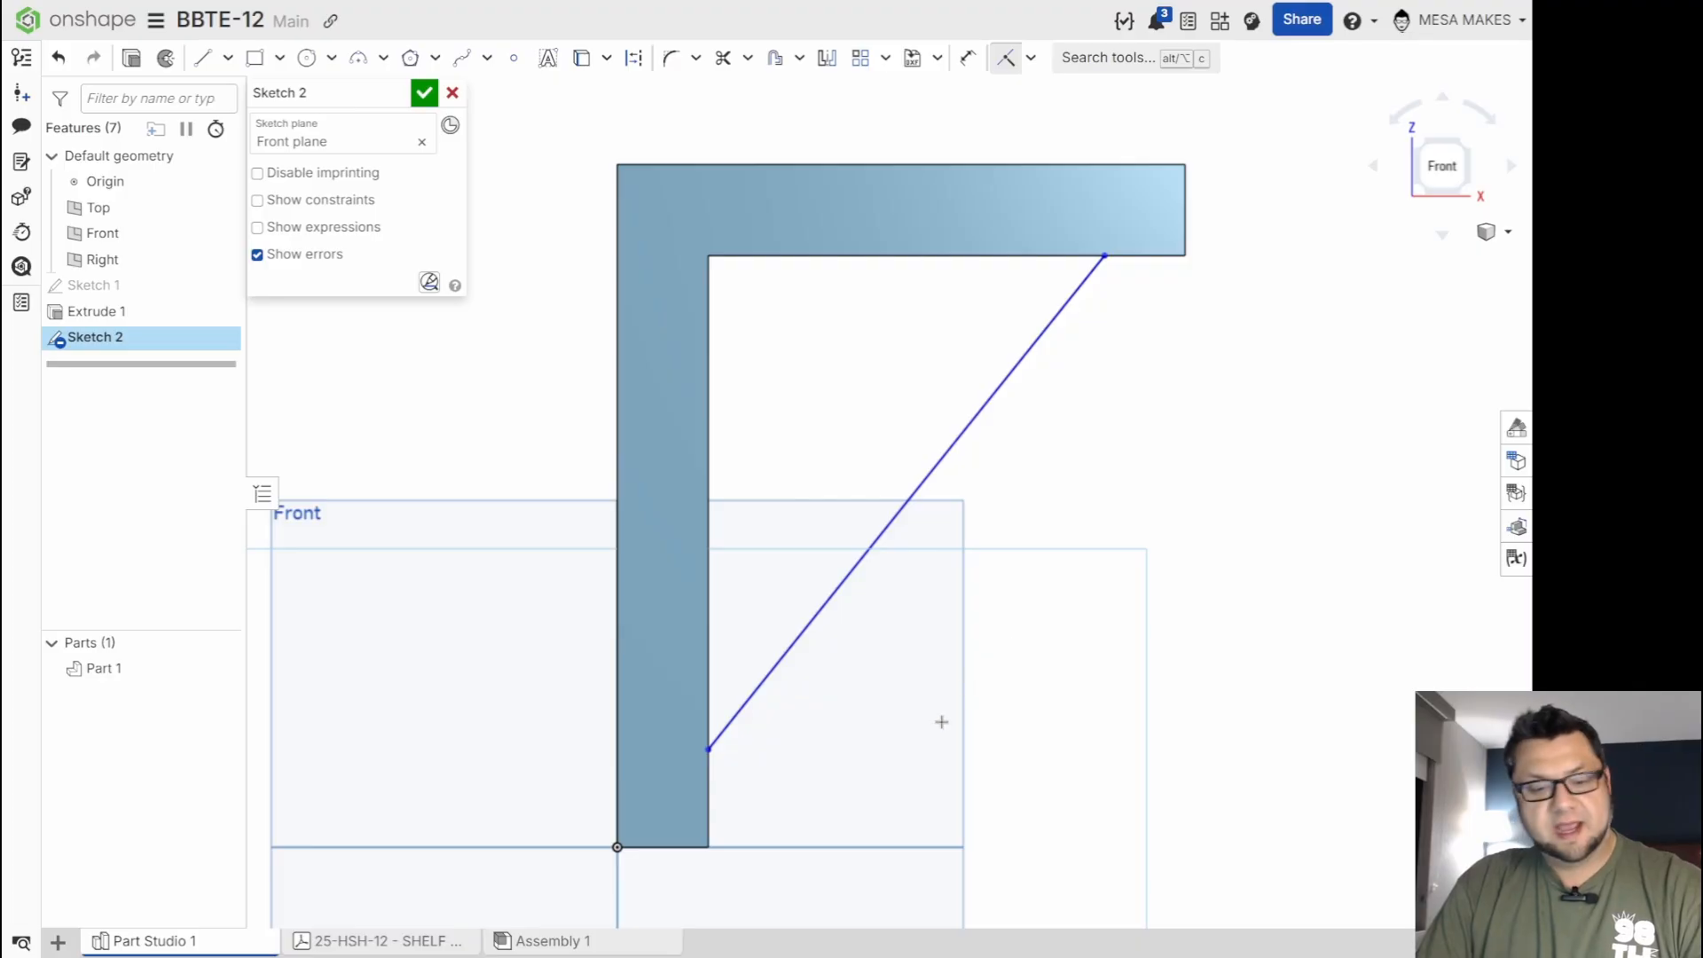
Dimension the diagonal line's lower endpoint 29 mm above the bottom inner corner of the vertical leg.
key("d")
left_click(709, 749)
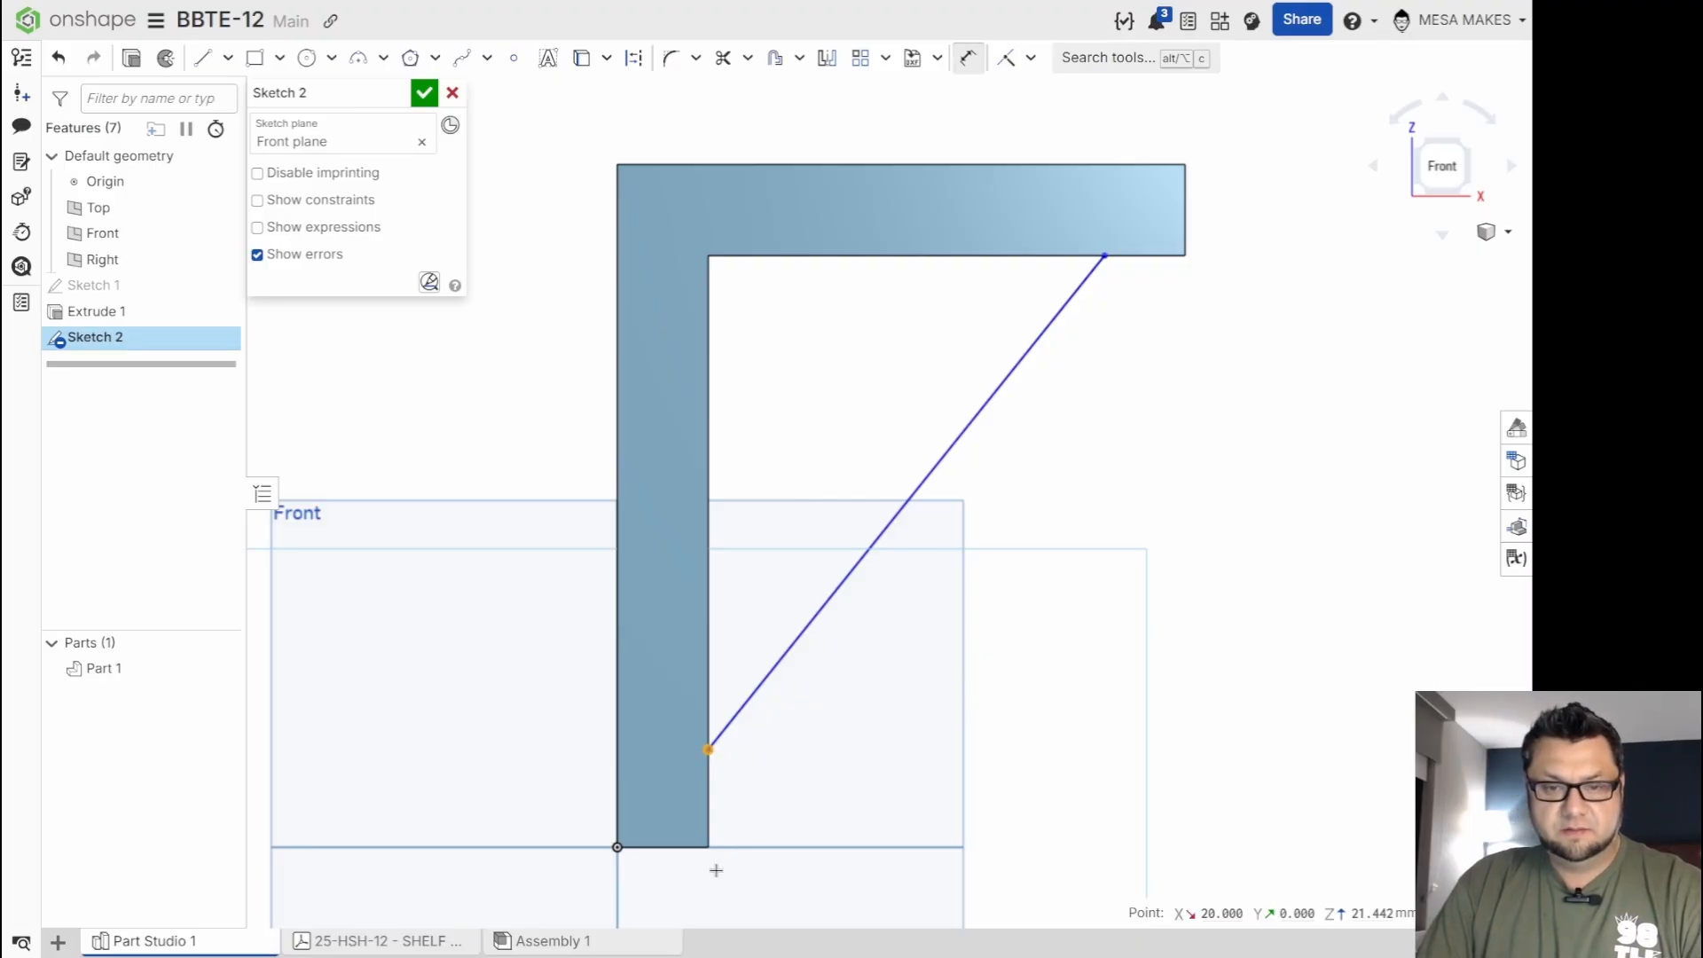
left_click(710, 847)
left_click(795, 792)
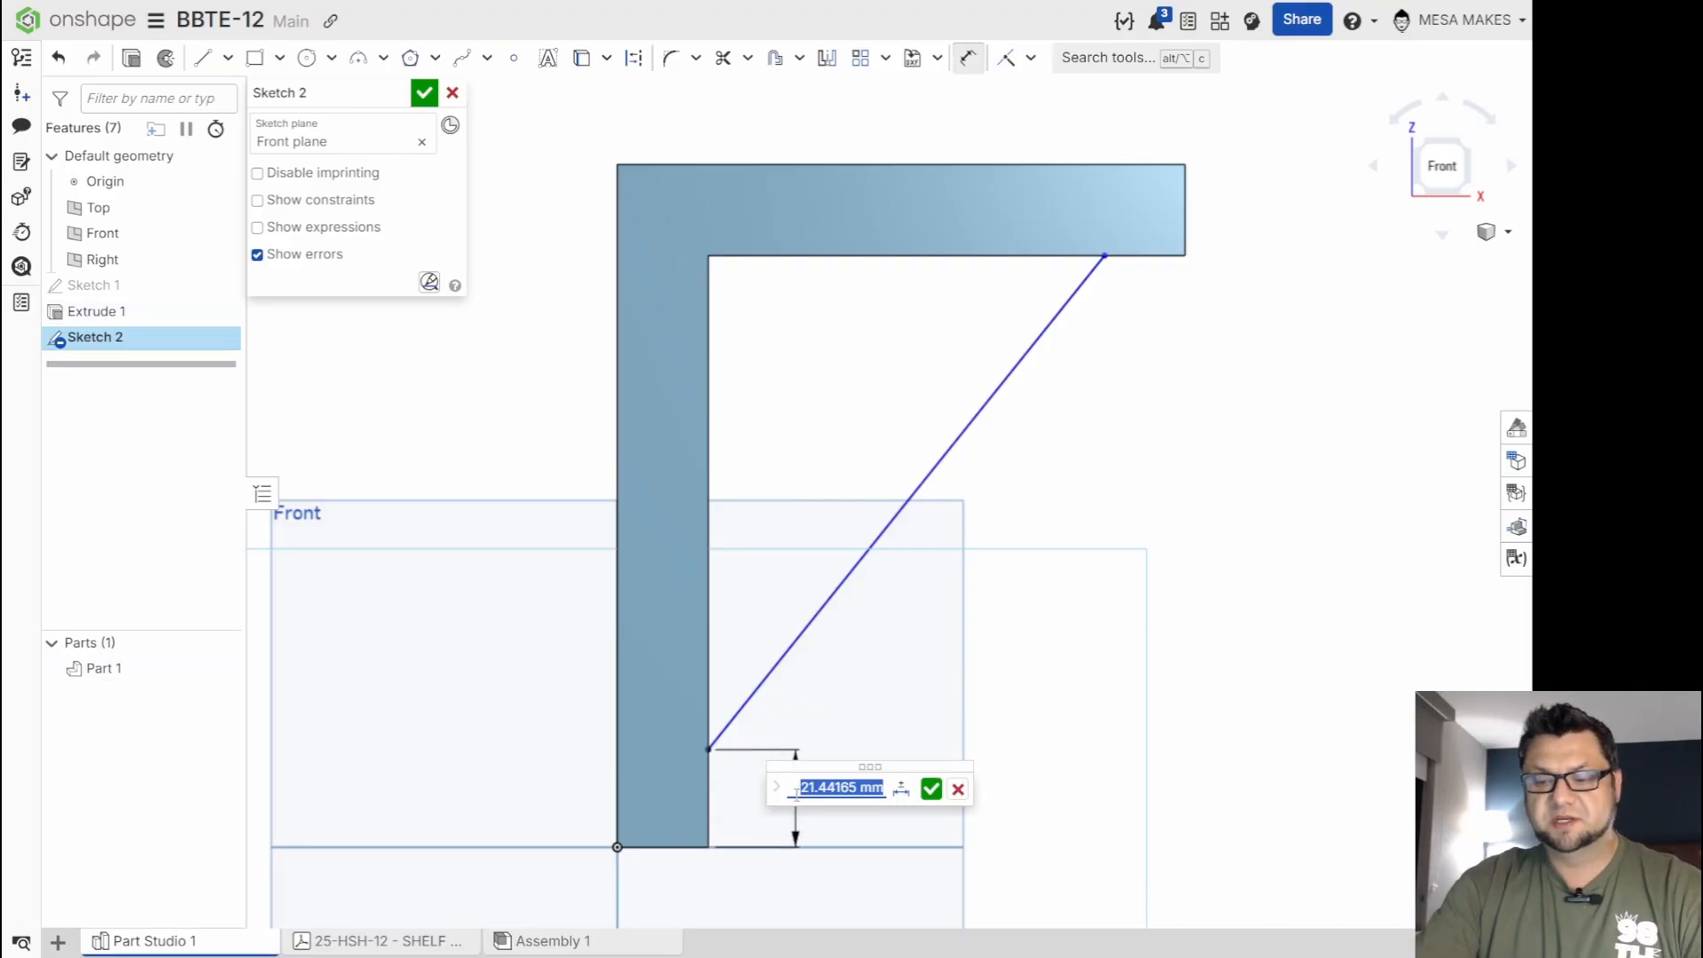
type("29")
key("Return")
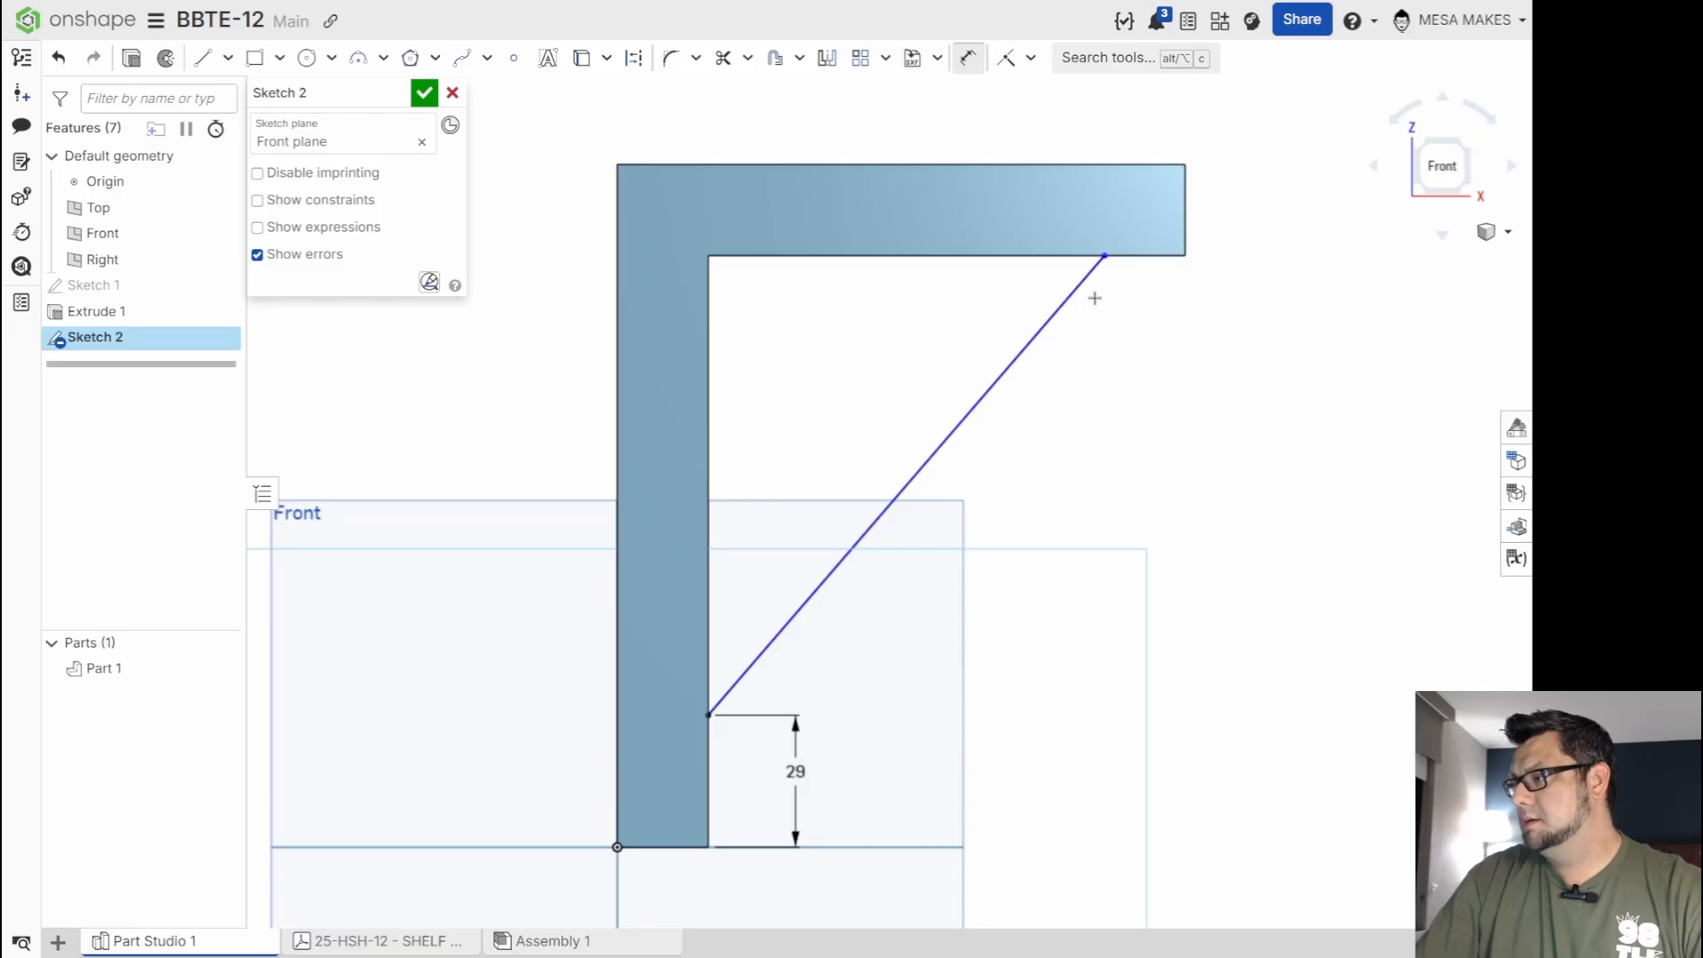
key("Escape")
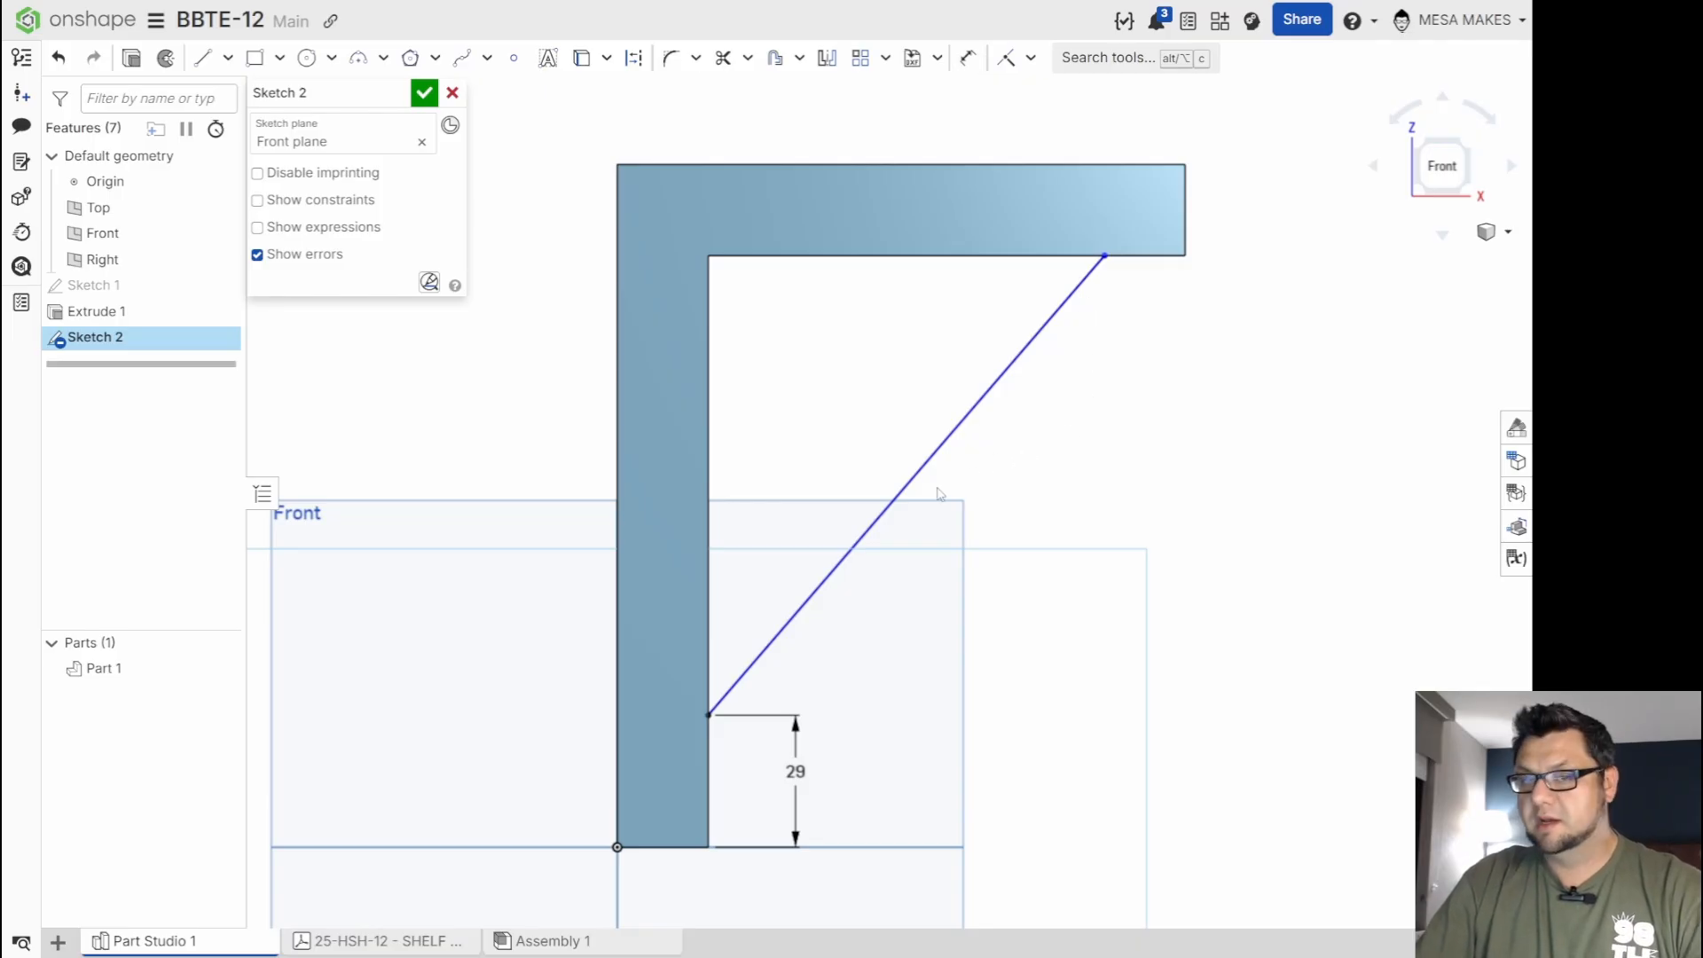
Dimension the angle between the diagonal line and the vertical leg's inner edge at 40 degrees.
key("u")
left_click(917, 470)
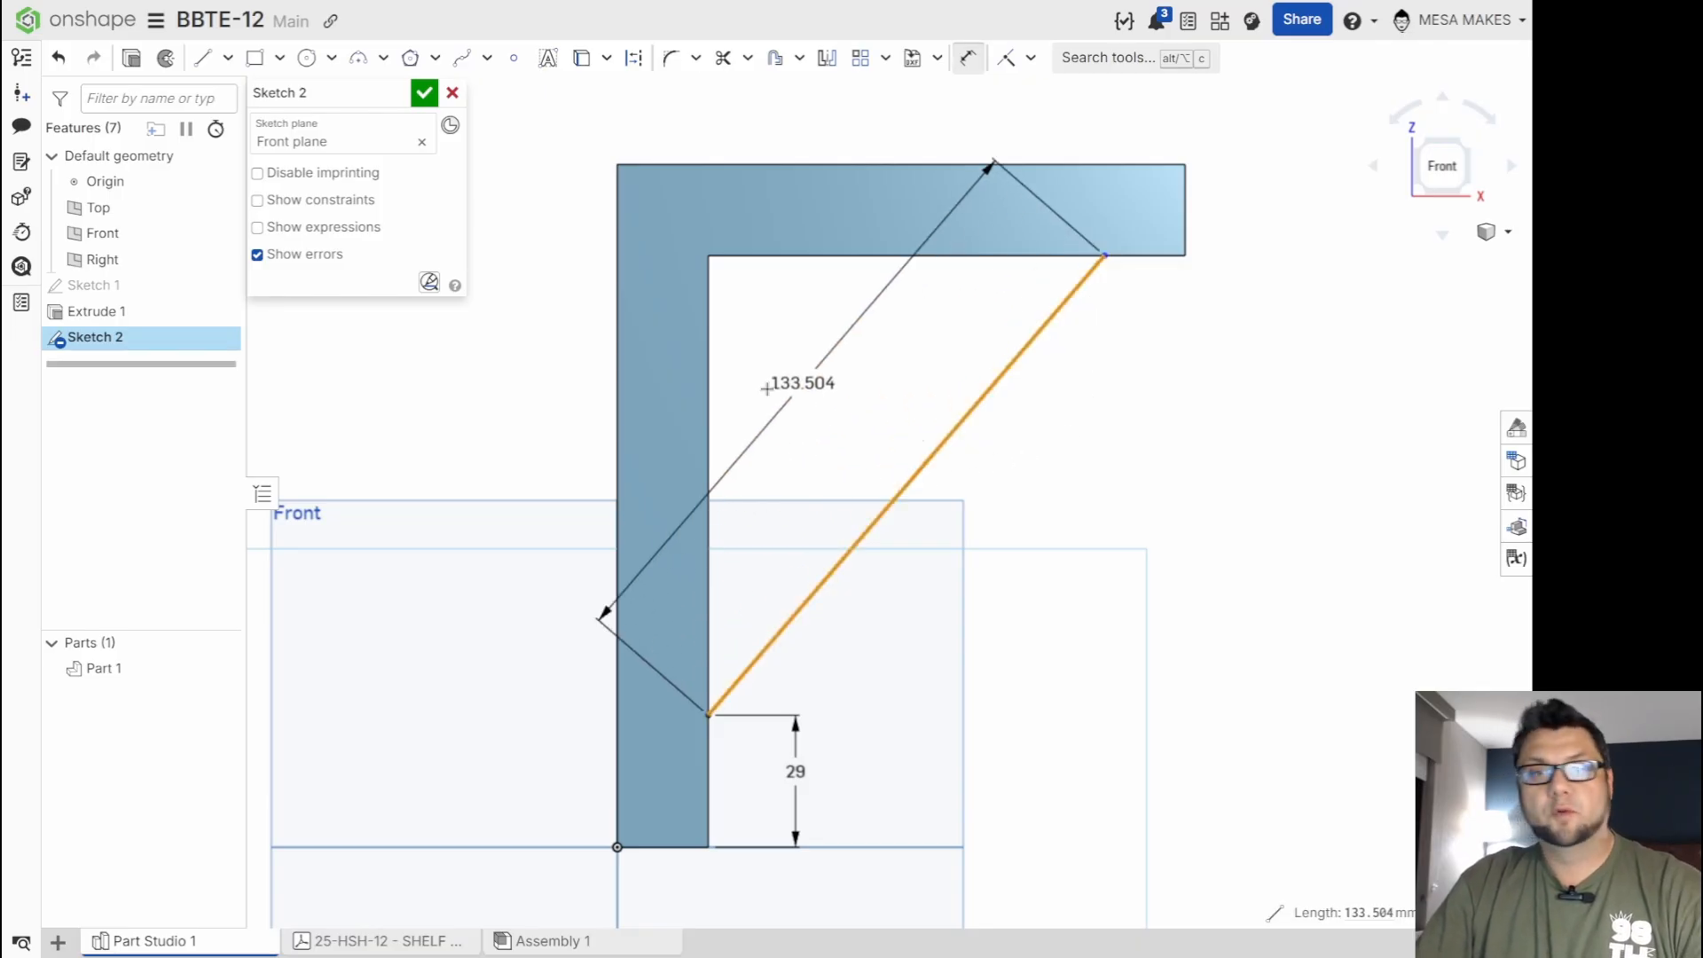
left_click(708, 406)
left_click(814, 414)
type("40.8406415 de")
key("Return")
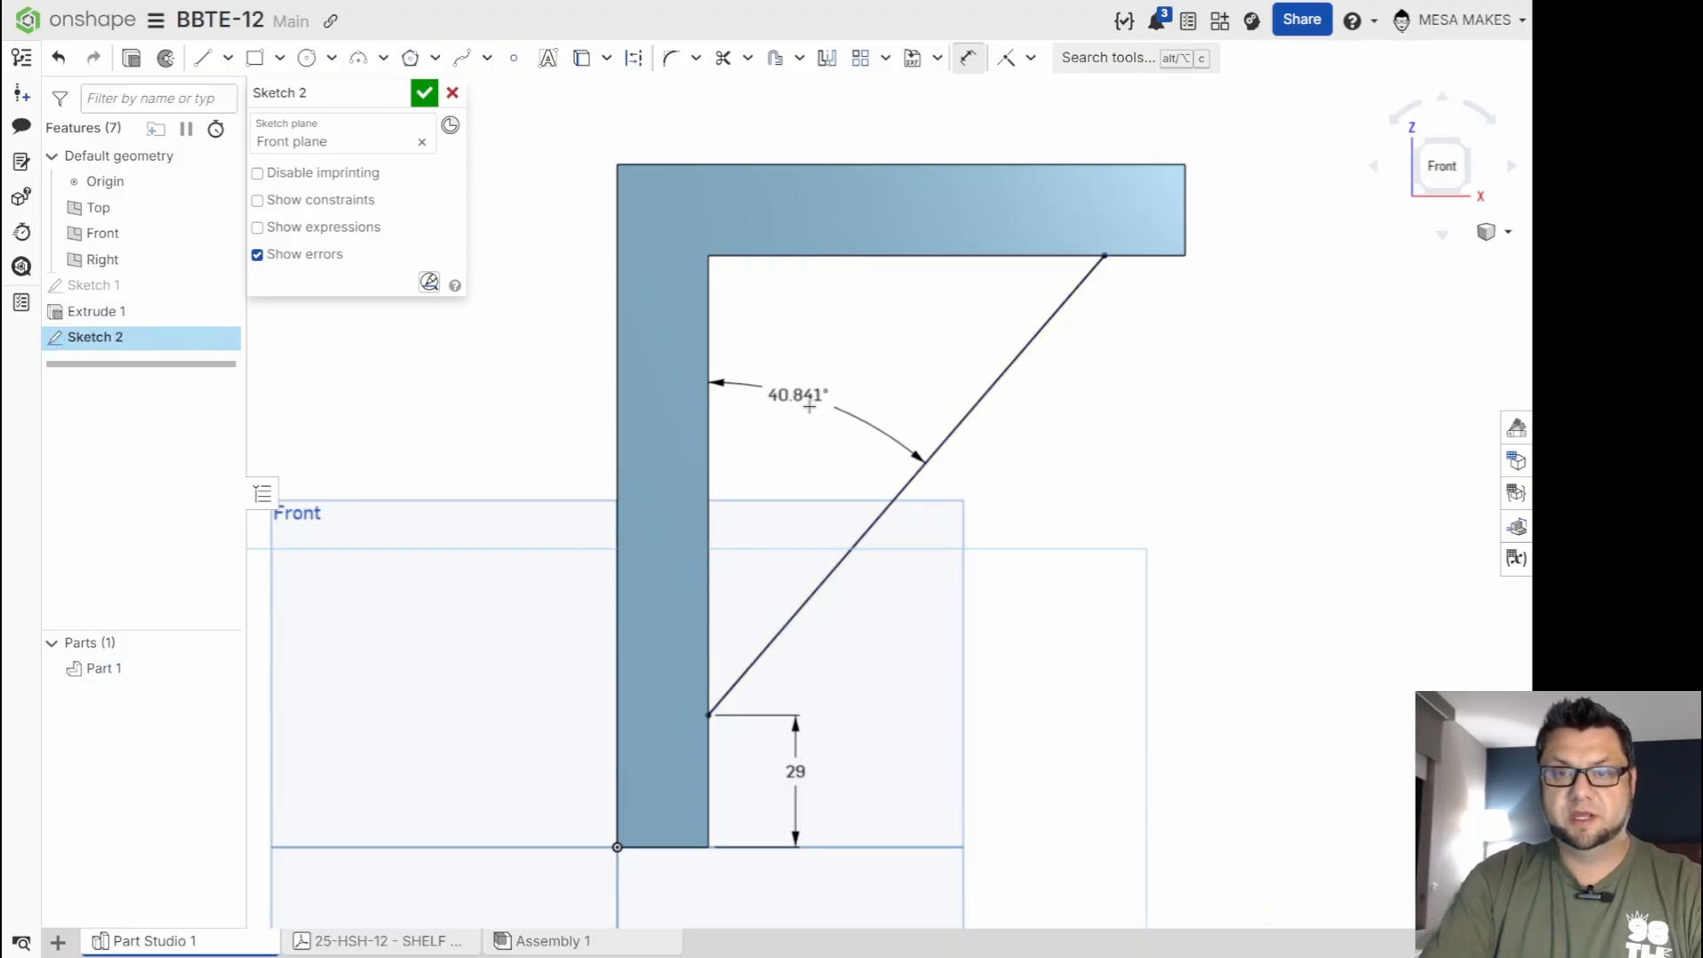
Offset the diagonal line 30 mm toward the inside corner of the bracket.
key("o")
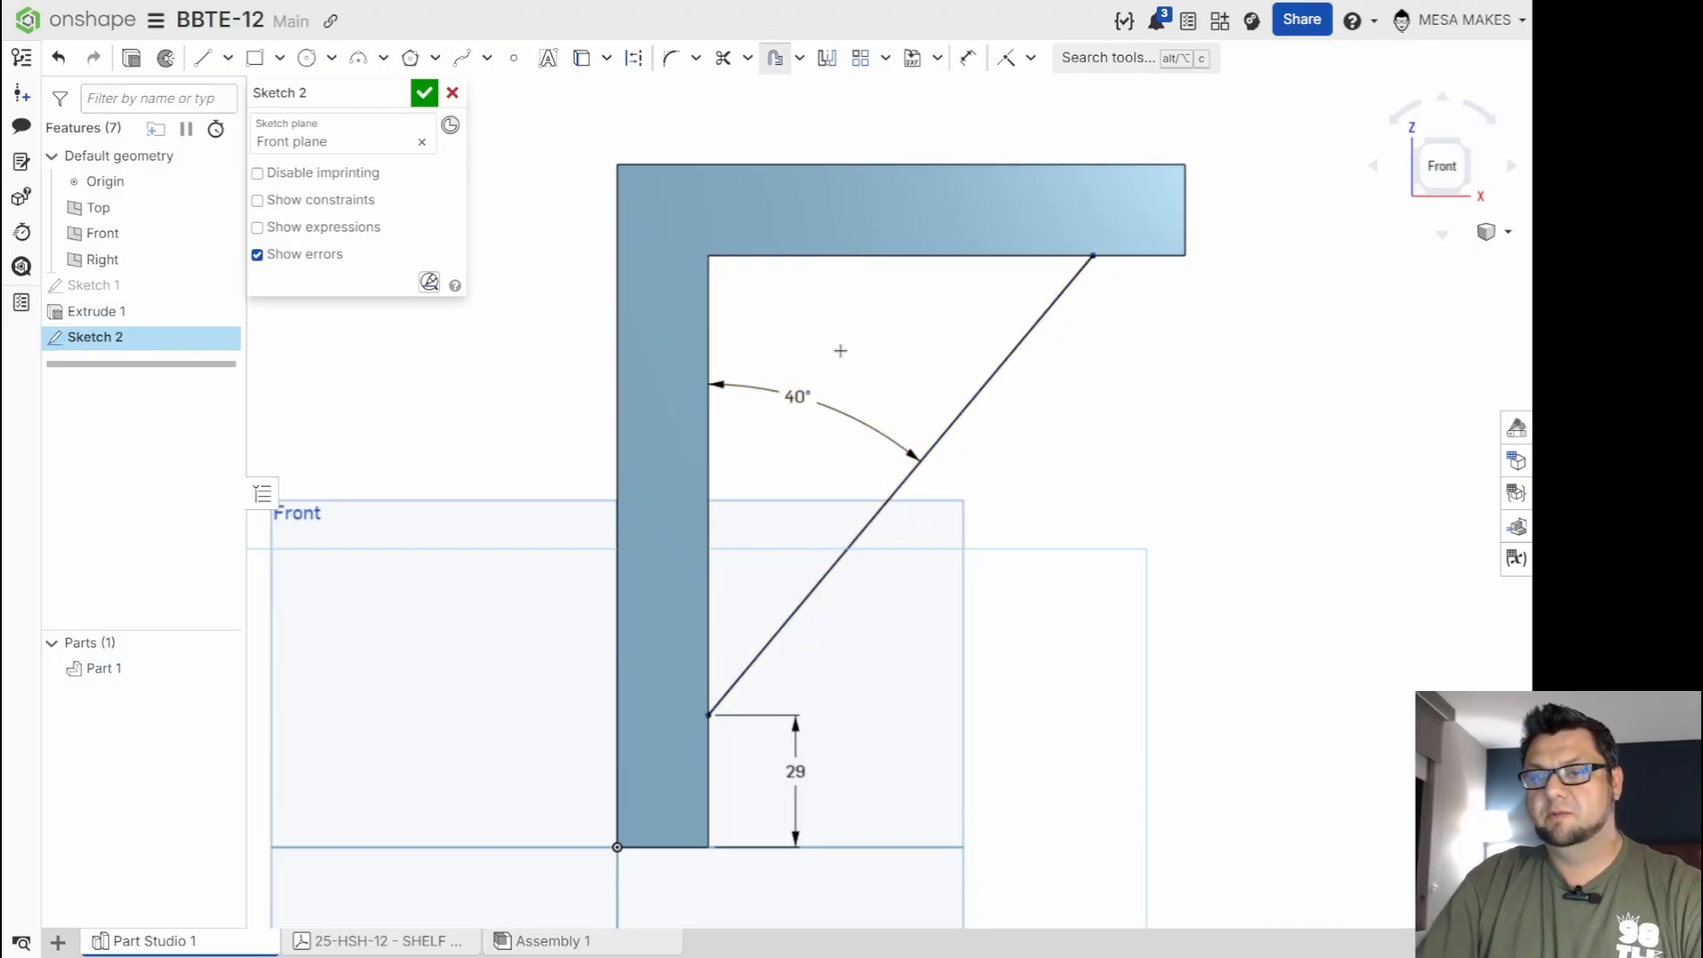
left_click(995, 372)
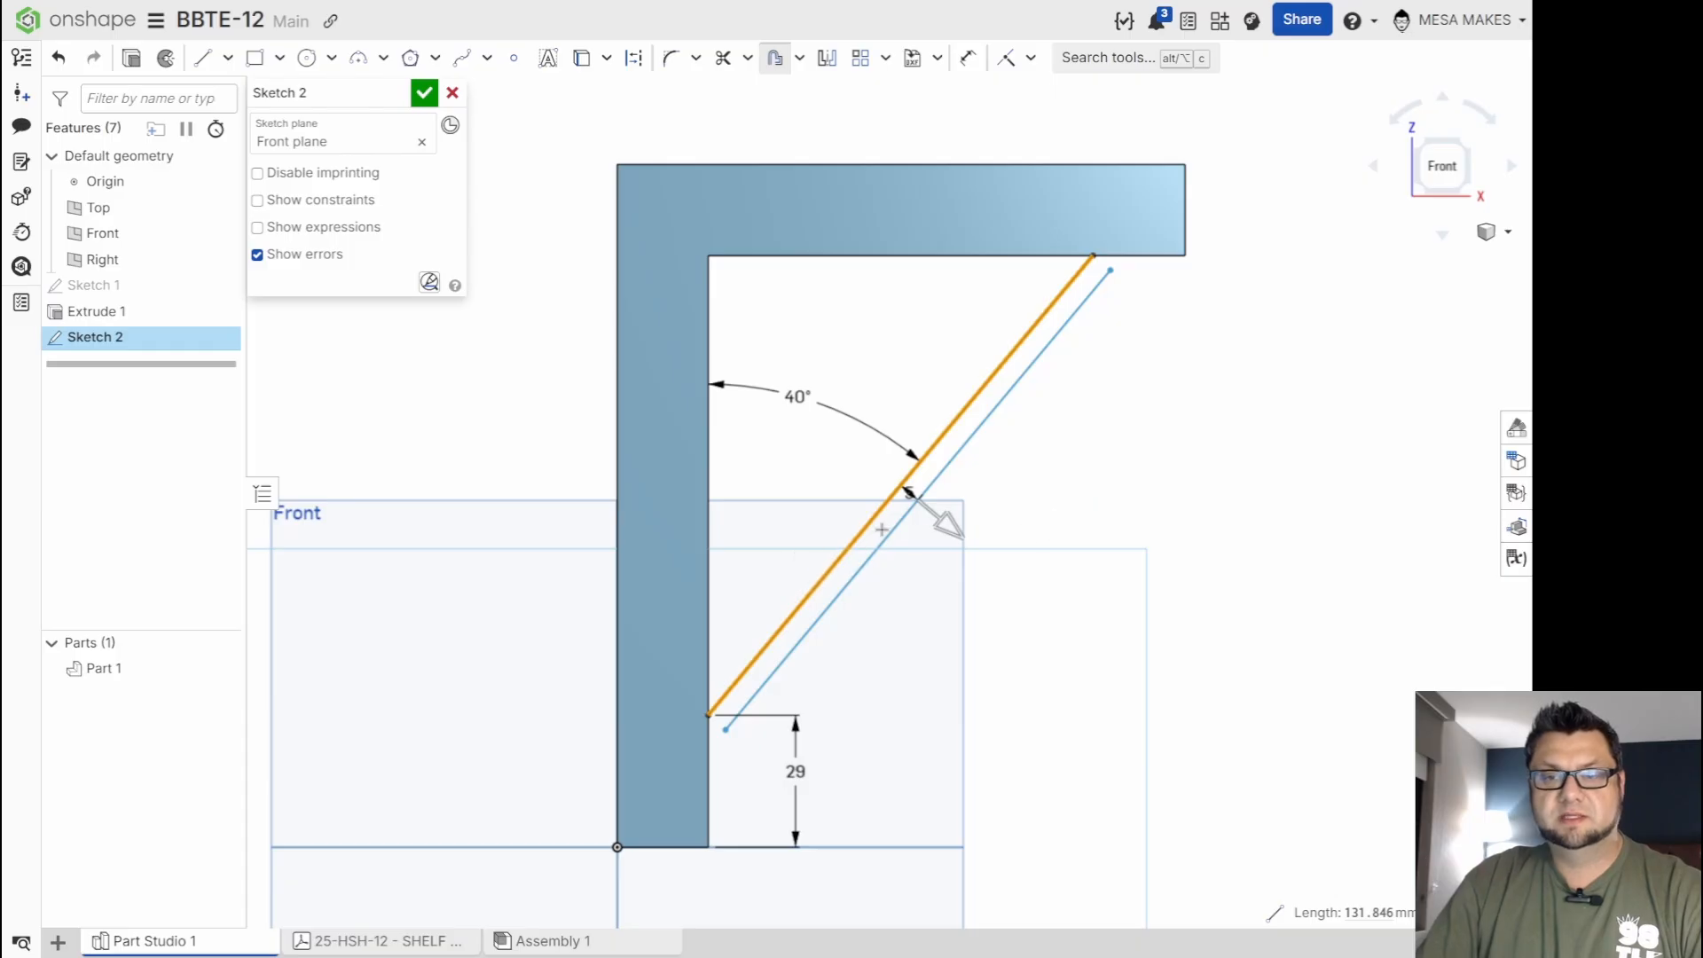
left_click(1115, 611)
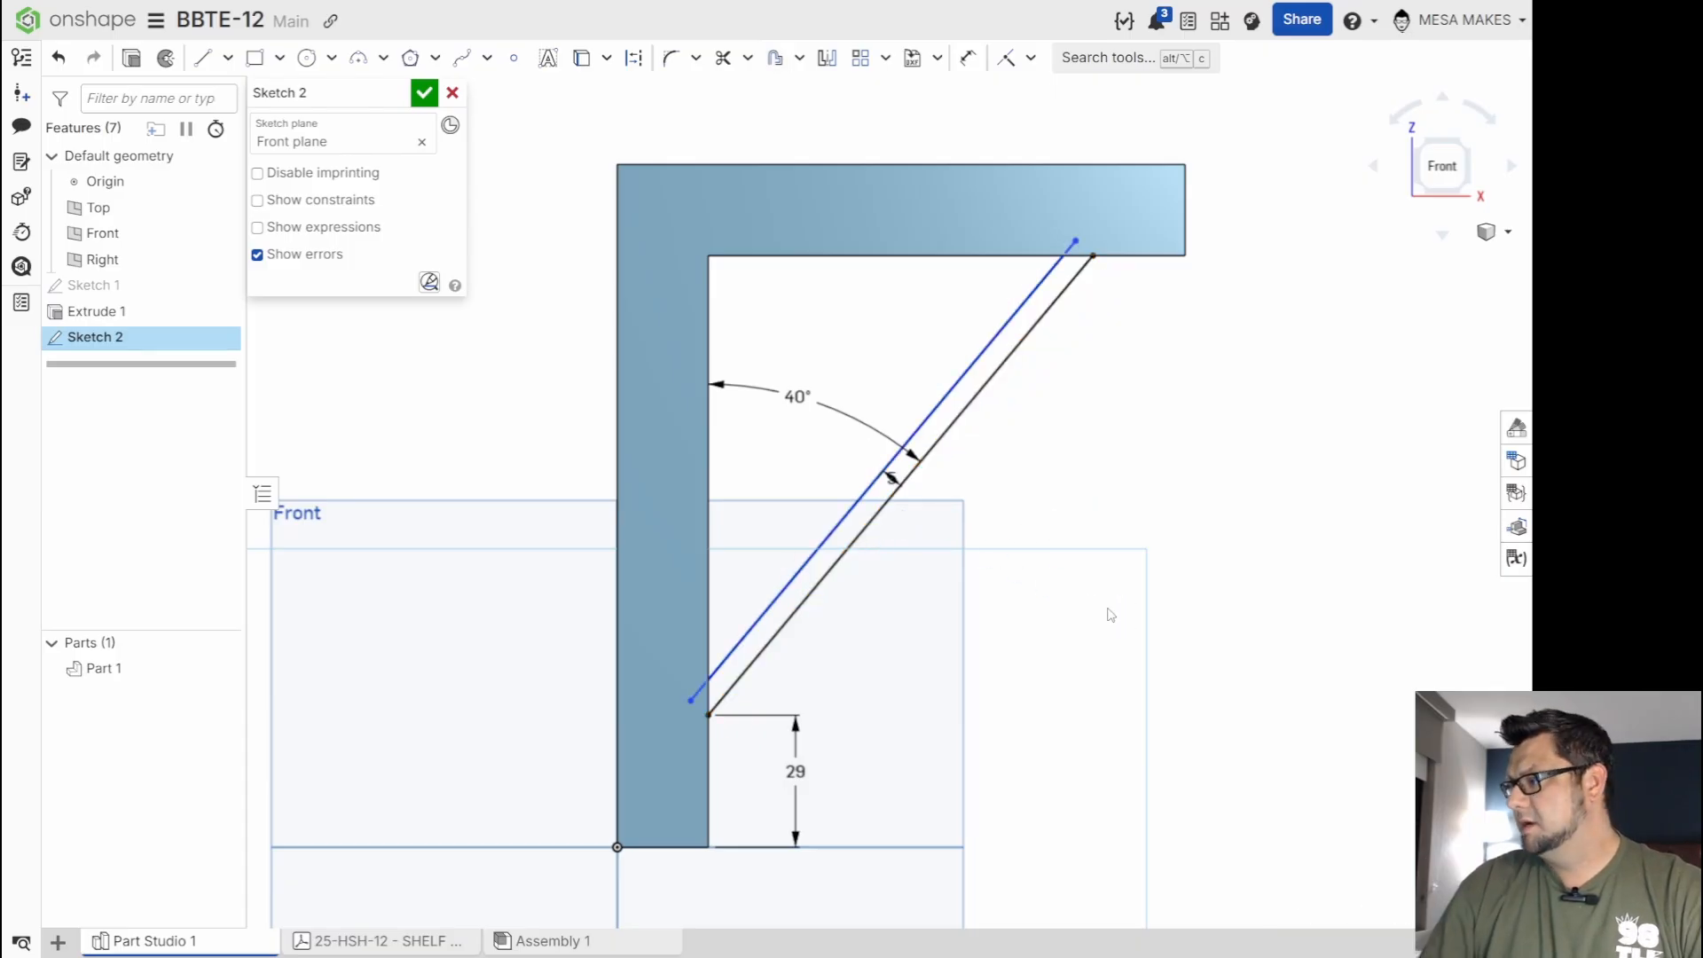
type("30")
key("Return")
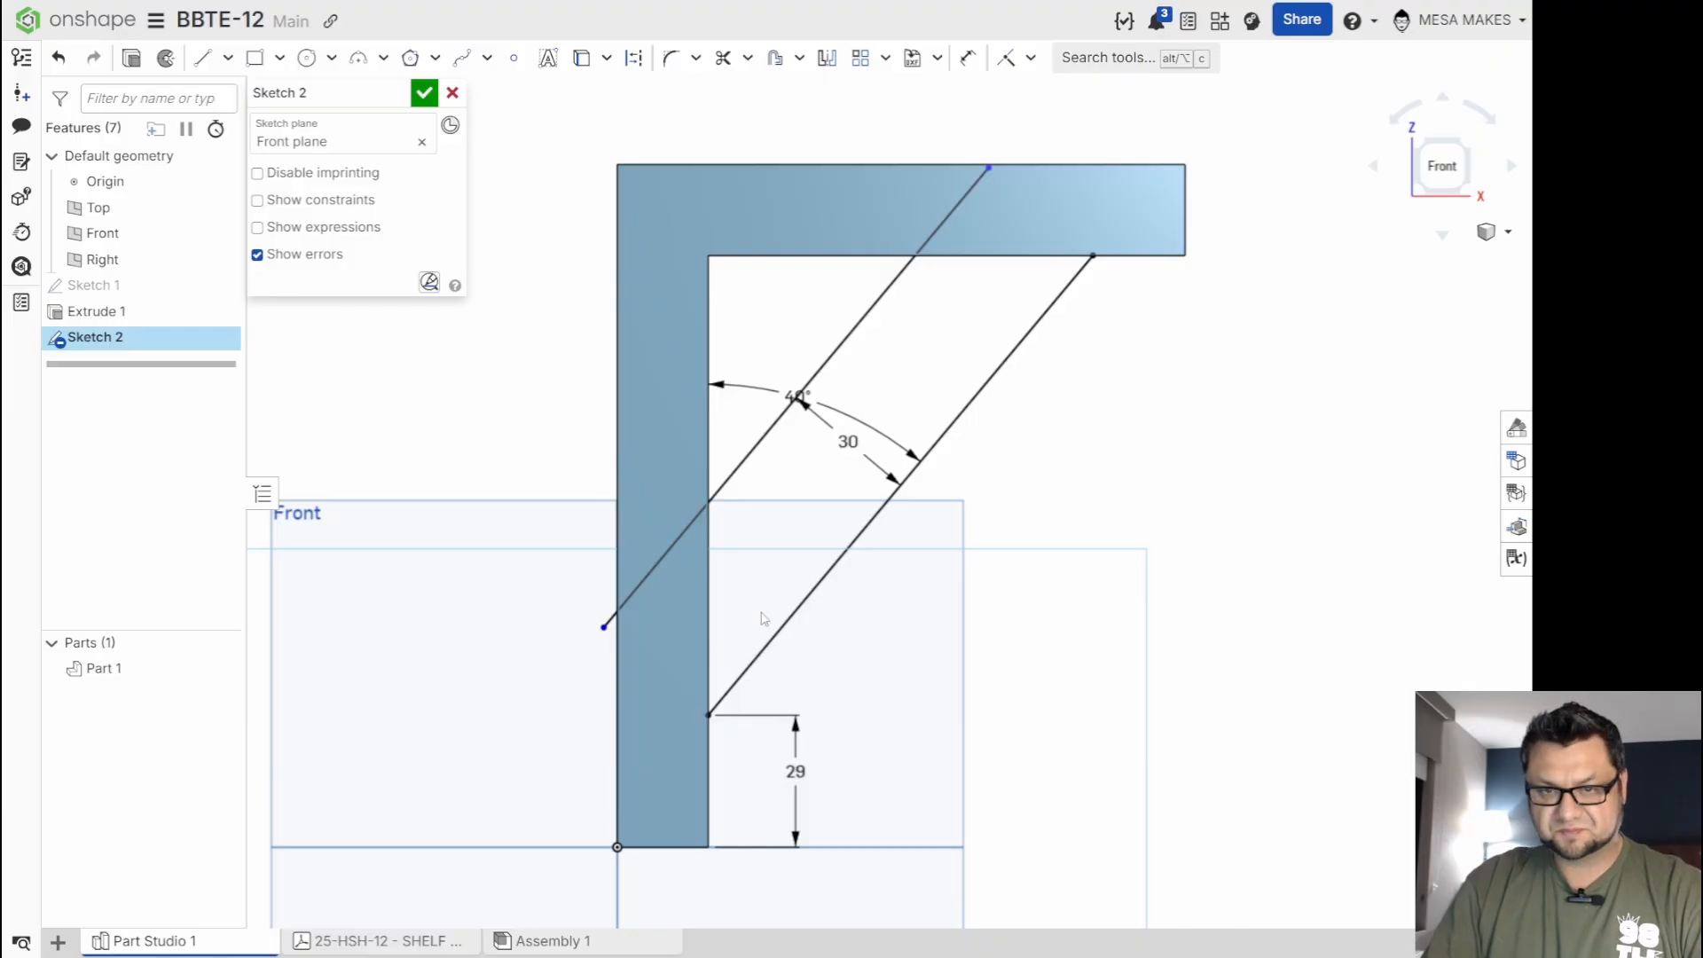
Project the horizontal leg's underside edge and the vertical leg's inner edge into the sketch to close the brace profile.
key("u")
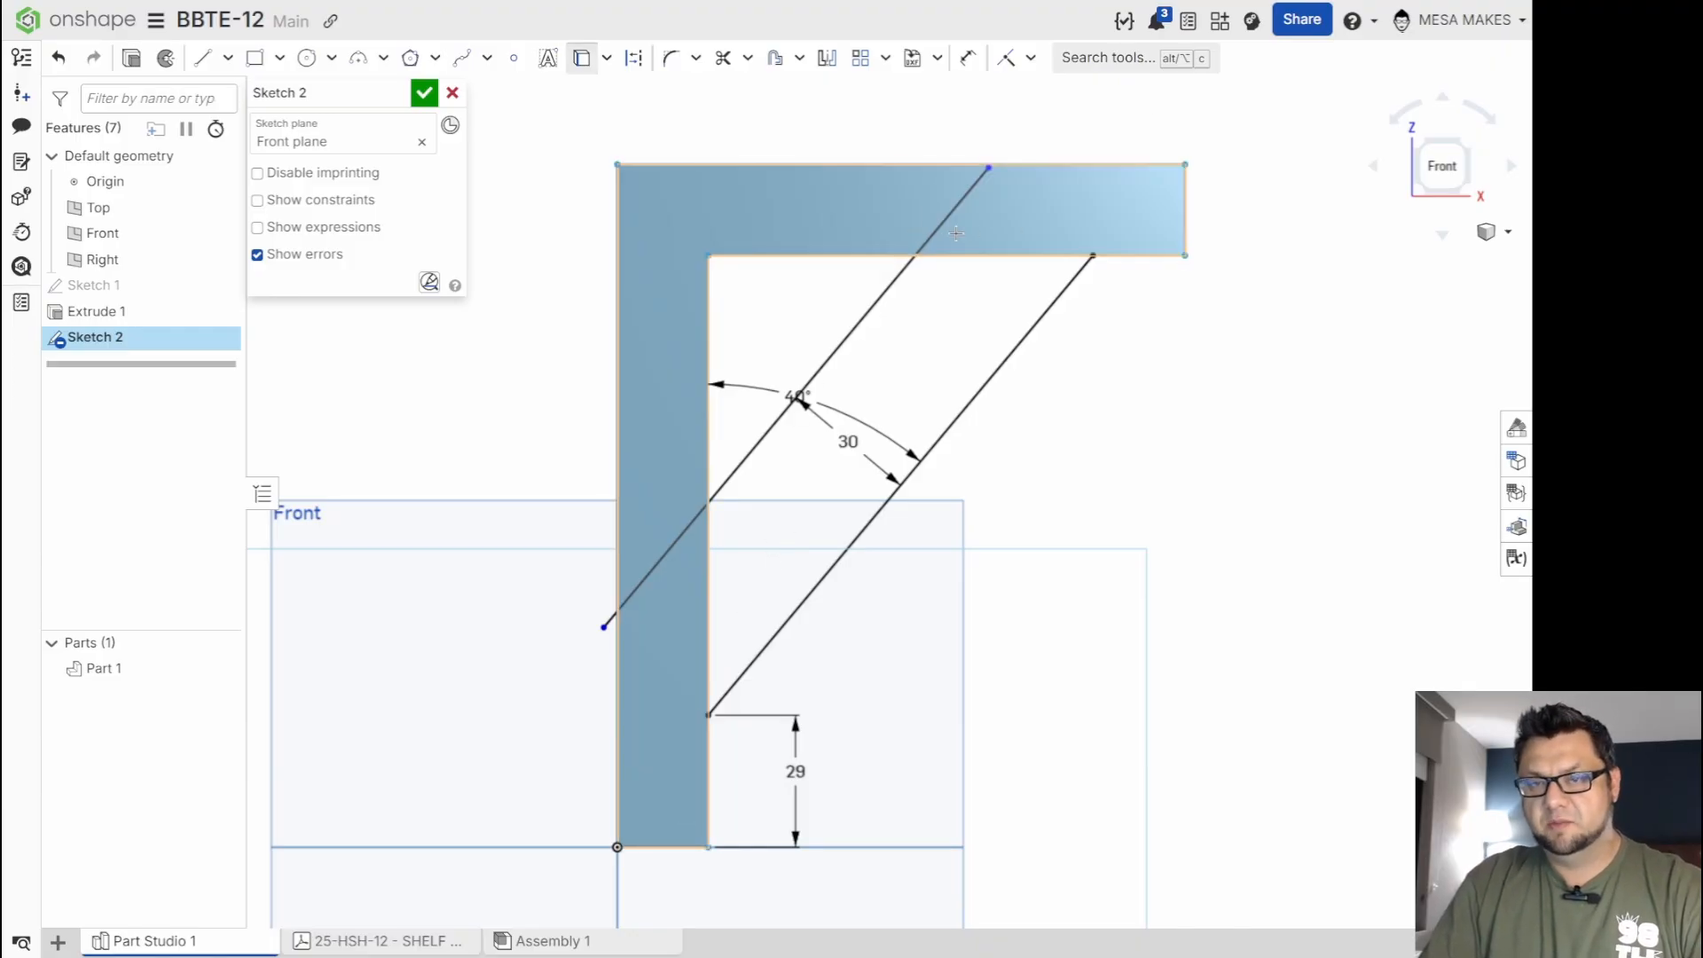
left_click(920, 219)
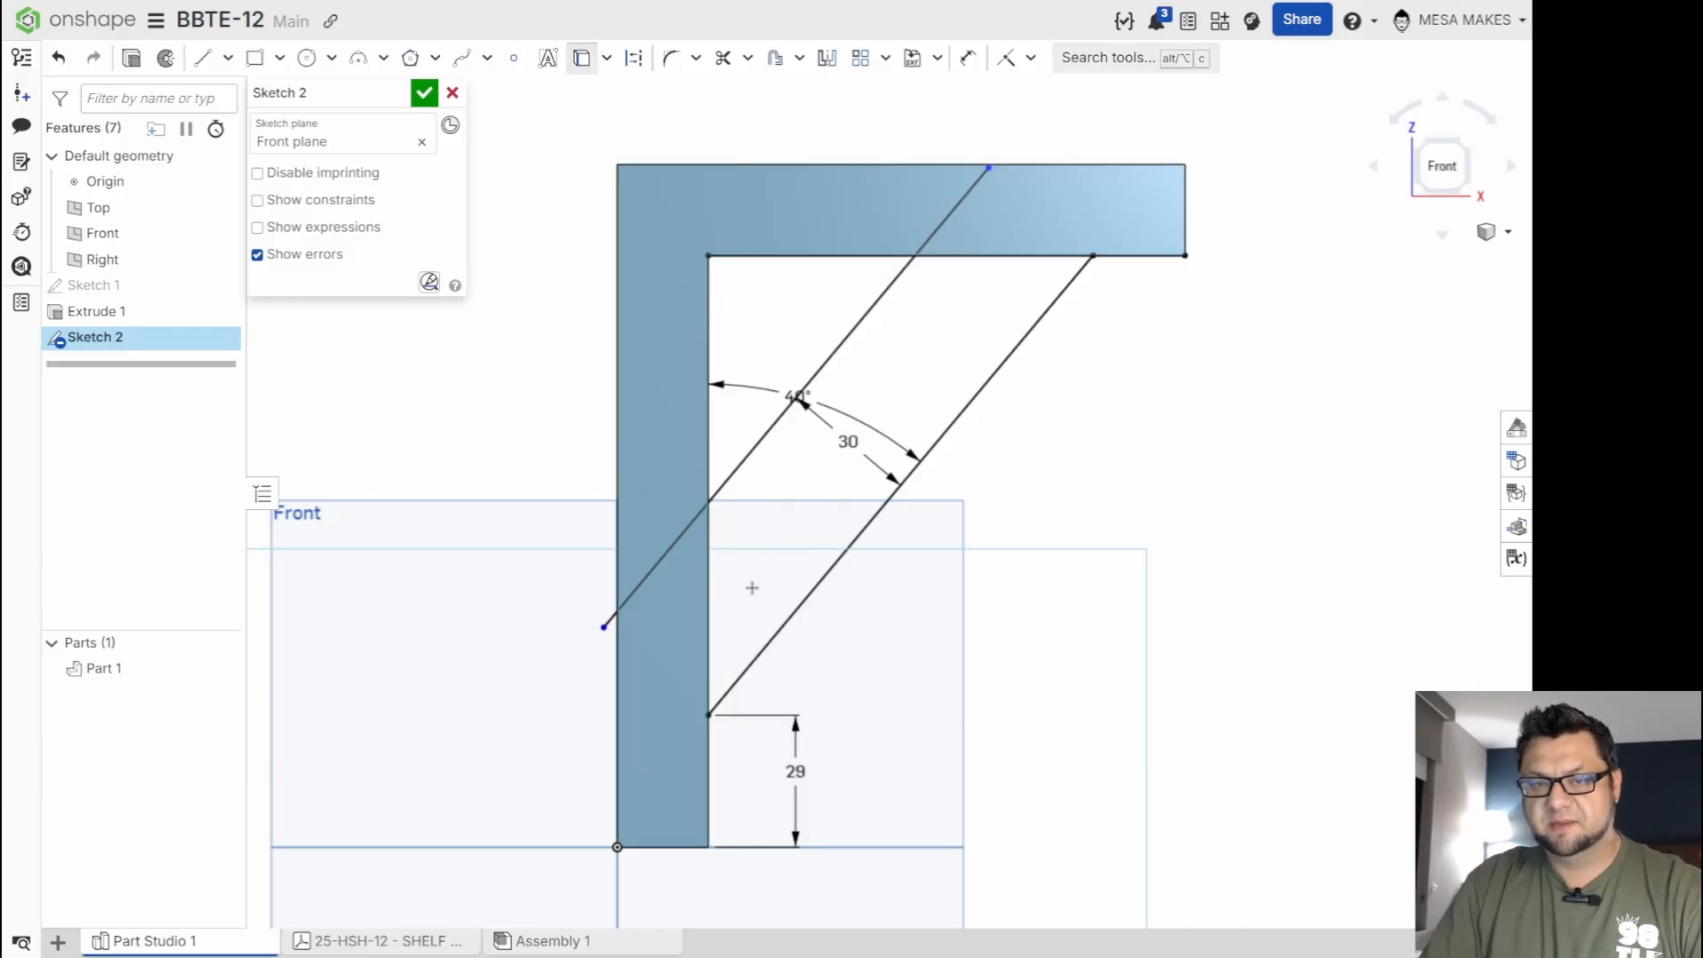
left_click(707, 606)
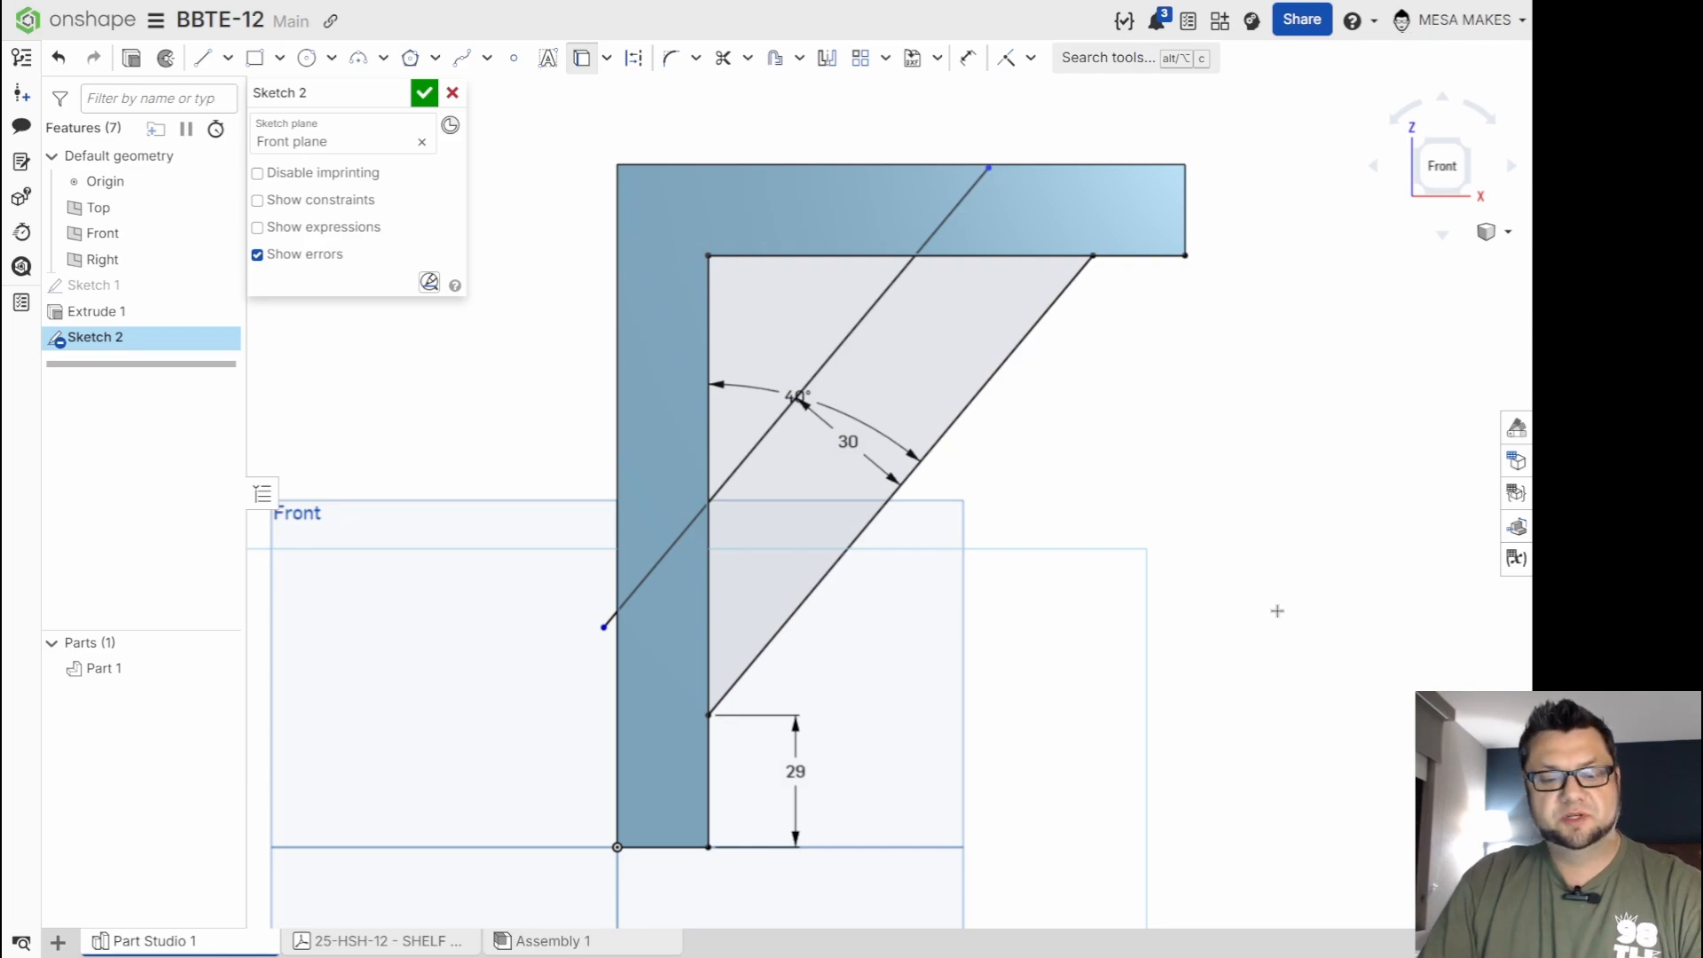
Extrude the region between the two diagonal lines as a symmetric 20 mm deep solid added to the bracket.
key("shift+e")
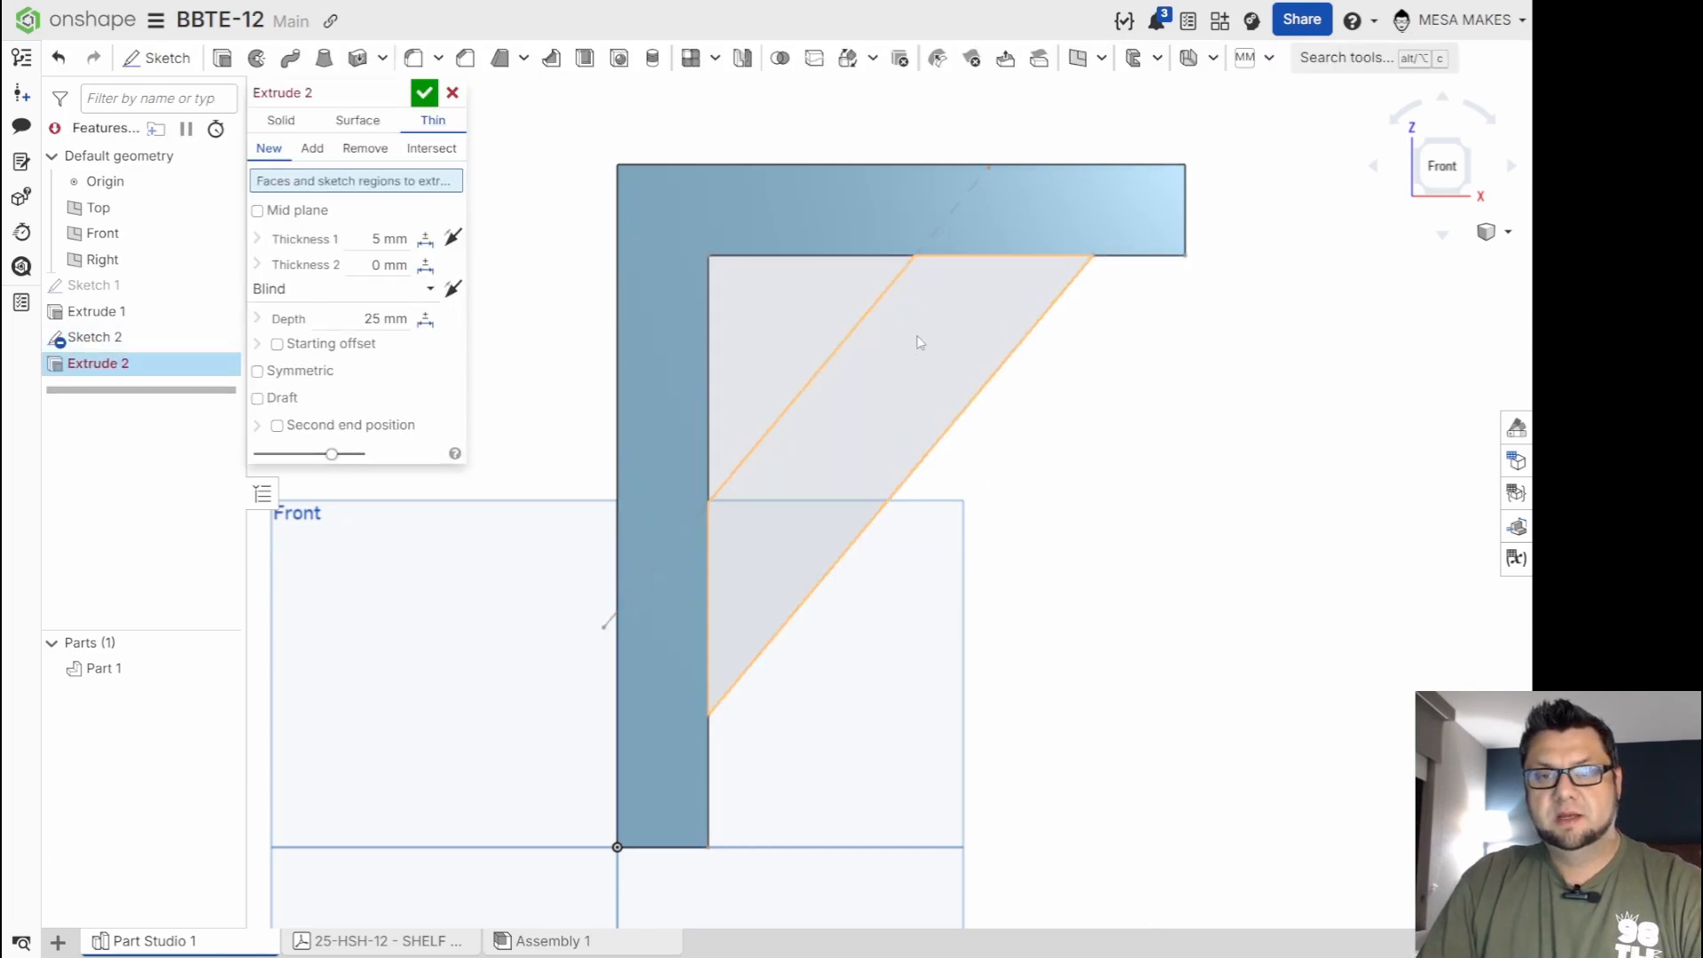
left_click(917, 336)
right_click_drag(1393, 600, 1384, 603)
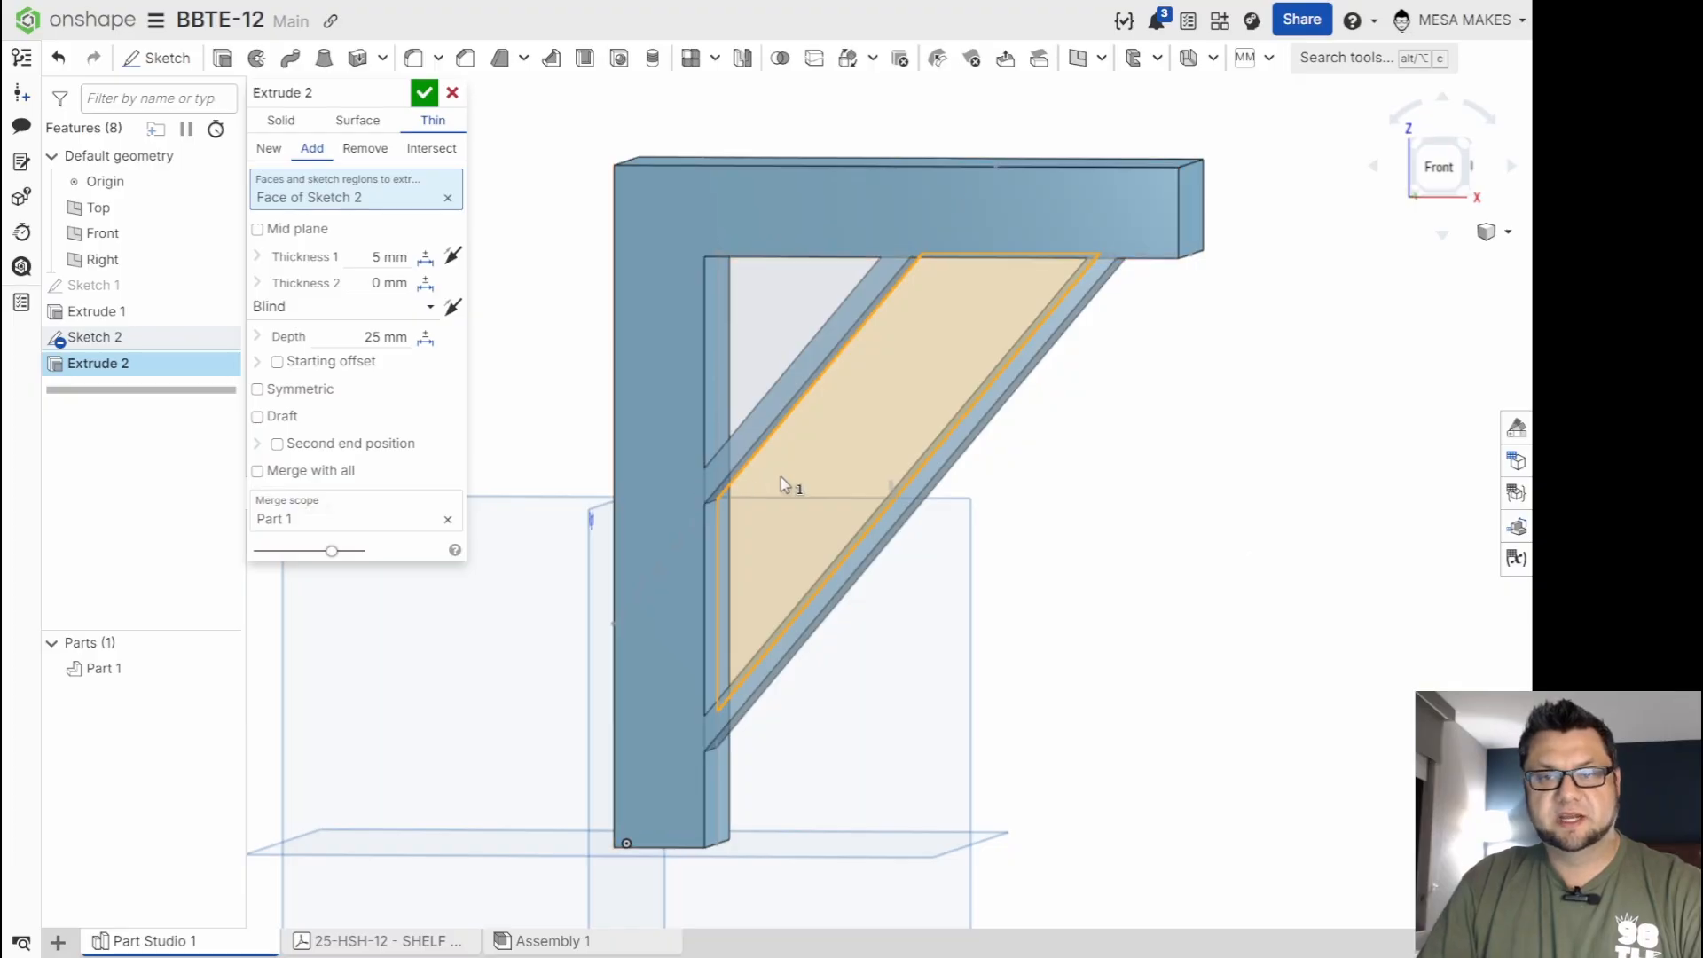
left_click(282, 123)
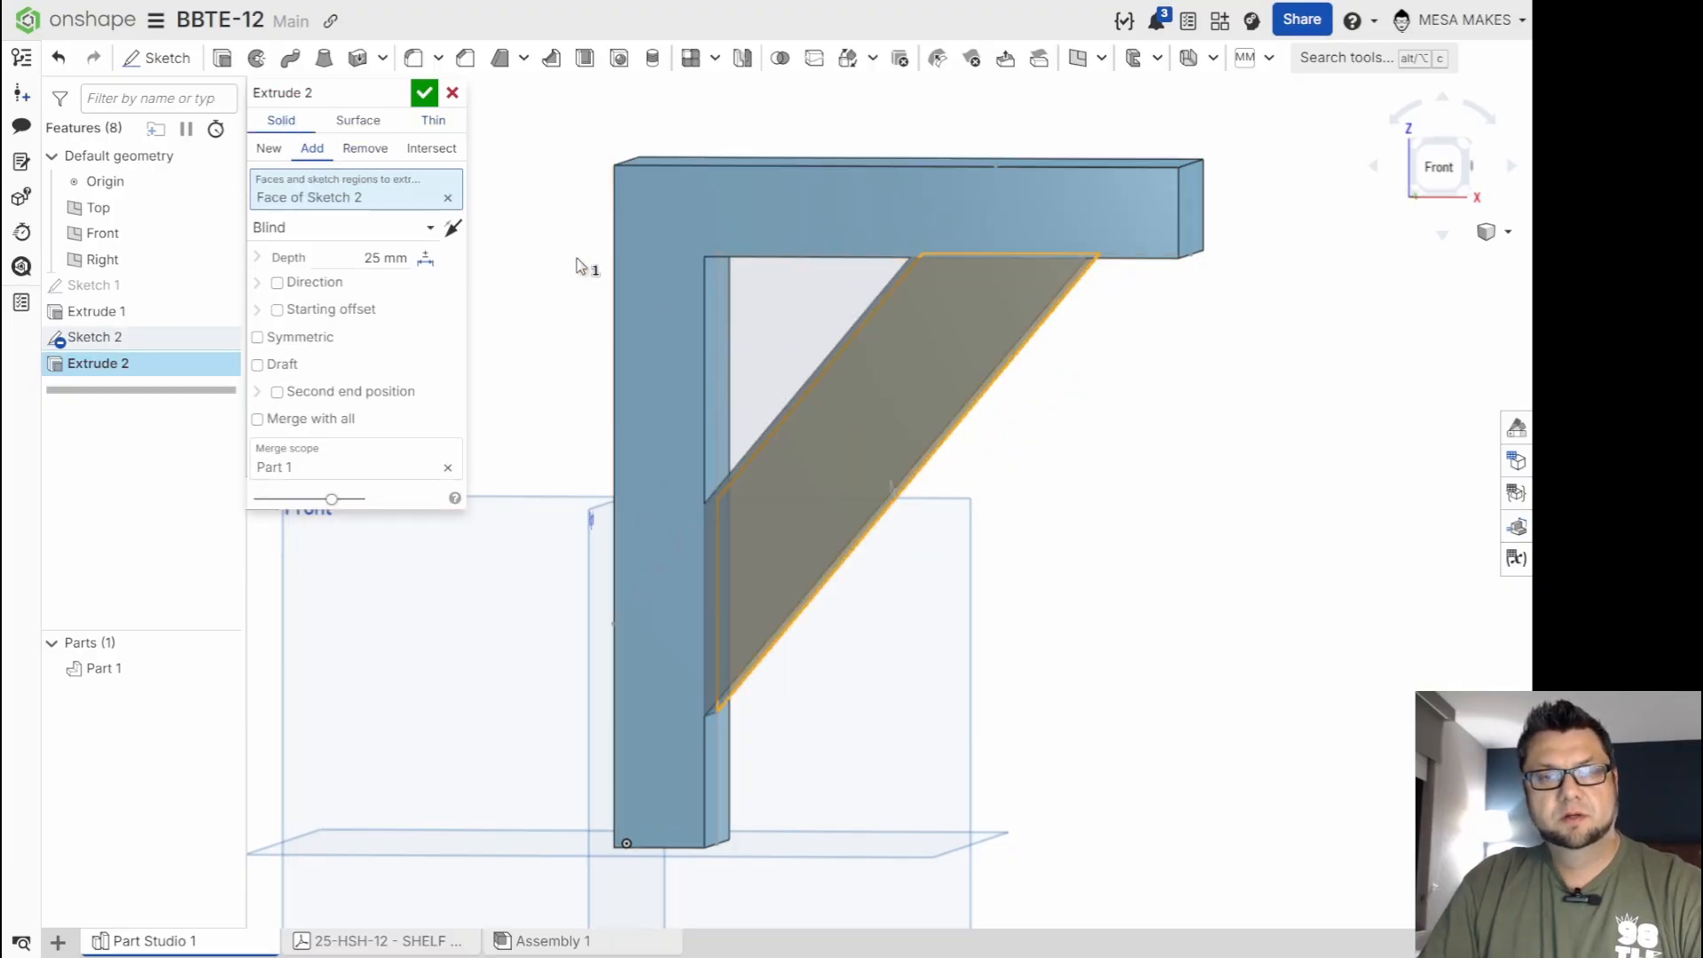
left_click(302, 344)
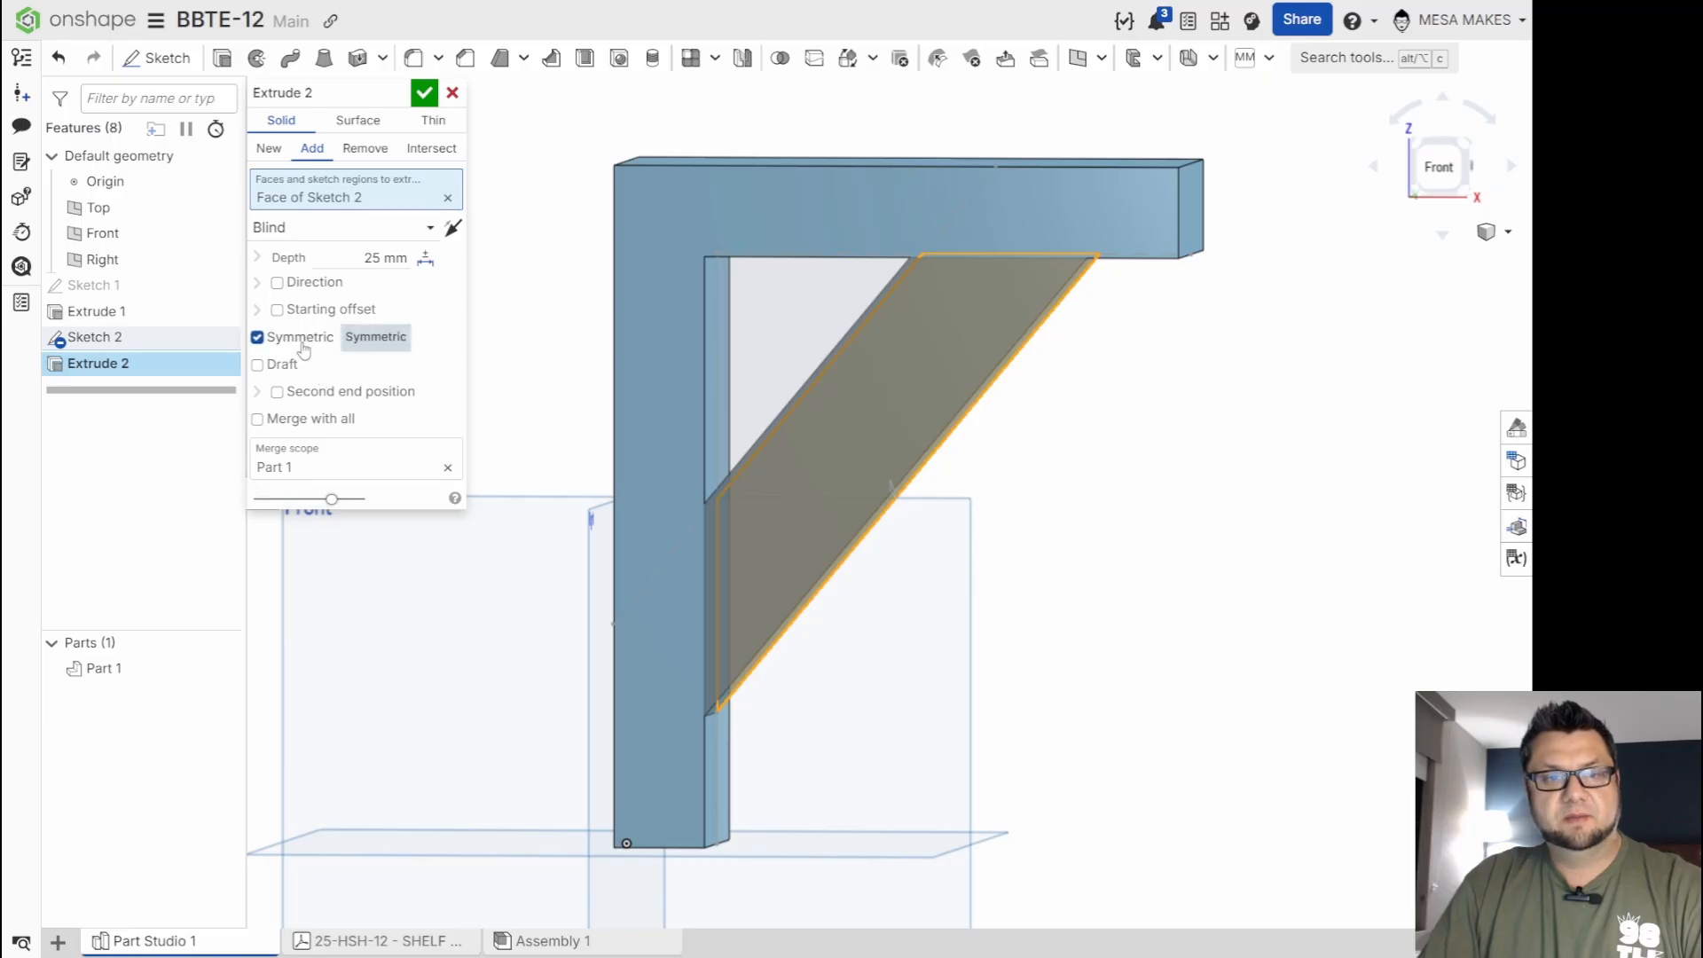
left_click(385, 257)
type("20")
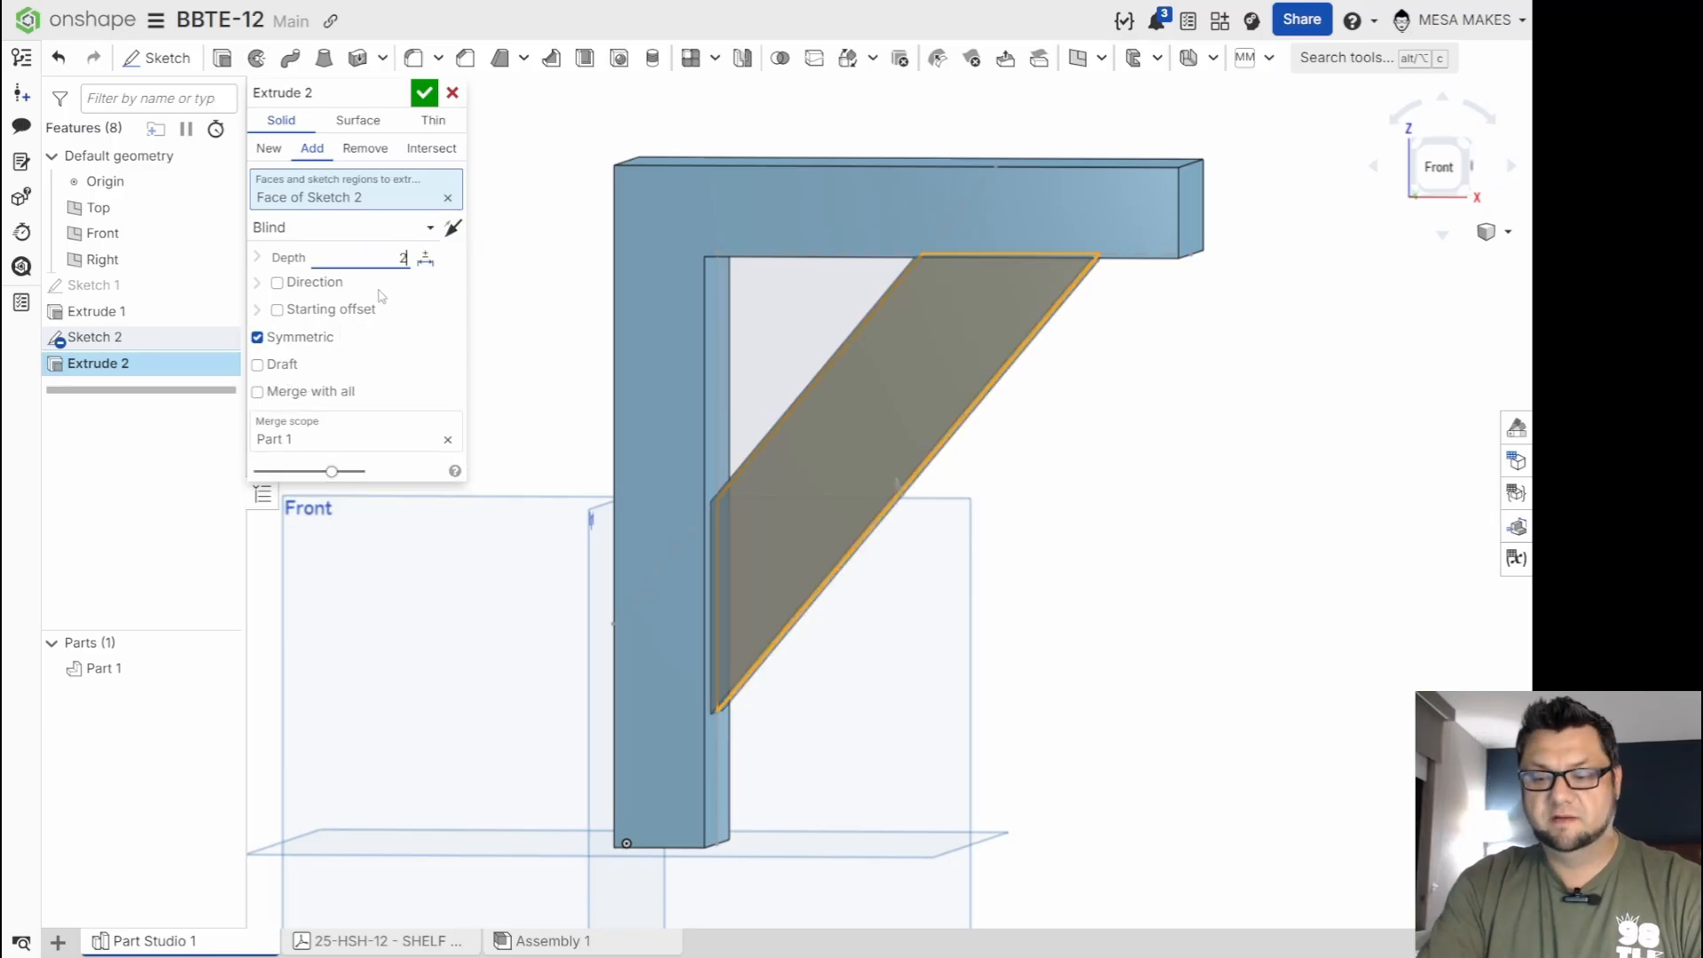
key("Return")
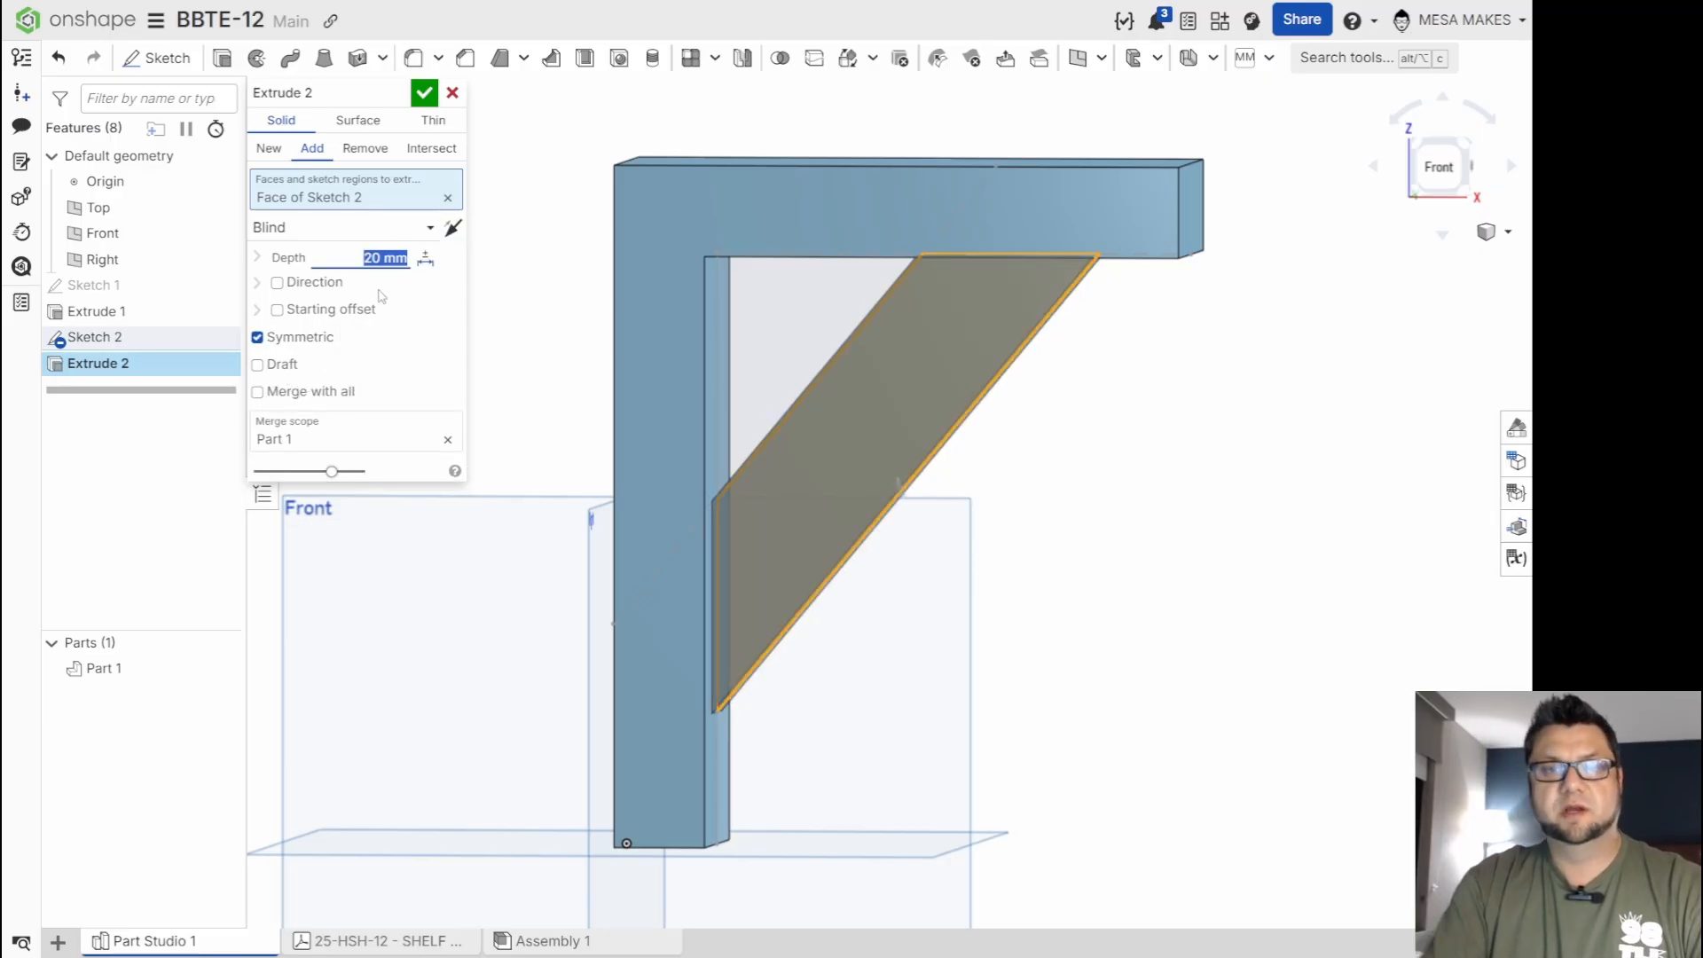
left_click(421, 94)
Assign the TTT-RED OAK material from the TTT-CUSTOM MATERIALS library to the bracket part.
scroll(628, 424, "down", 3)
mouse_move(895, 545)
right_mouse_down()
mouse_move(771, 542)
mouse_move(898, 561)
right_mouse_up()
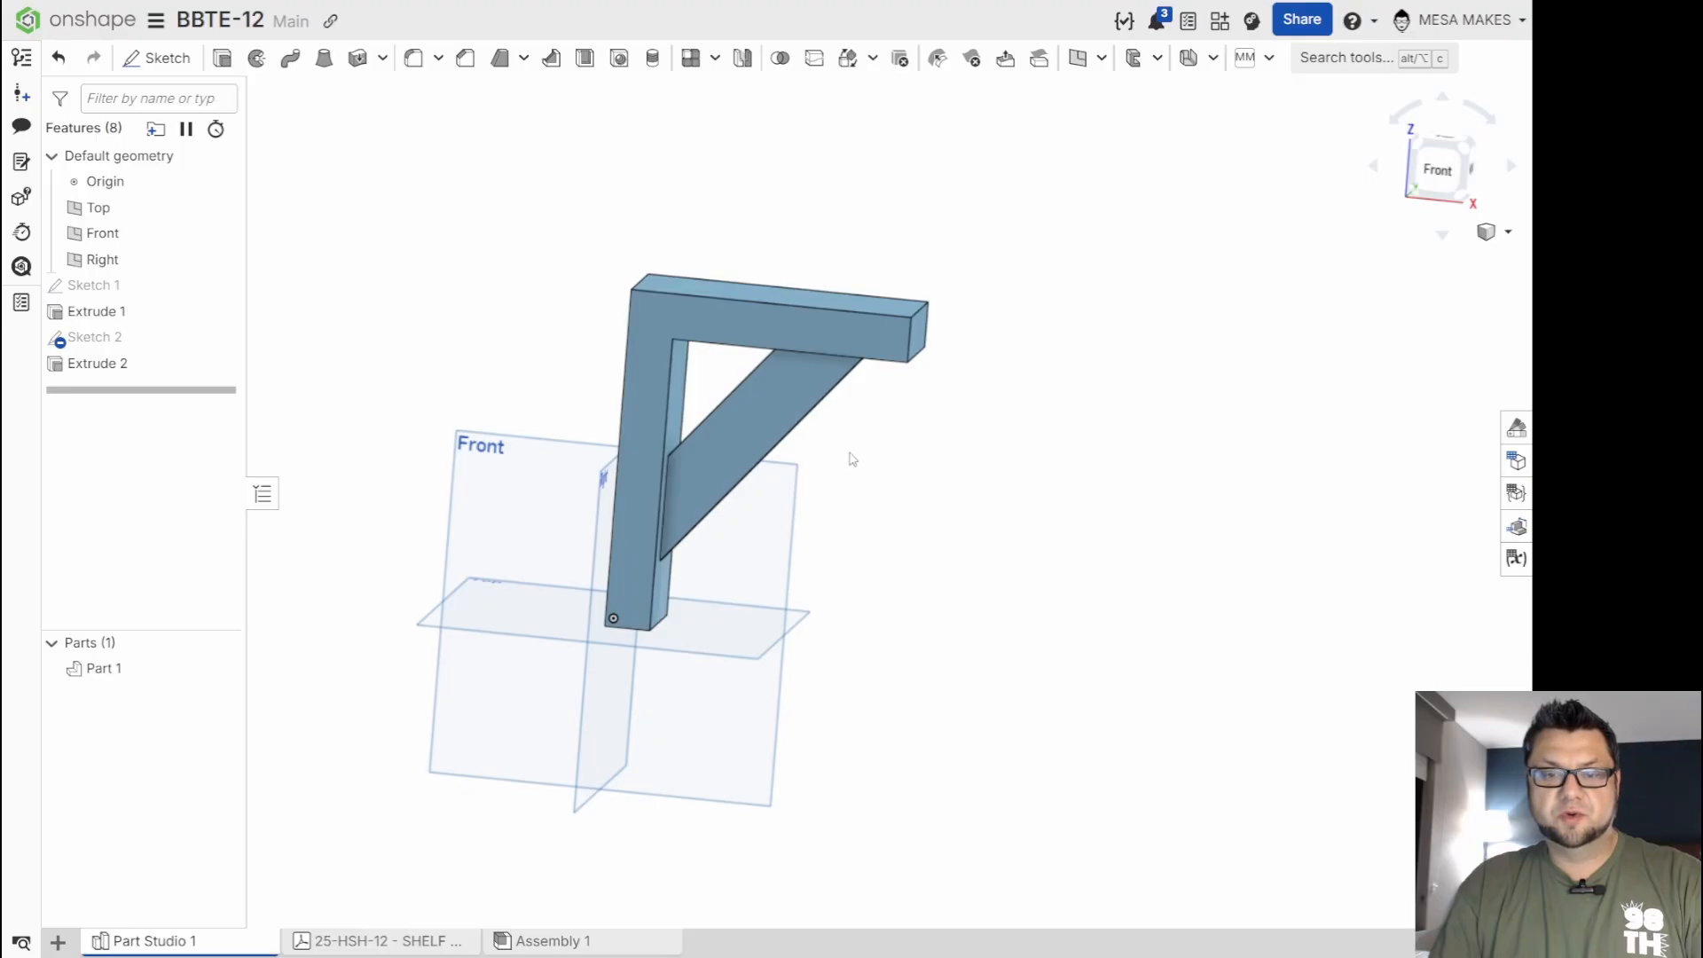
right_click(770, 426)
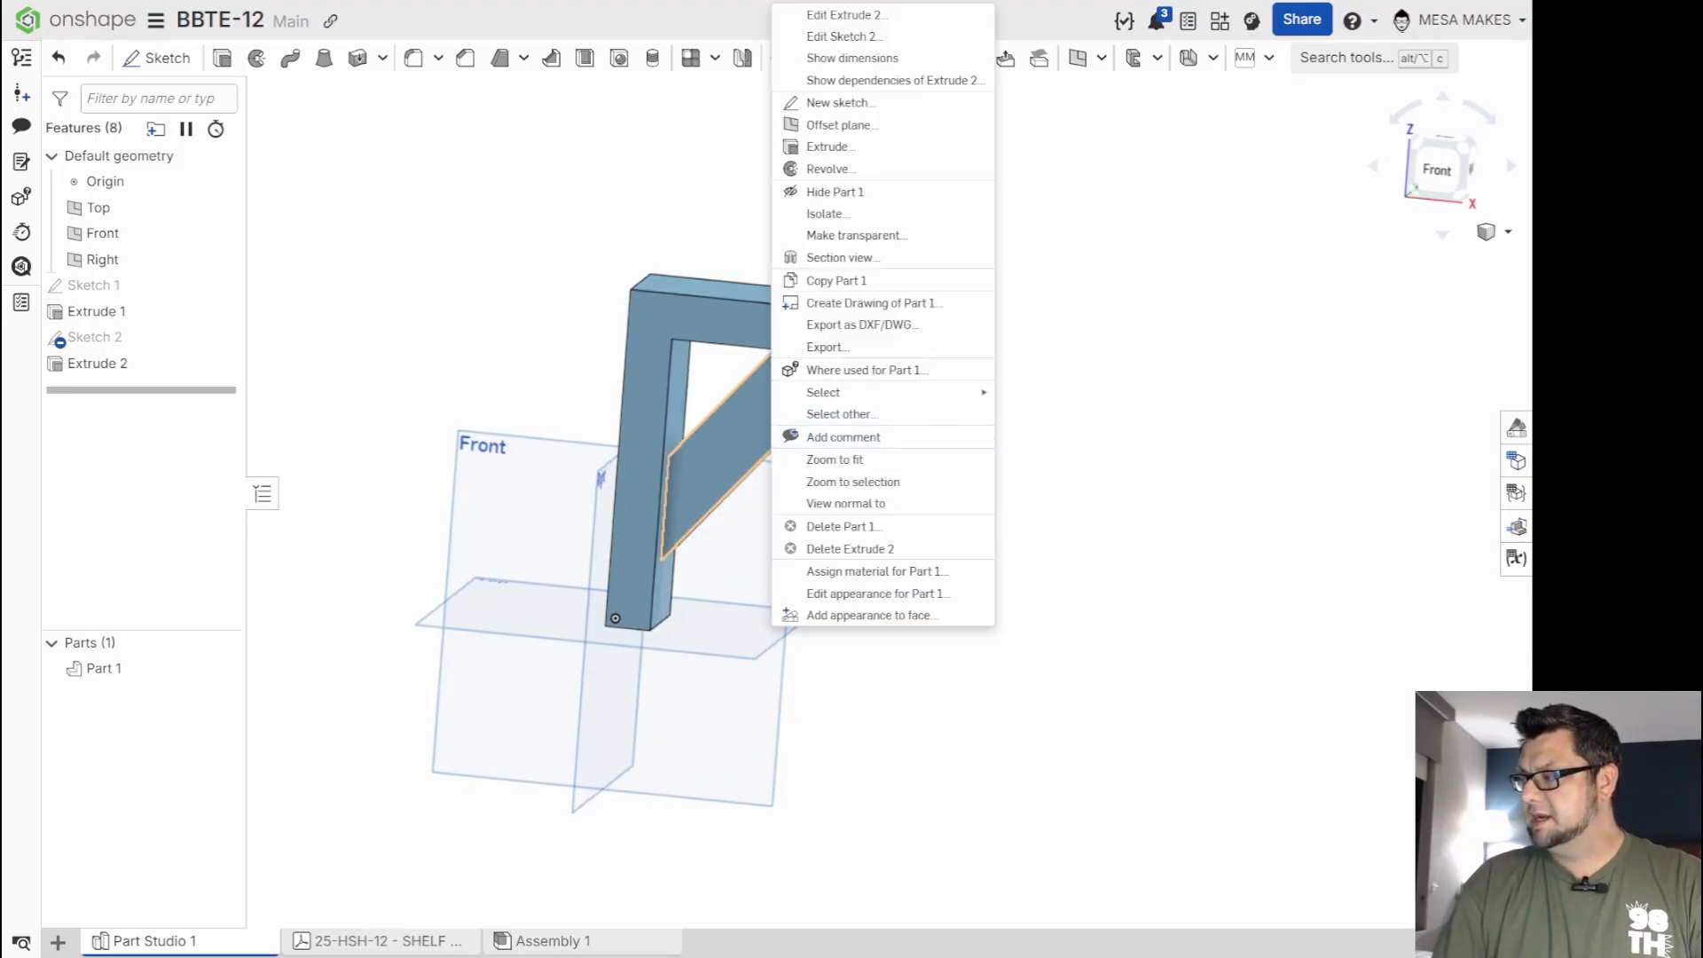
left_click(905, 582)
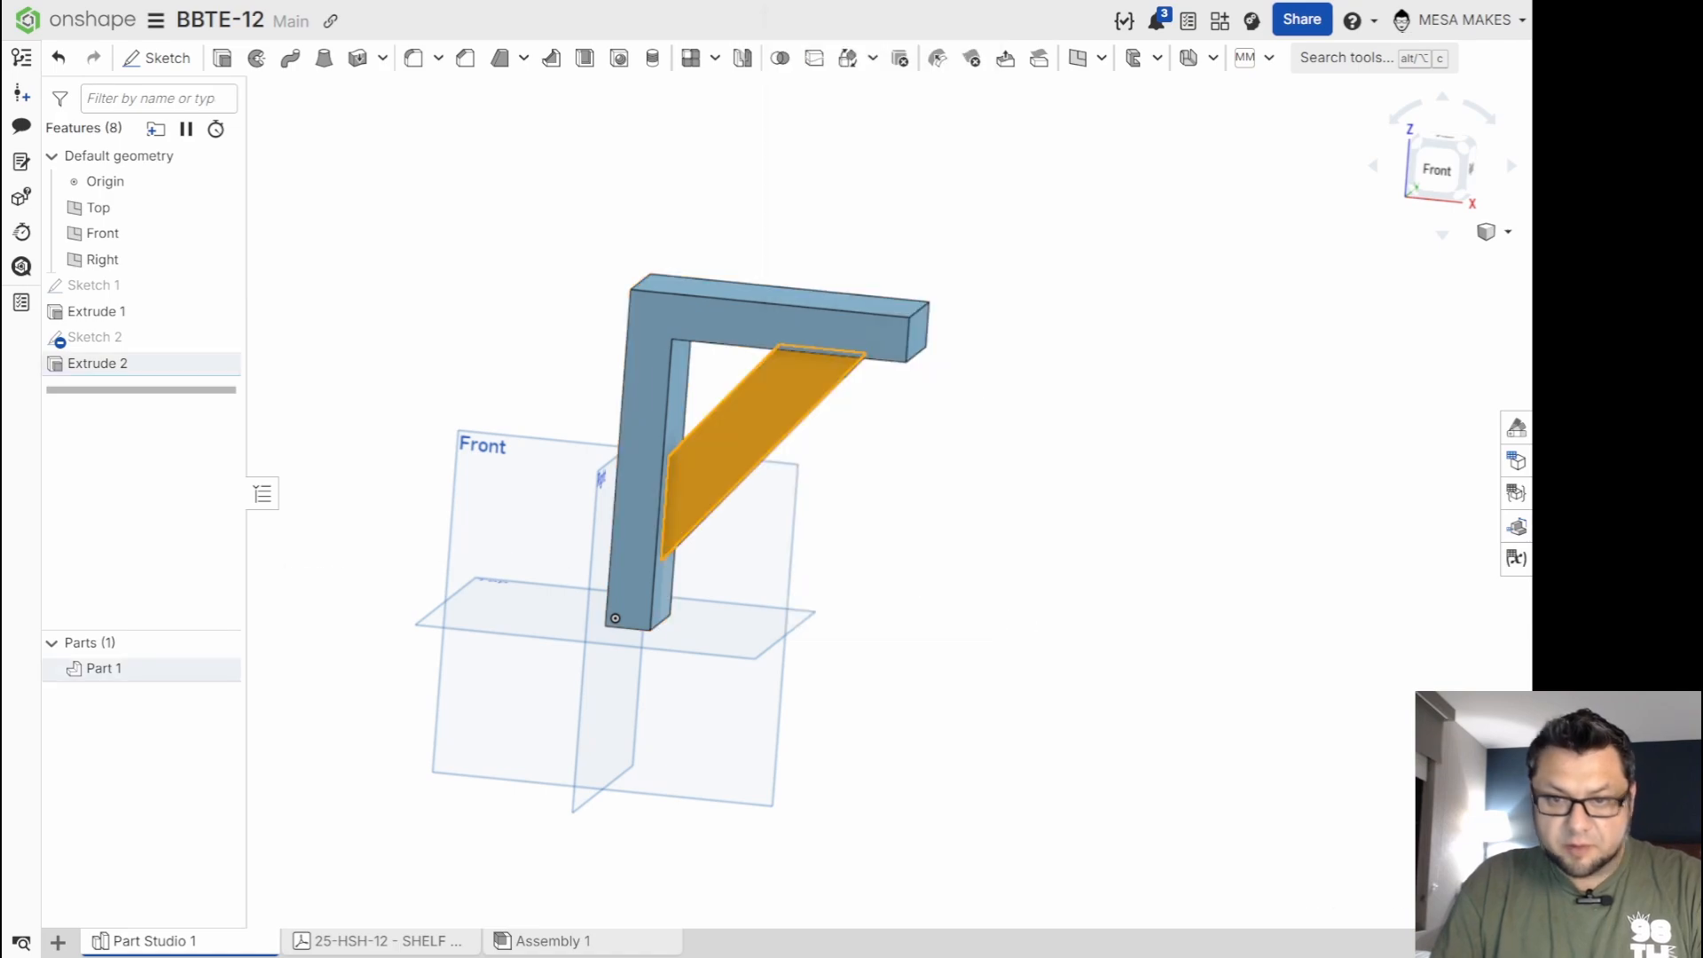
left_click(475, 637)
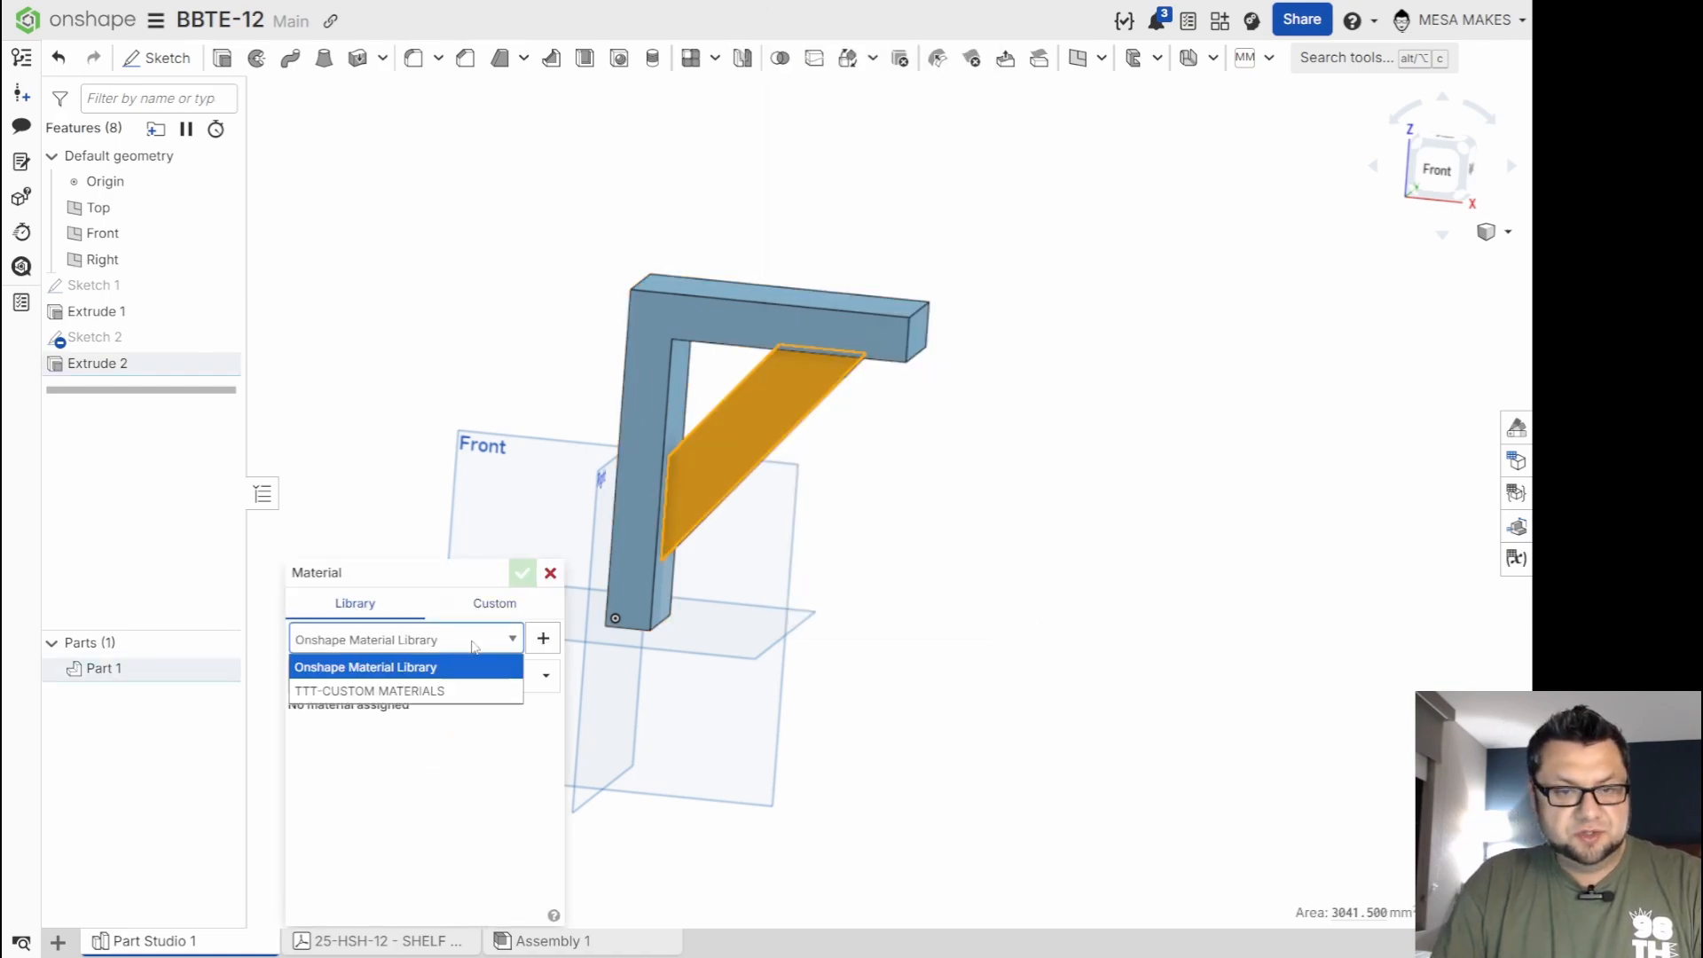
left_click(382, 689)
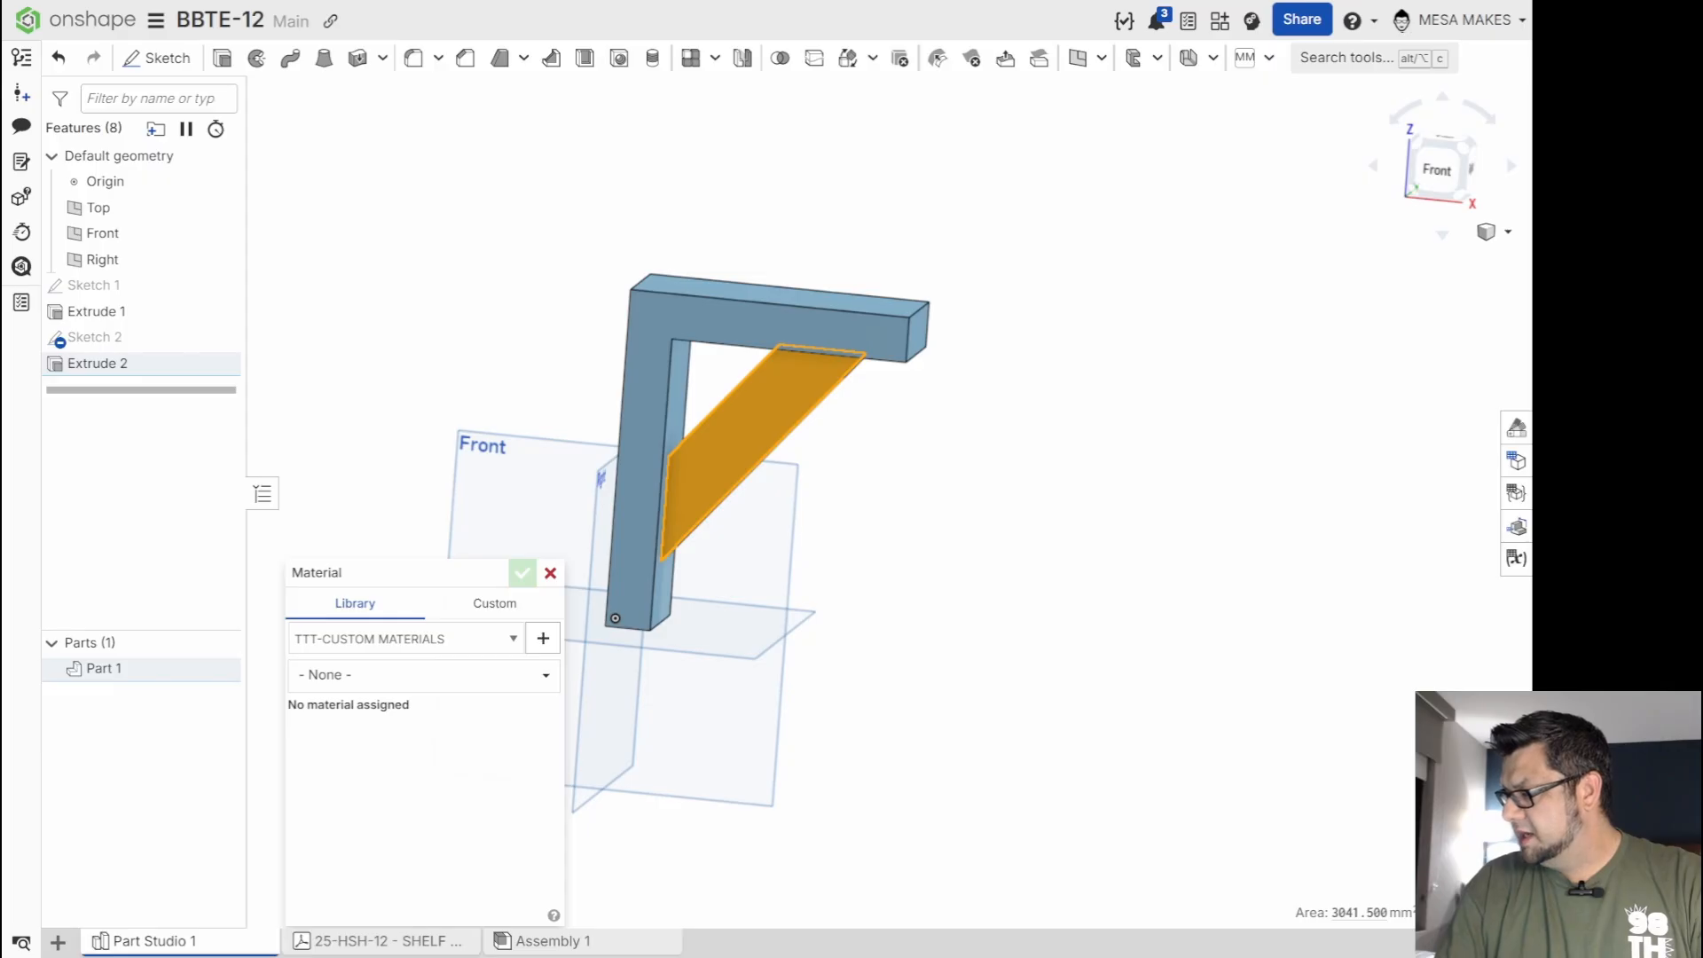
left_click(417, 674)
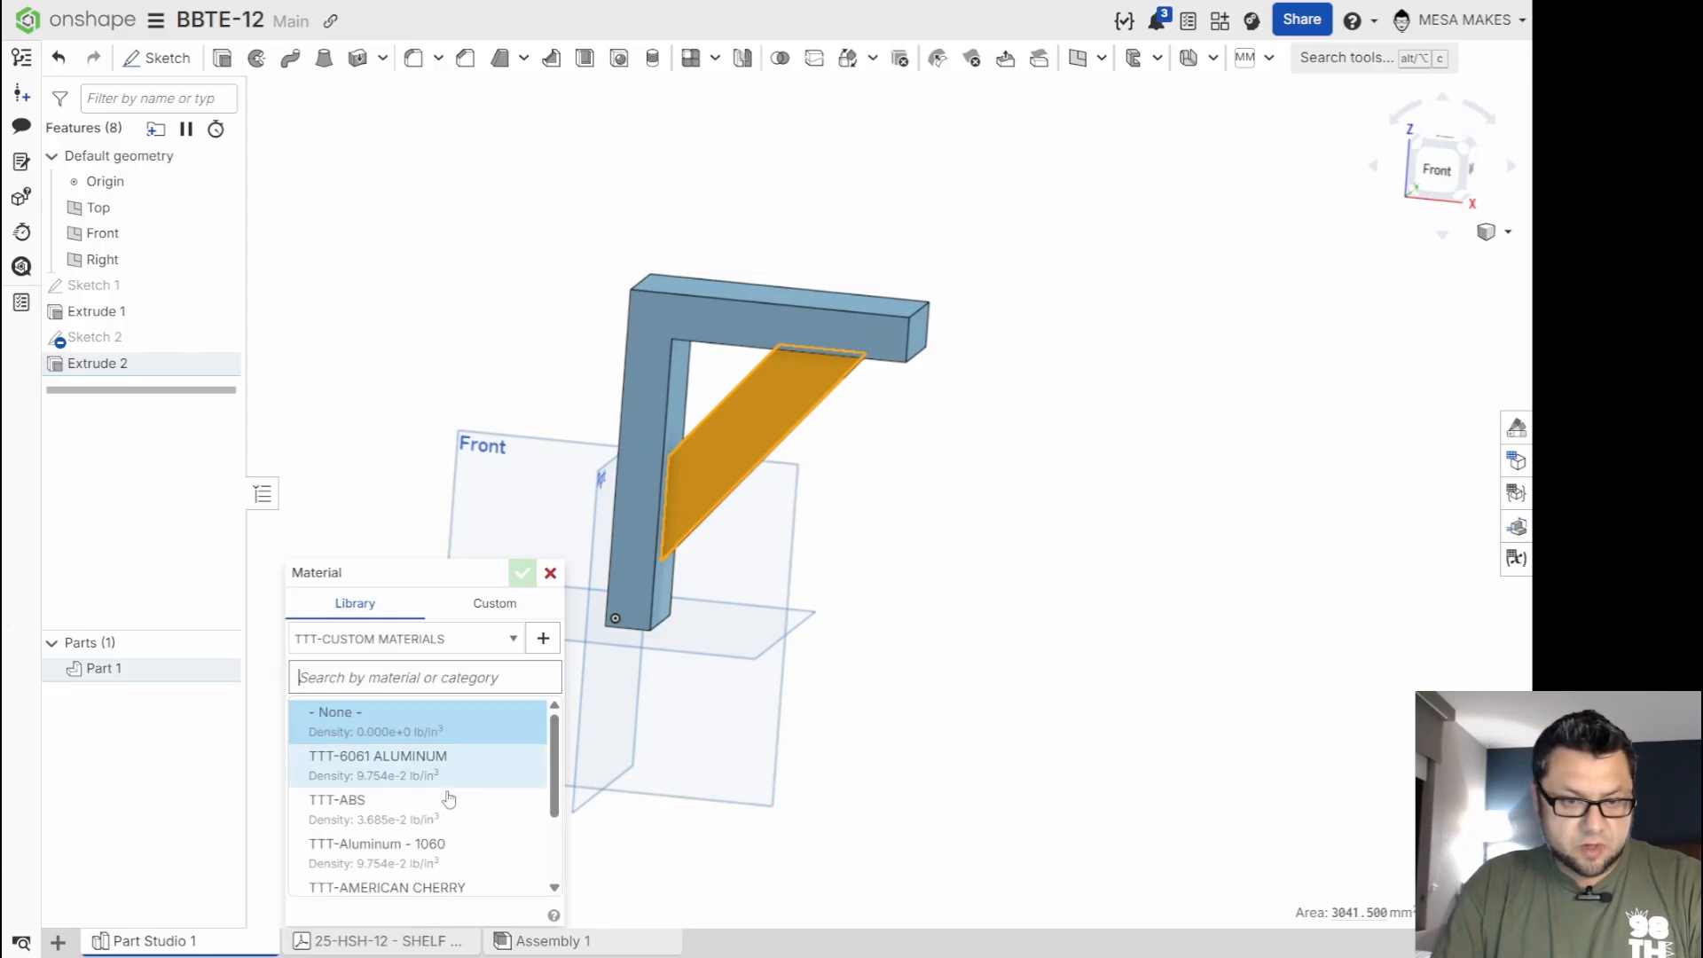
scroll(423, 825, "down", 3)
left_click(423, 859)
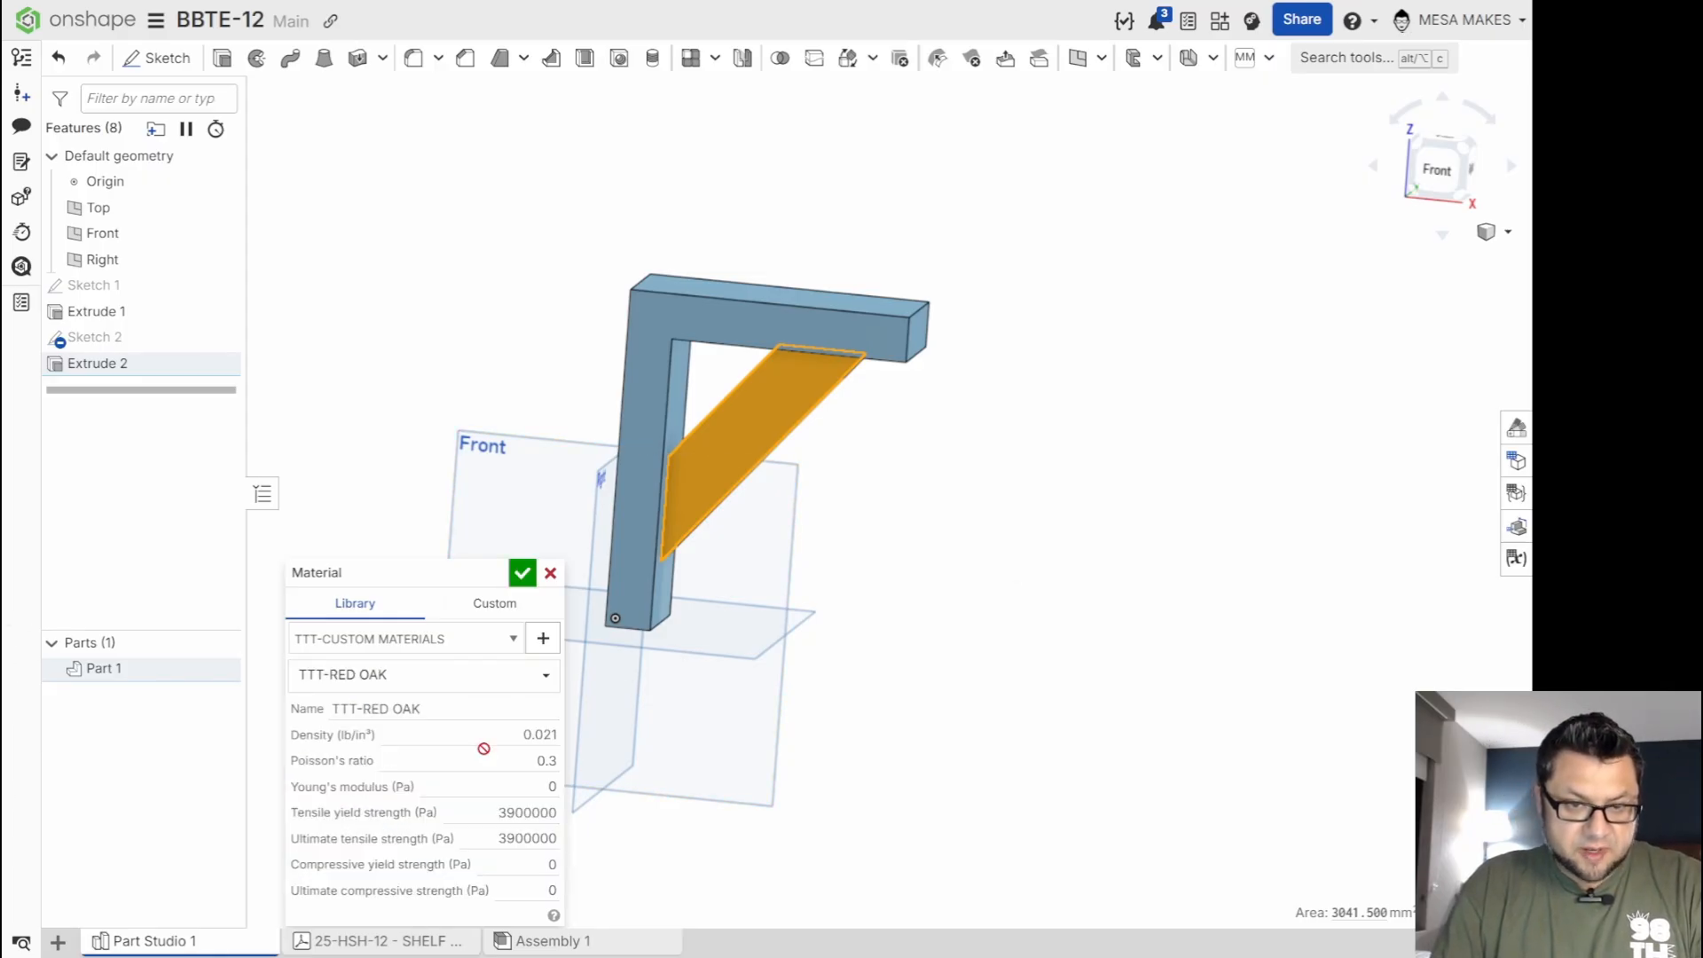
left_click(522, 573)
Display the mass and section properties of the bracket part.
left_click(1218, 727)
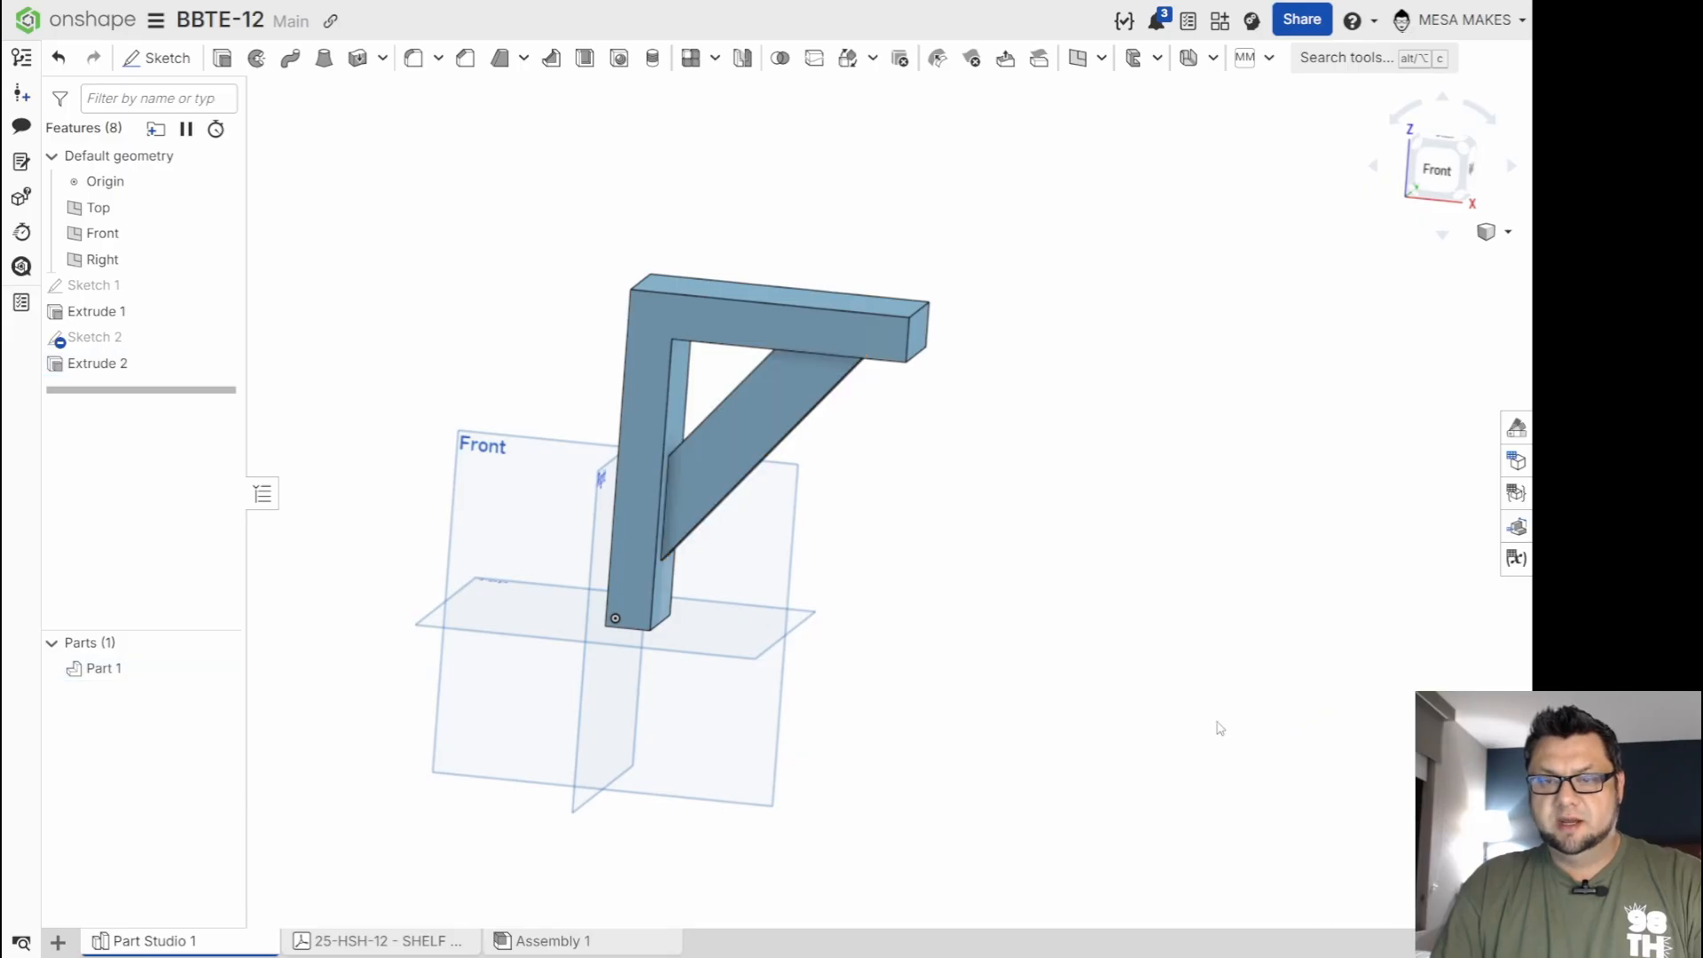
left_click(745, 341)
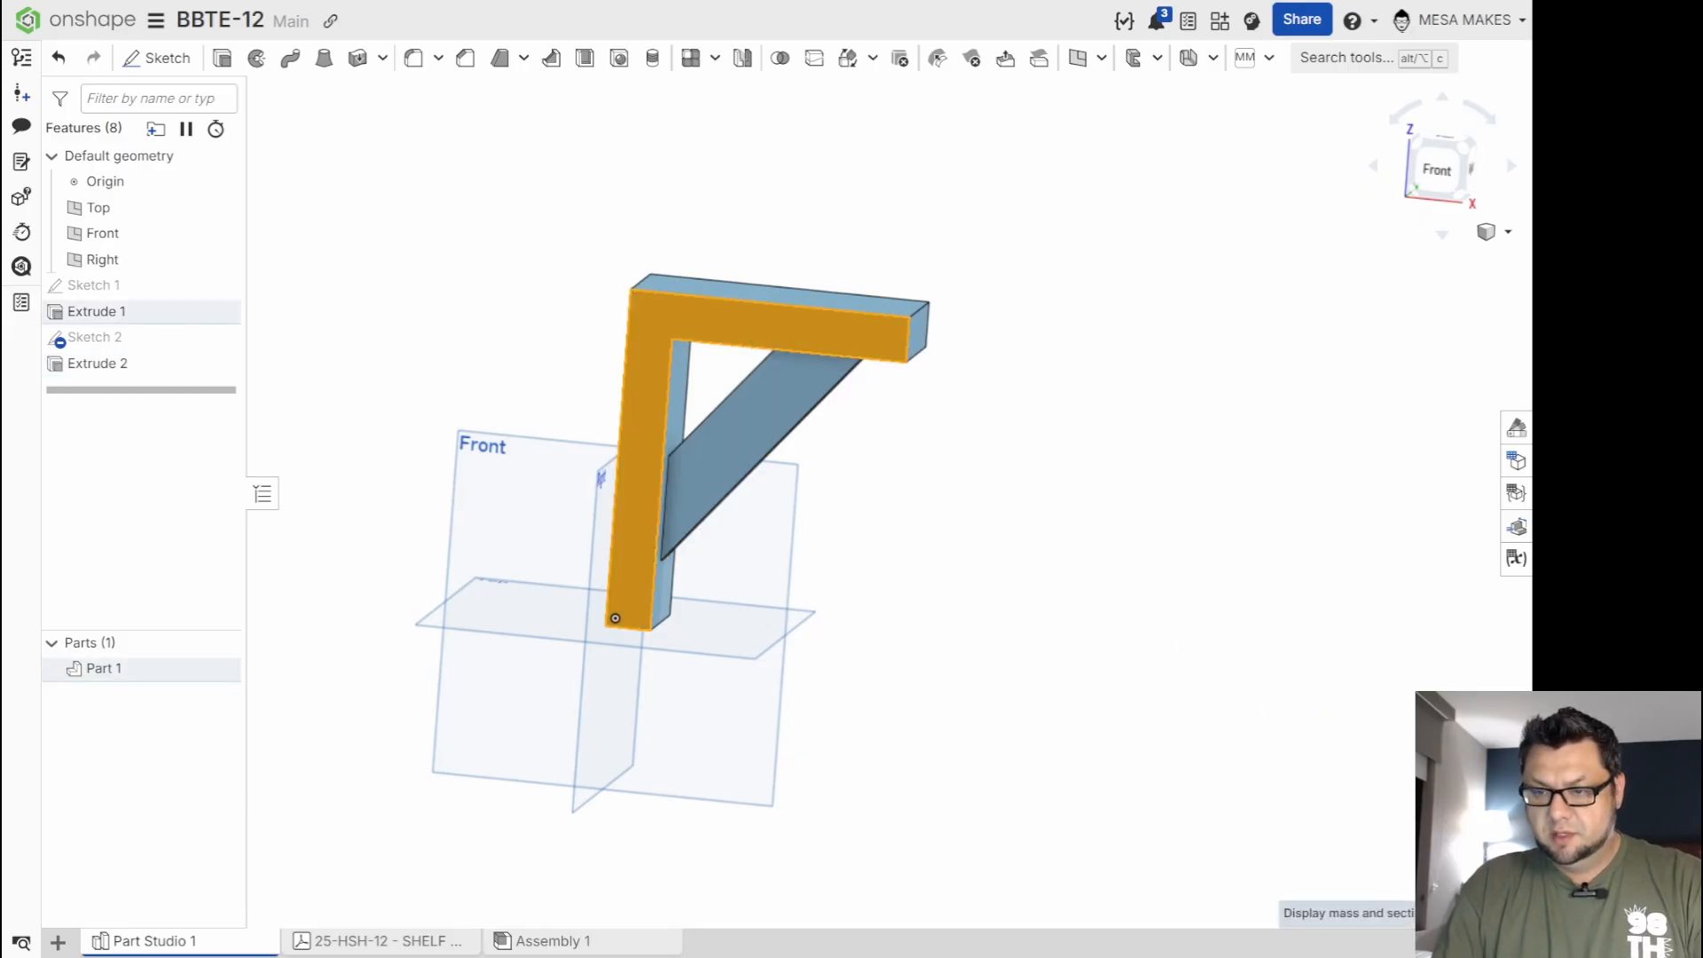
left_click(1514, 913)
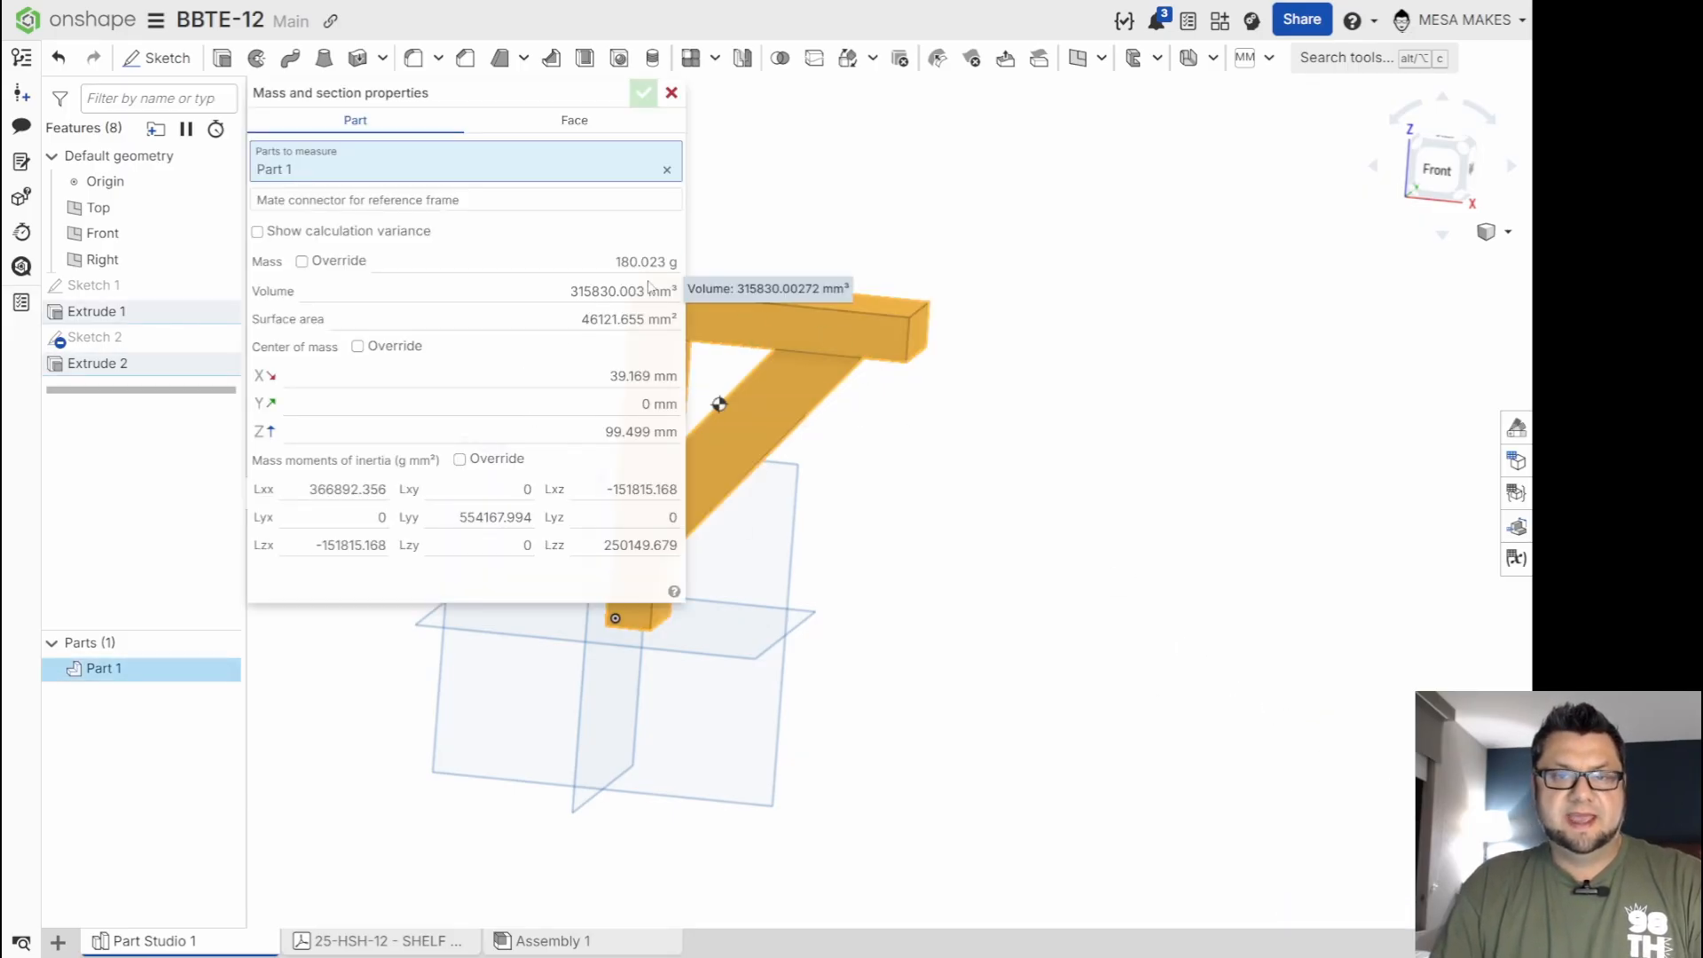